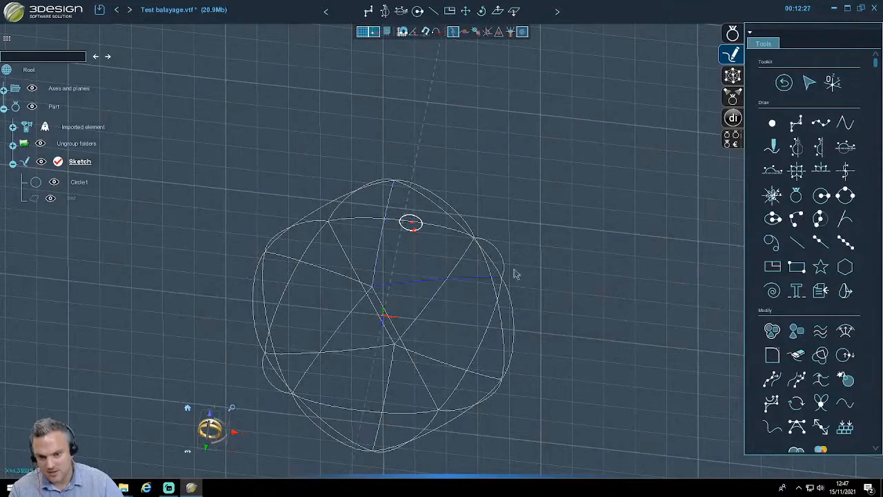
- Leave the sketch and create a Super sweep of the circle along all imported wireframe curves
{"action": "left_click", "coordinate": [784, 82]}
{"action": "middle_click_drag", "start_coordinate": [467, 352], "coordinate": [528, 186]}
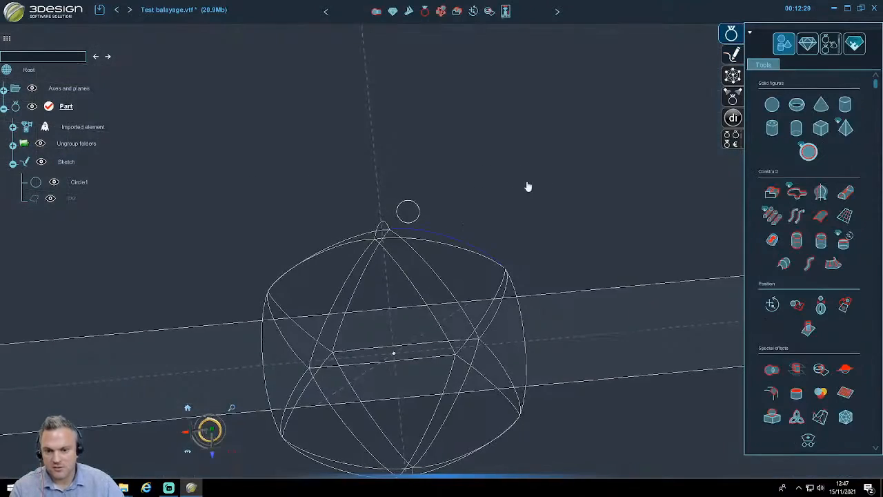
{"action": "middle_click_drag", "start_coordinate": [456, 244], "coordinate": [514, 378]}
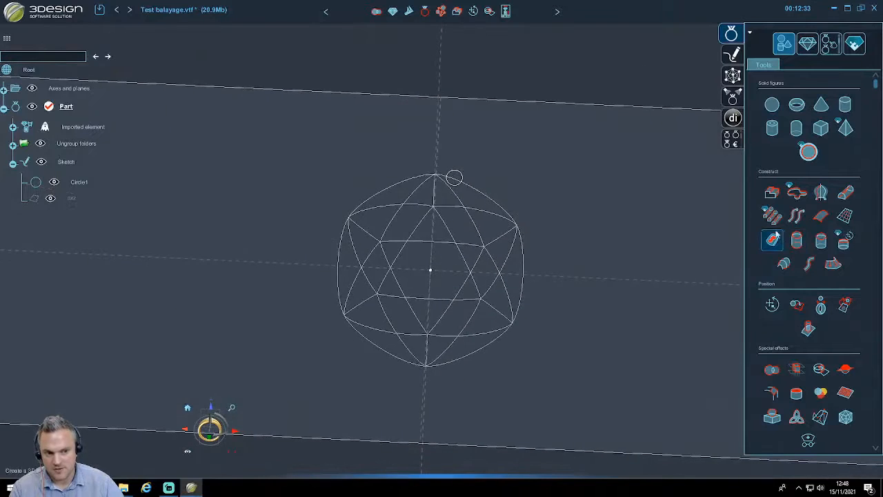
{"action": "middle_click_drag", "start_coordinate": [524, 283], "coordinate": [456, 178]}
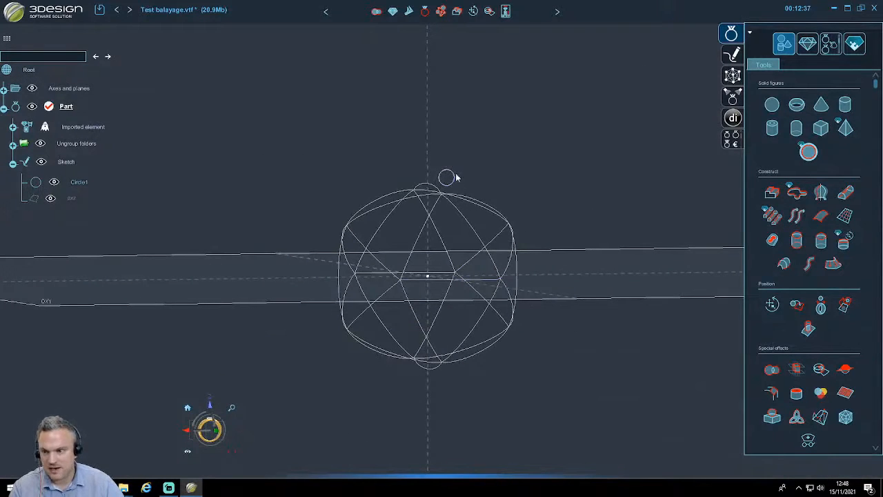
{"action": "left_click_drag", "start_coordinate": [291, 152], "coordinate": [569, 427]}
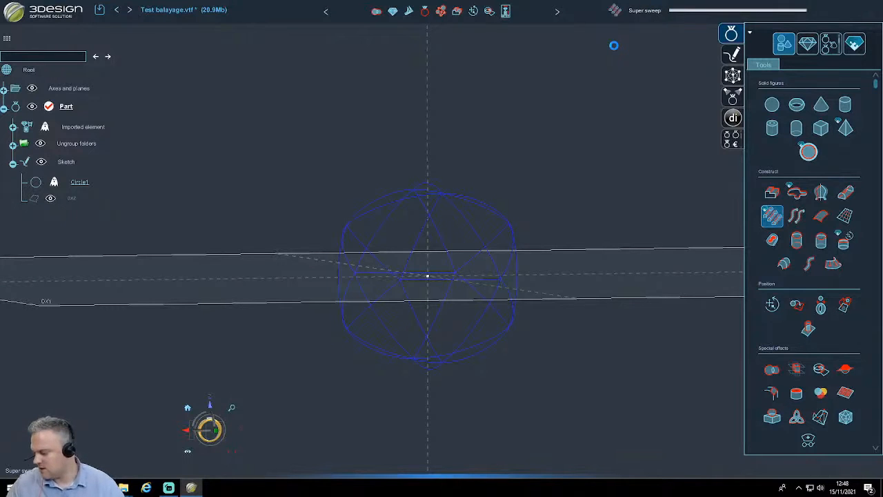
- Examine the list of generated super sweeps and expand the first one down to its section profile
{"action": "middle_click_drag", "start_coordinate": [602, 102], "coordinate": [233, 292]}
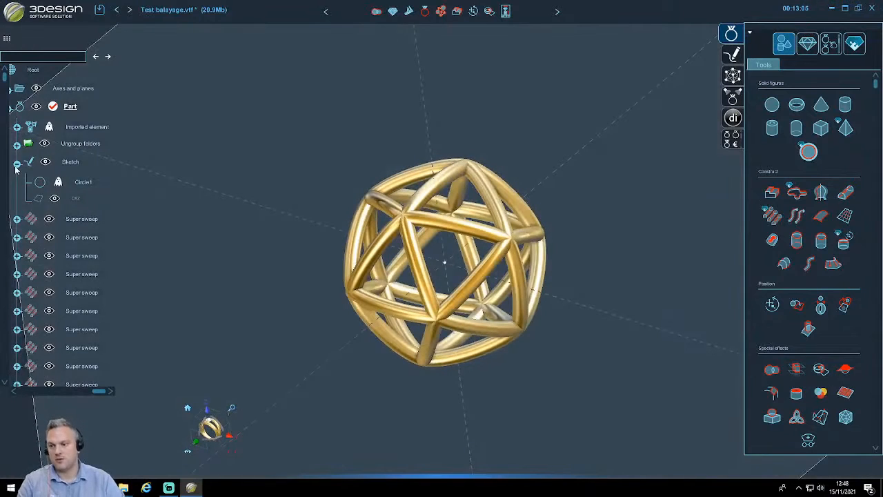
{"action": "scroll", "coordinate": [67, 222], "scroll_direction": "down", "scroll_amount": 3}
{"action": "scroll", "coordinate": [75, 262], "scroll_direction": "down", "scroll_amount": 1}
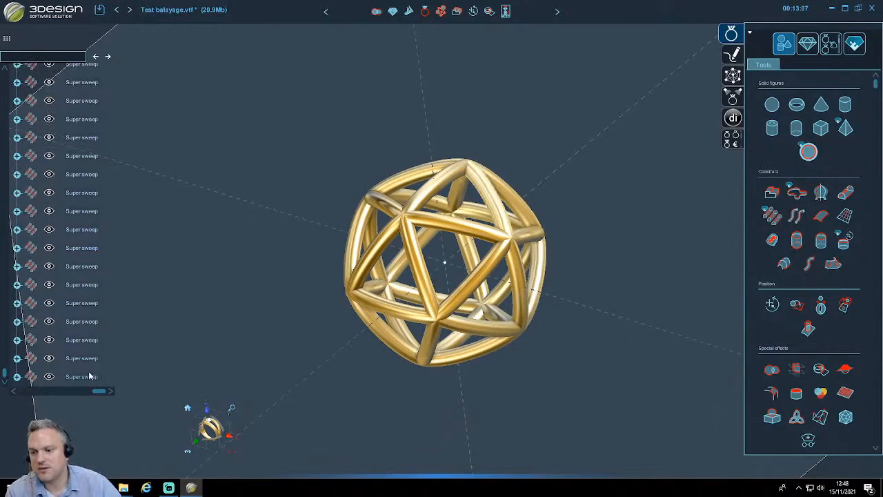
{"action": "scroll", "coordinate": [79, 91], "scroll_direction": "up", "scroll_amount": 4}
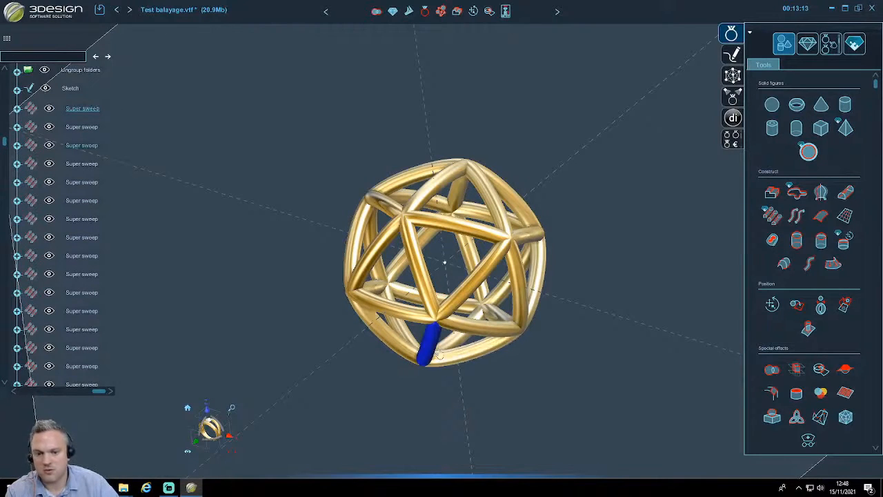
{"action": "middle_click_drag", "start_coordinate": [502, 389], "coordinate": [555, 296]}
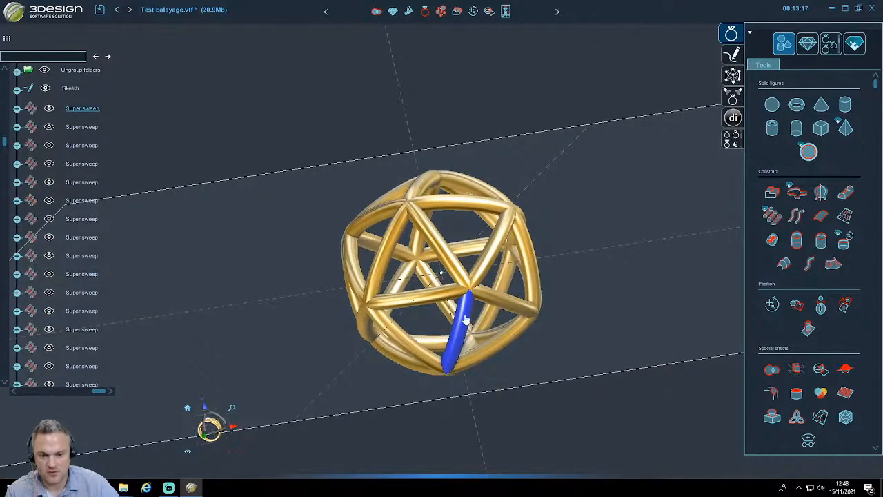
{"action": "left_click", "coordinate": [17, 108]}
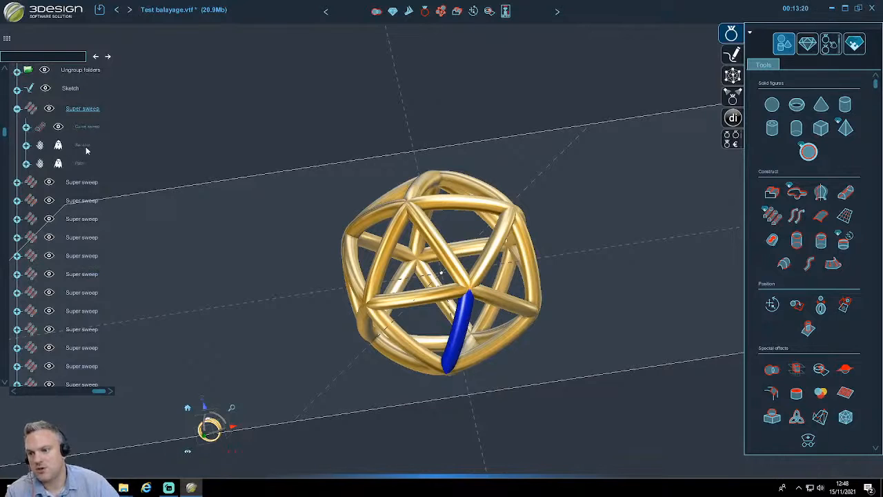
{"action": "left_click", "coordinate": [26, 145]}
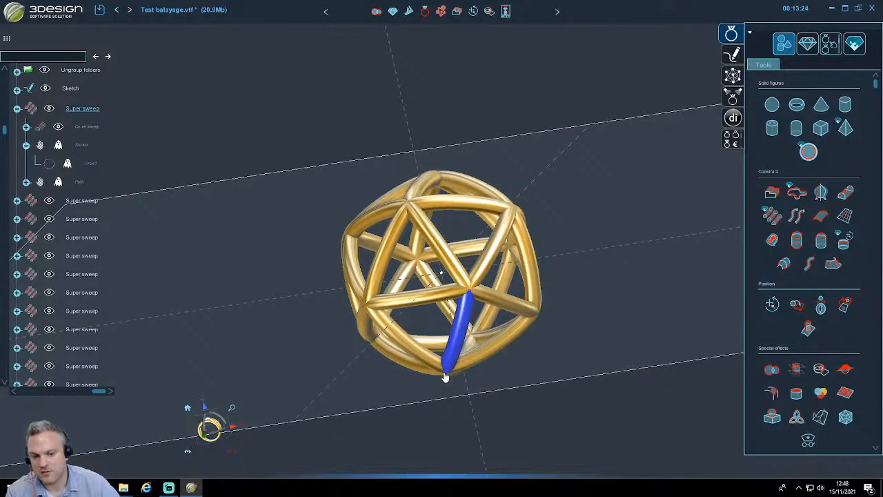
- Inspect the swept gold frame and its tube joints up close and from several angles
{"action": "middle_click_drag", "start_coordinate": [583, 249], "coordinate": [243, 291]}
{"action": "scroll", "coordinate": [248, 212], "scroll_direction": "up", "scroll_amount": 3}
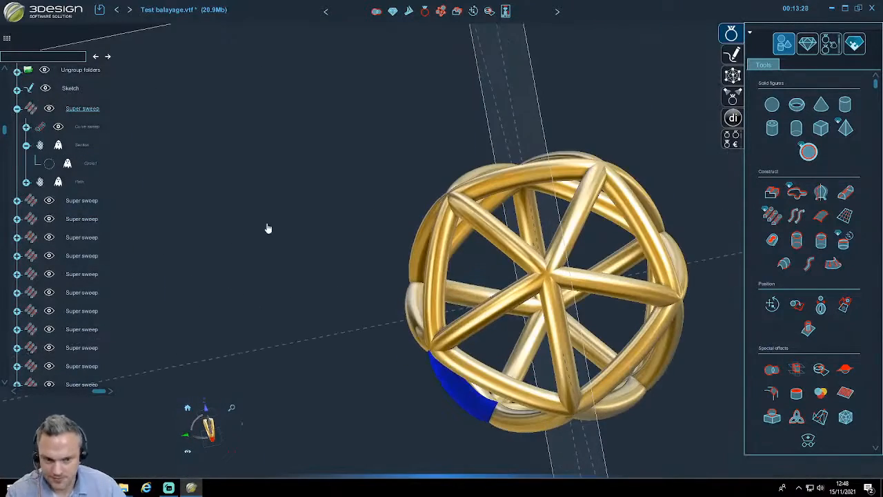
{"action": "middle_click_drag", "start_coordinate": [525, 310], "coordinate": [425, 256]}
{"action": "scroll", "coordinate": [573, 310], "scroll_direction": "up", "scroll_amount": 2}
{"action": "scroll", "coordinate": [811, 269], "scroll_direction": "down", "scroll_amount": 1}
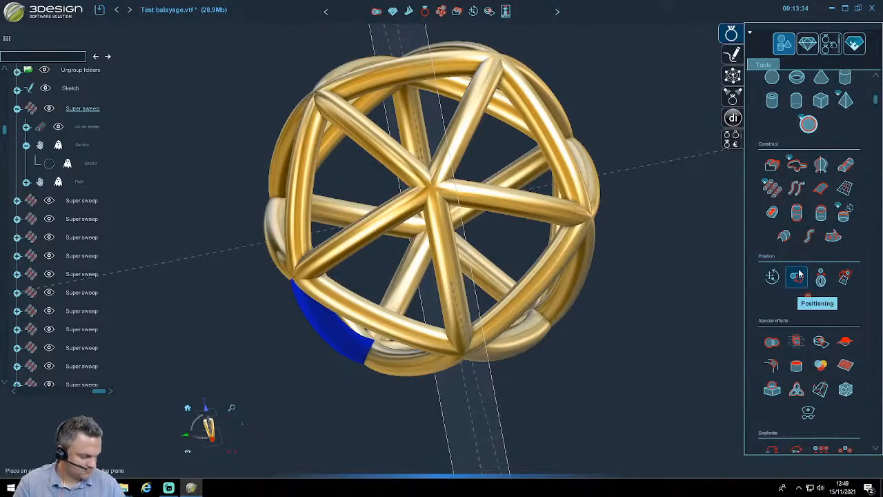
{"action": "scroll", "coordinate": [341, 272], "scroll_direction": "down", "scroll_amount": 4}
{"action": "middle_click_drag", "start_coordinate": [341, 272], "coordinate": [609, 299]}
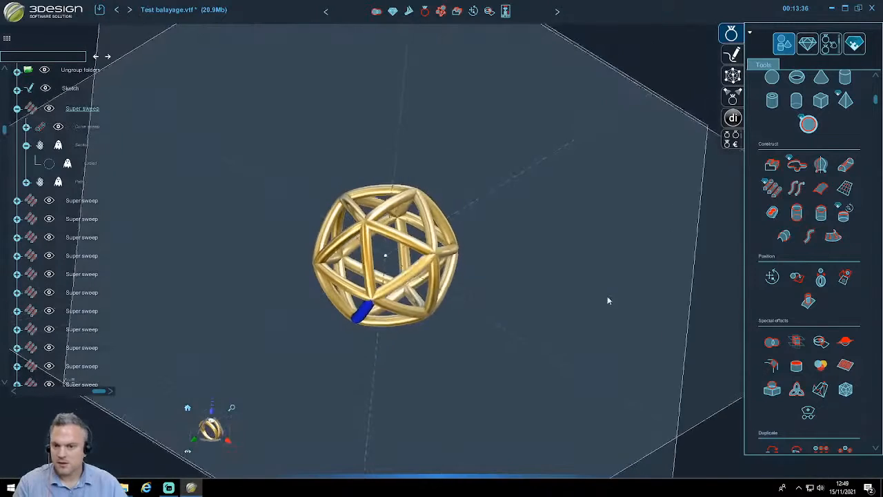
- Start a new document without saving the changes to the current one
{"action": "left_click", "coordinate": [12, 12]}
{"action": "left_click", "coordinate": [17, 28]}
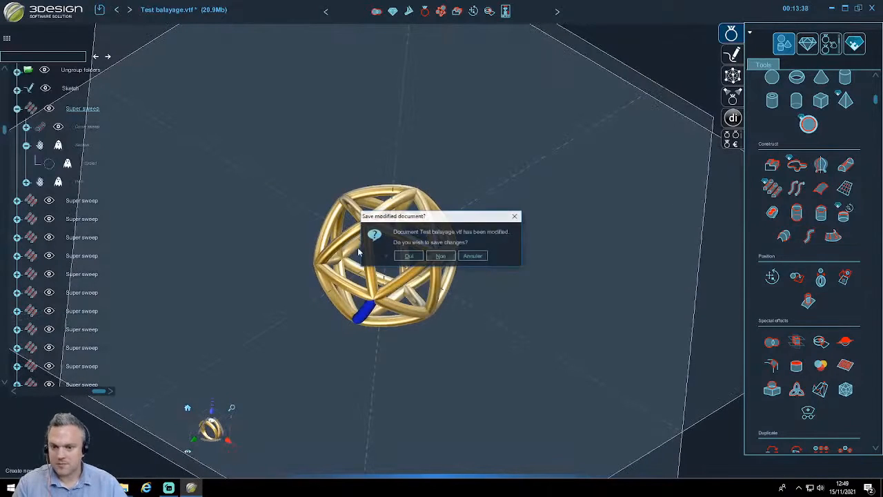
{"action": "left_click", "coordinate": [442, 256]}
{"action": "left_click", "coordinate": [383, 131]}
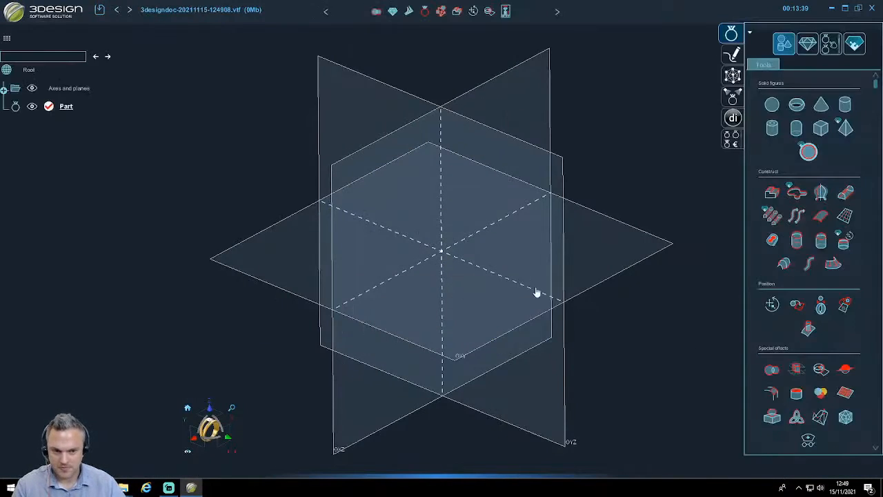
- Create a 4 mm pink gold 18K sphere centred on the origin
{"action": "left_click", "coordinate": [771, 110]}
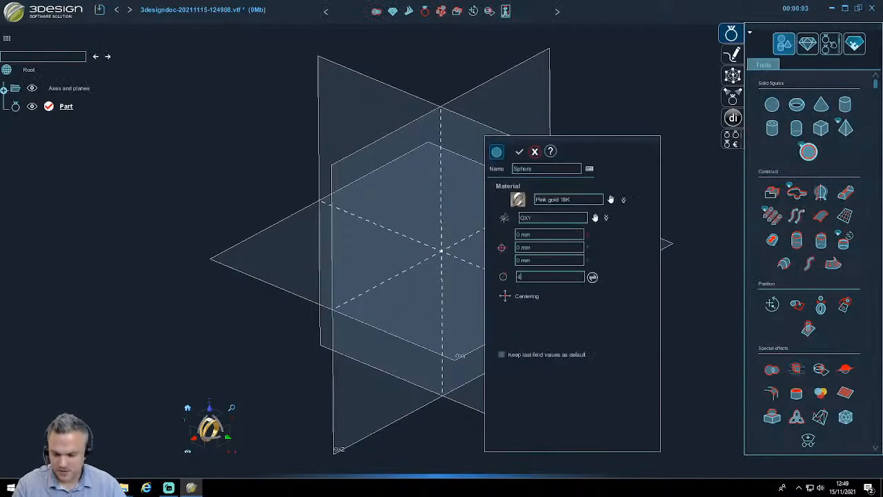
{"action": "type", "text": "4"}
{"action": "key", "text": "Return"}
{"action": "left_click", "coordinate": [518, 152]}
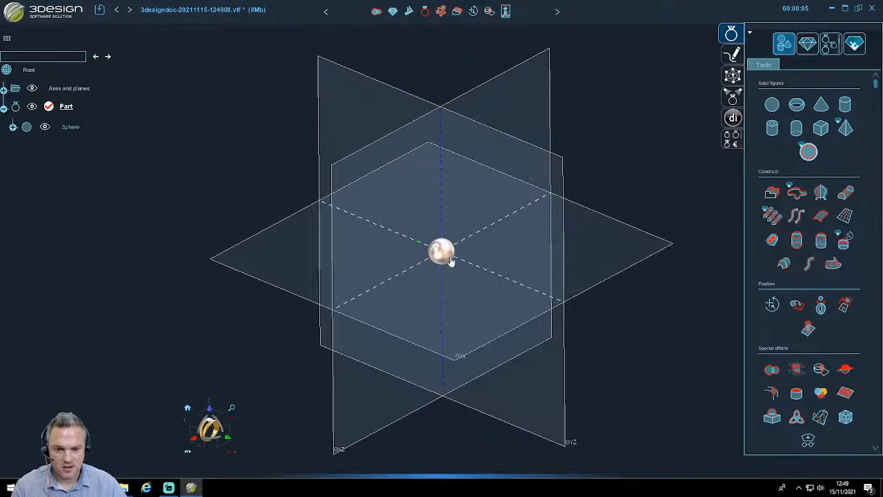
- Stretch and tilt the sphere into a slanted ellipsoid with Move/Rotate/Scale
{"action": "left_click", "coordinate": [772, 302]}
{"action": "scroll", "coordinate": [406, 292], "scroll_direction": "up", "scroll_amount": 5}
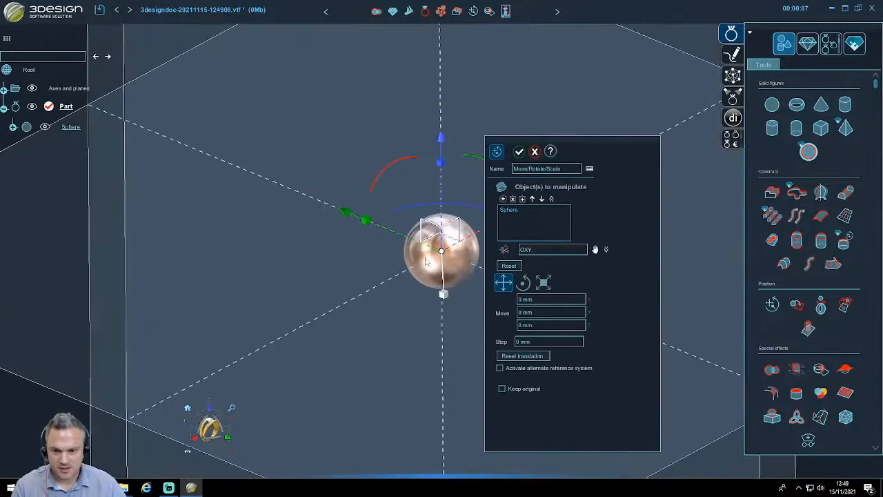
{"action": "left_click_drag", "start_coordinate": [367, 222], "coordinate": [310, 207]}
{"action": "middle_click_drag", "start_coordinate": [403, 269], "coordinate": [287, 293]}
{"action": "left_click_drag", "start_coordinate": [358, 225], "coordinate": [406, 253]}
{"action": "left_click", "coordinate": [519, 152]}
- Generate a ring from the slanted ellipsoid with the Ring from object tool
{"action": "left_click", "coordinate": [312, 289]}
{"action": "scroll", "coordinate": [401, 249], "scroll_direction": "down", "scroll_amount": 3}
{"action": "middle_click_drag", "start_coordinate": [485, 197], "coordinate": [668, 229]}
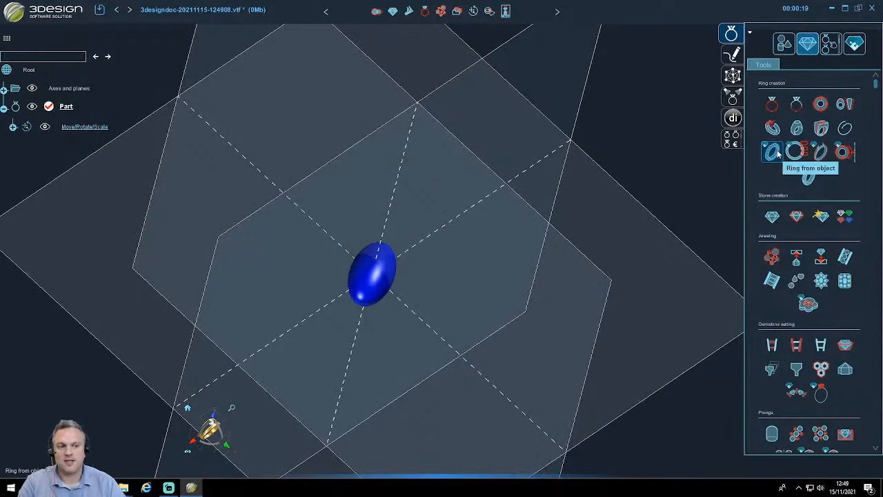
{"action": "left_click", "coordinate": [777, 155]}
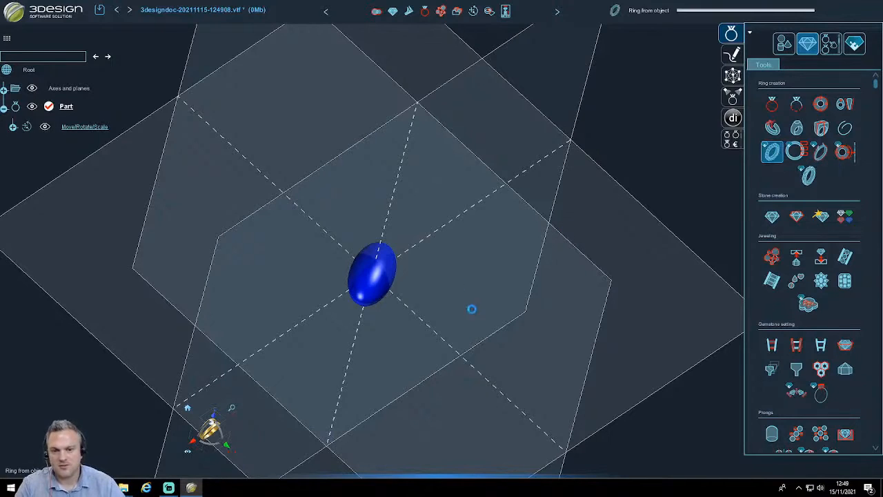
{"action": "middle_click_drag", "start_coordinate": [469, 316], "coordinate": [462, 342]}
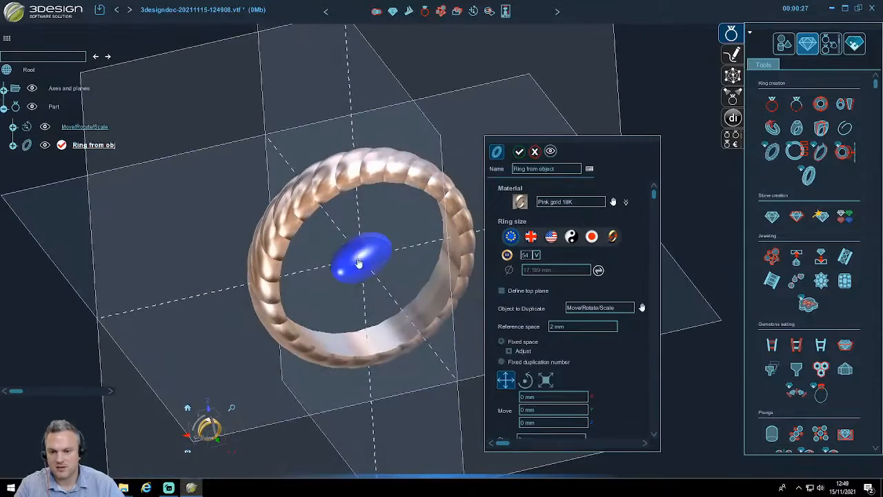
{"action": "middle_click_drag", "start_coordinate": [361, 254], "coordinate": [546, 251]}
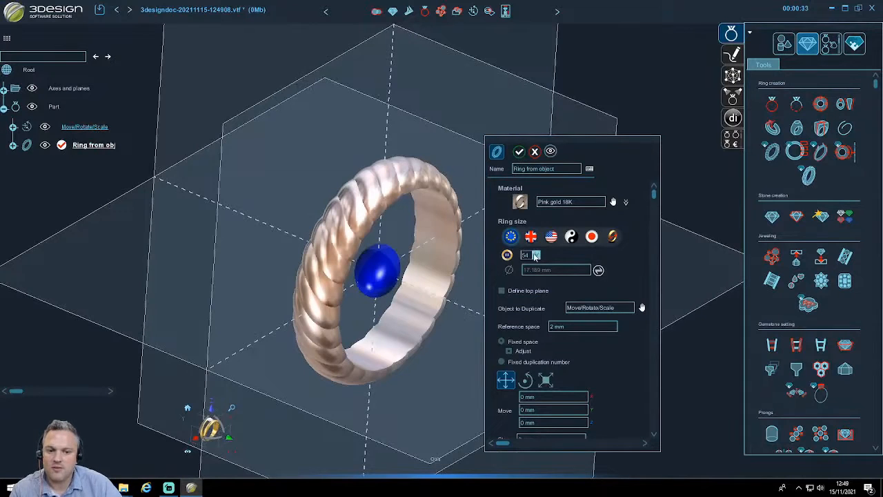
- Set the European ring size to 58 and refresh the ring preview
{"action": "left_click", "coordinate": [535, 255]}
{"action": "left_click", "coordinate": [526, 298]}
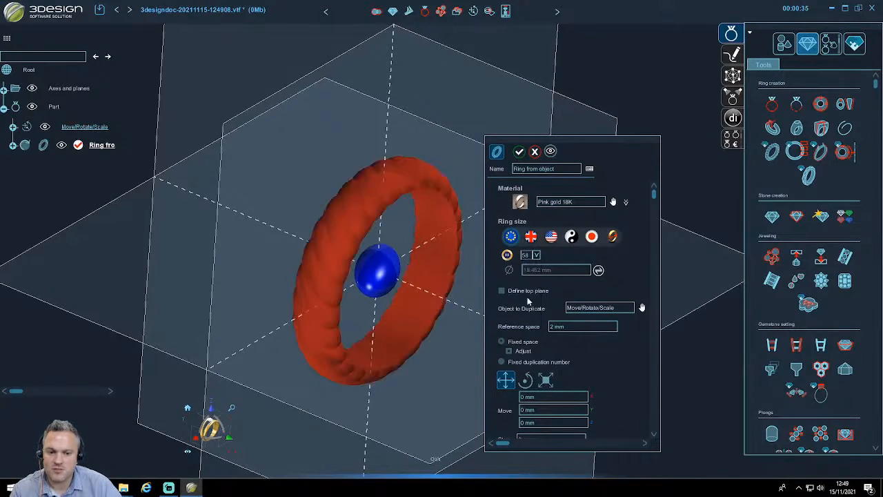
{"action": "left_click", "coordinate": [549, 152]}
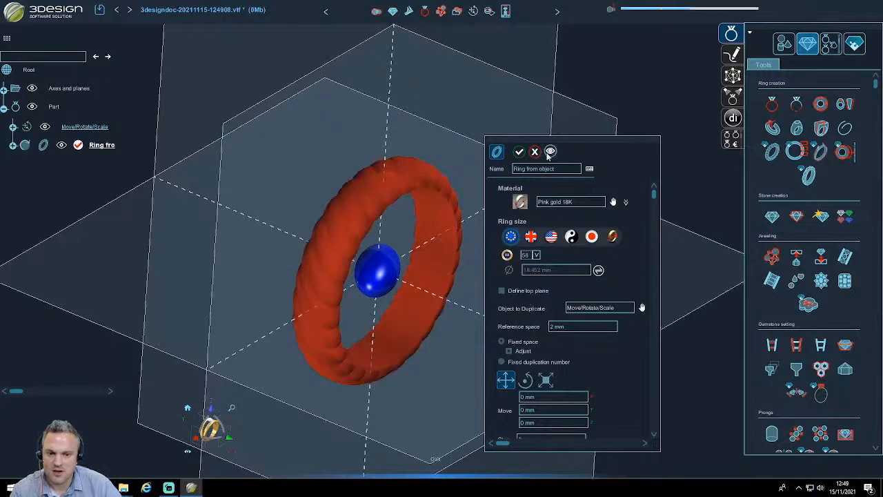
- Scale the ring's duplicated object along Y to about 0.576, preview the narrower band and accept the ring
{"action": "scroll", "coordinate": [548, 338], "scroll_direction": "down", "scroll_amount": 2}
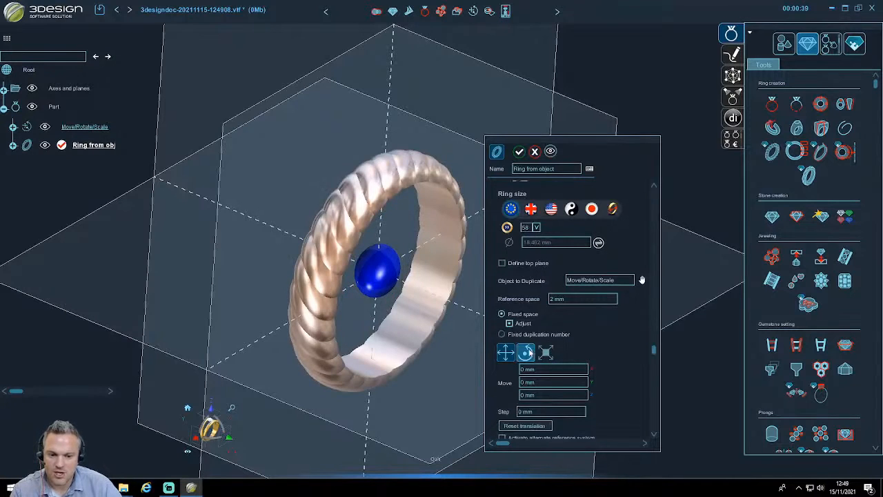
{"action": "left_click", "coordinate": [527, 351]}
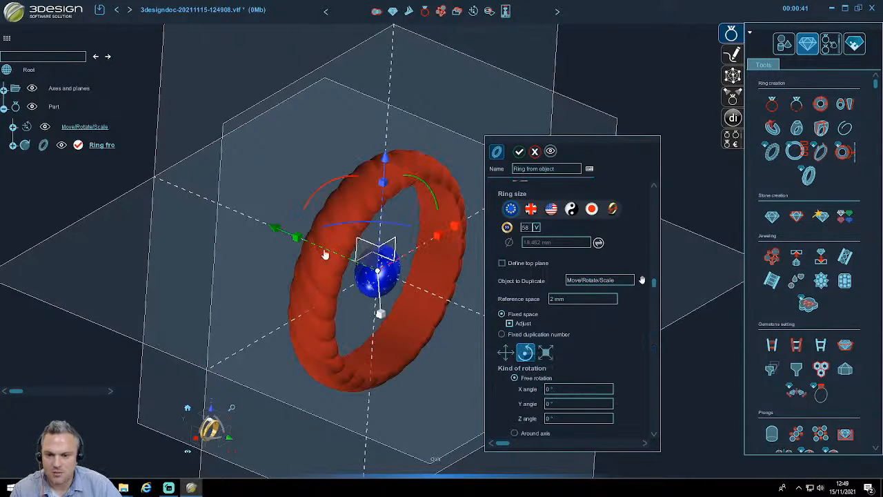
{"action": "left_click_drag", "start_coordinate": [298, 241], "coordinate": [282, 231]}
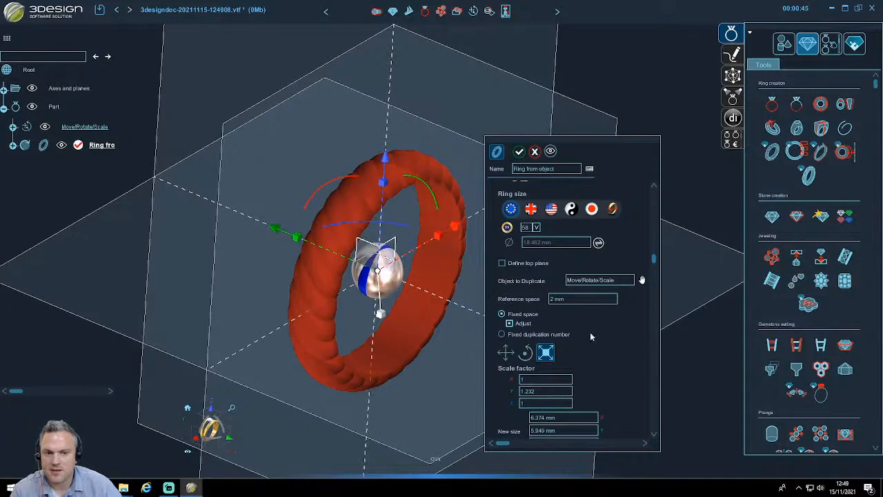
{"action": "left_click_drag", "start_coordinate": [298, 250], "coordinate": [321, 250]}
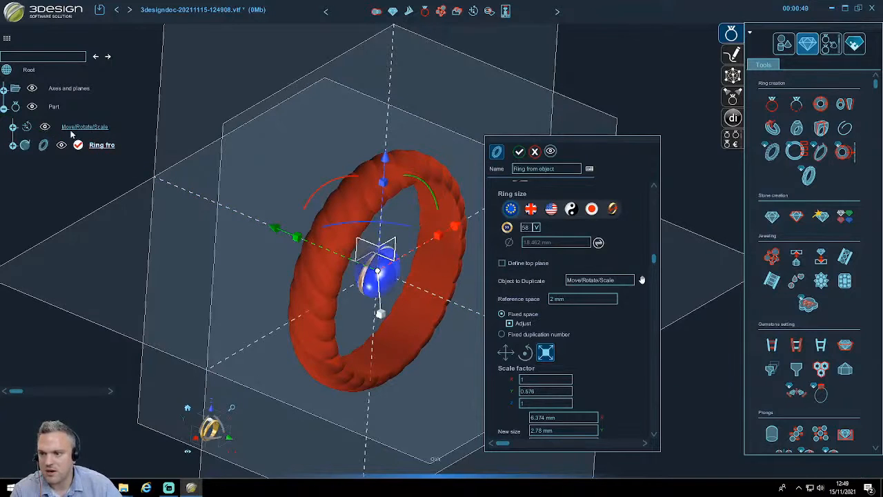
{"action": "left_click", "coordinate": [551, 152]}
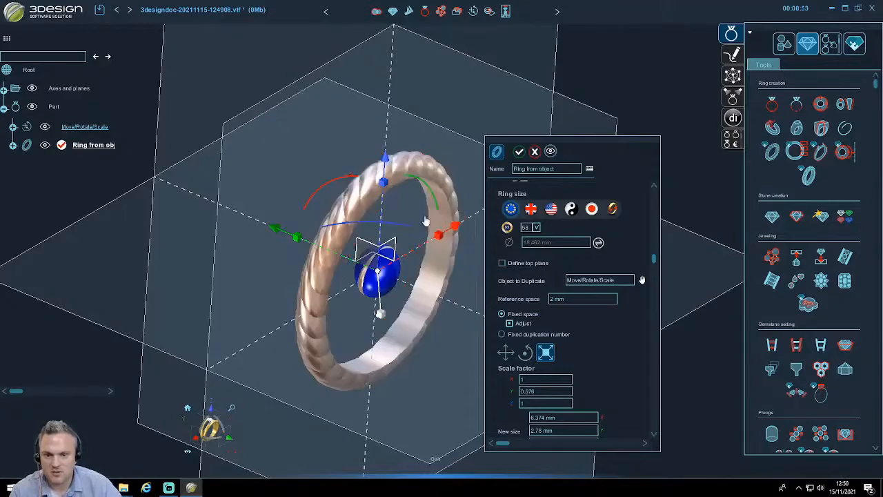
{"action": "middle_click_drag", "start_coordinate": [425, 221], "coordinate": [383, 281]}
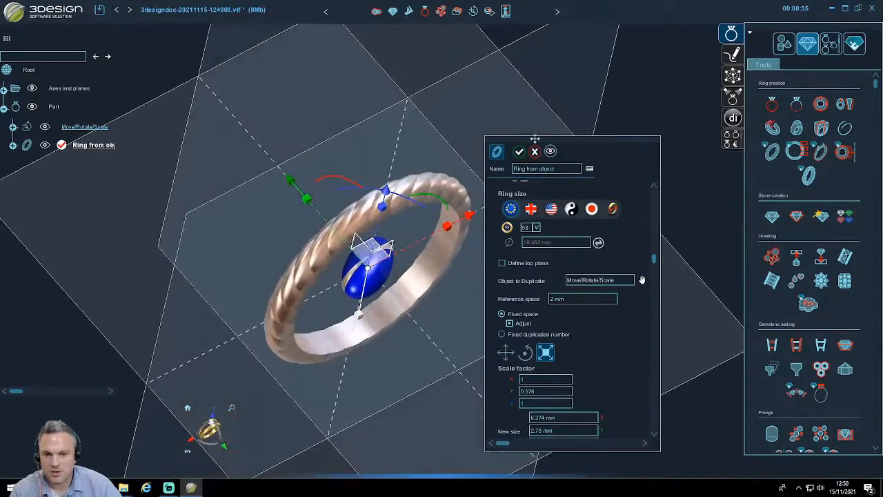
{"action": "left_click", "coordinate": [519, 151]}
- Hide the original ellipsoid at the ring's centre, leaving only the twisted band displayed
{"action": "middle_click_drag", "start_coordinate": [537, 275], "coordinate": [359, 355]}
{"action": "left_click", "coordinate": [202, 432]}
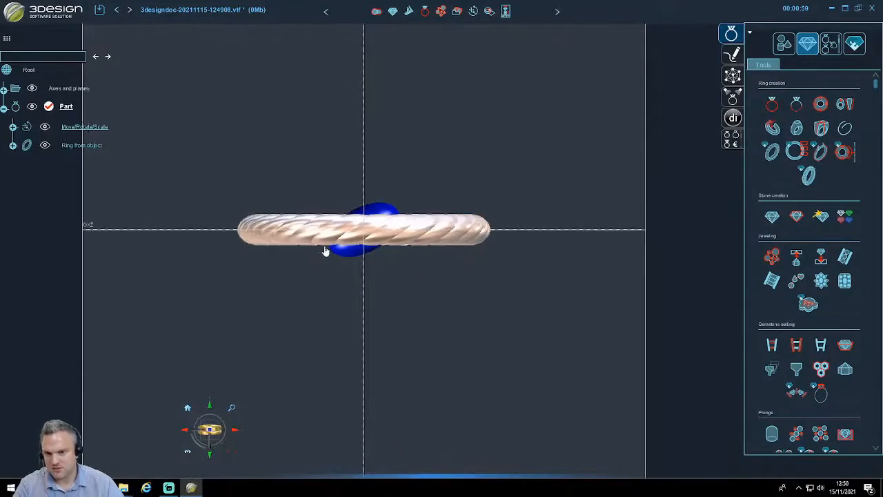
{"action": "middle_click_drag", "start_coordinate": [325, 250], "coordinate": [380, 272]}
{"action": "left_click", "coordinate": [378, 252]}
{"action": "key", "text": "h"}
{"action": "middle_click_drag", "start_coordinate": [344, 306], "coordinate": [507, 328]}
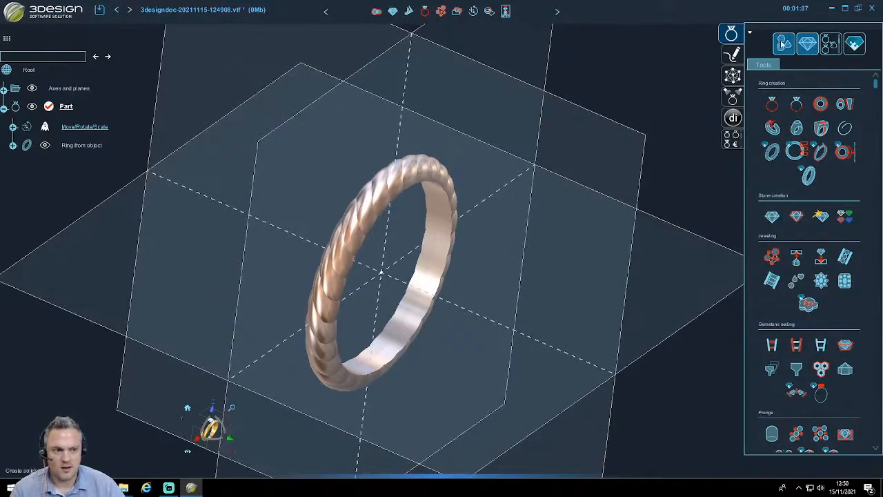
- Reopen the ring's parameters and widen the band by scaling its duplicated object along Y to about 1.04
{"action": "middle_click_drag", "start_coordinate": [410, 292], "coordinate": [498, 260]}
{"action": "scroll", "coordinate": [404, 224], "scroll_direction": "up", "scroll_amount": 3}
{"action": "double_click", "coordinate": [84, 146]}
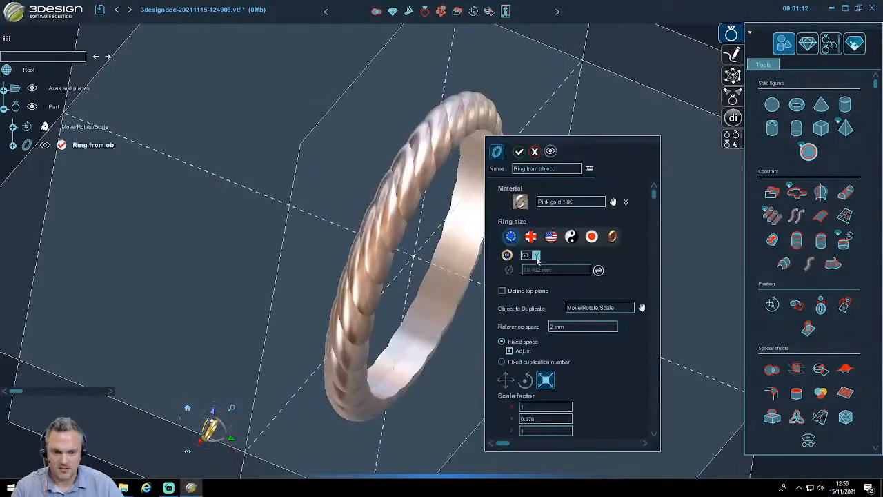
{"action": "left_click", "coordinate": [525, 379]}
{"action": "left_click_drag", "start_coordinate": [326, 221], "coordinate": [288, 214]}
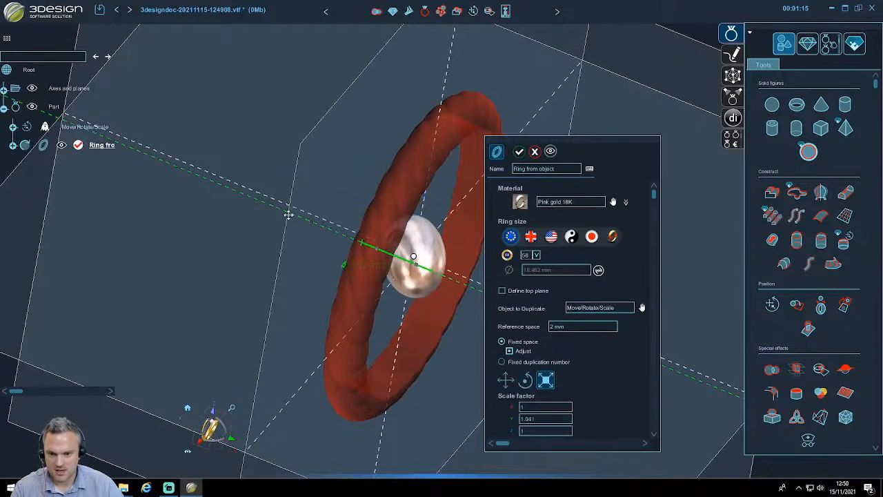
{"action": "left_click", "coordinate": [519, 153]}
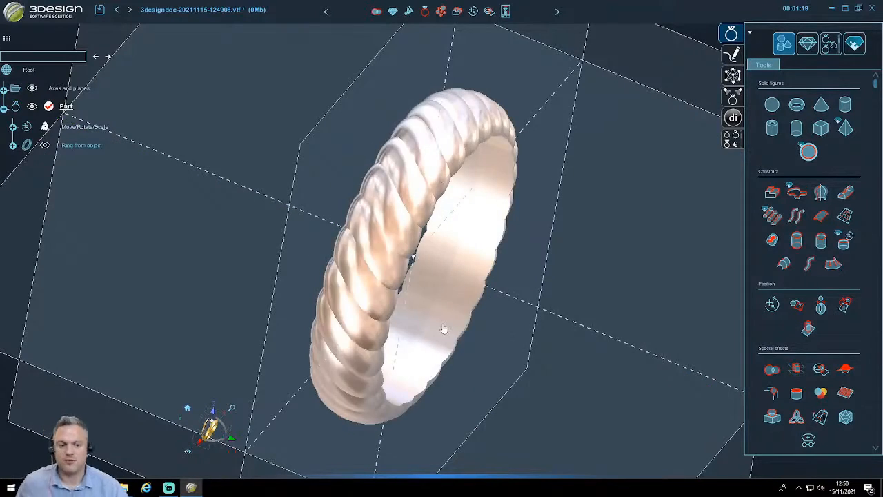
- Examine the twisted ring's outer pattern and inner surface from several angles
{"action": "left_click", "coordinate": [437, 160]}
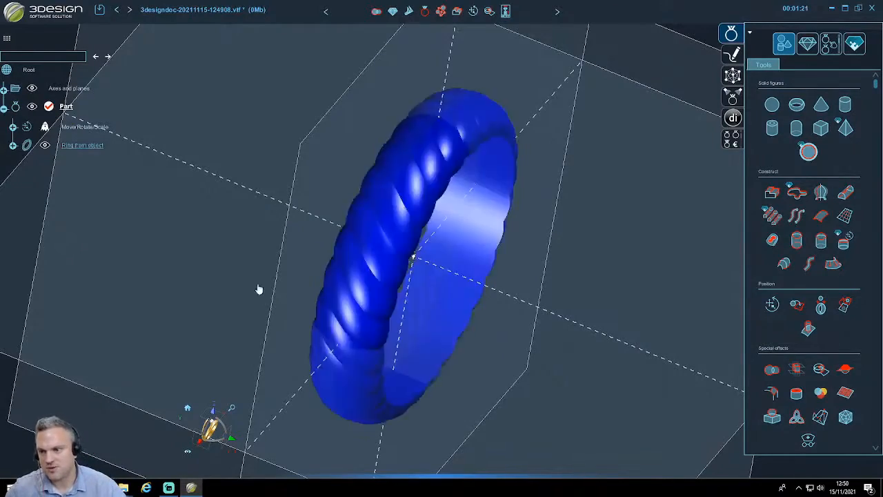
{"action": "middle_click_drag", "start_coordinate": [508, 209], "coordinate": [167, 429]}
{"action": "left_click", "coordinate": [183, 431]}
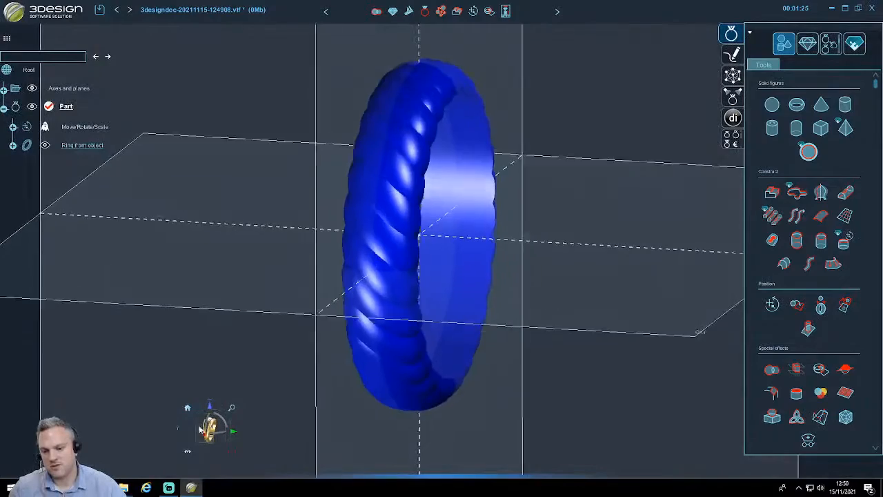
{"action": "left_click", "coordinate": [430, 191]}
{"action": "middle_click_drag", "start_coordinate": [482, 182], "coordinate": [461, 392]}
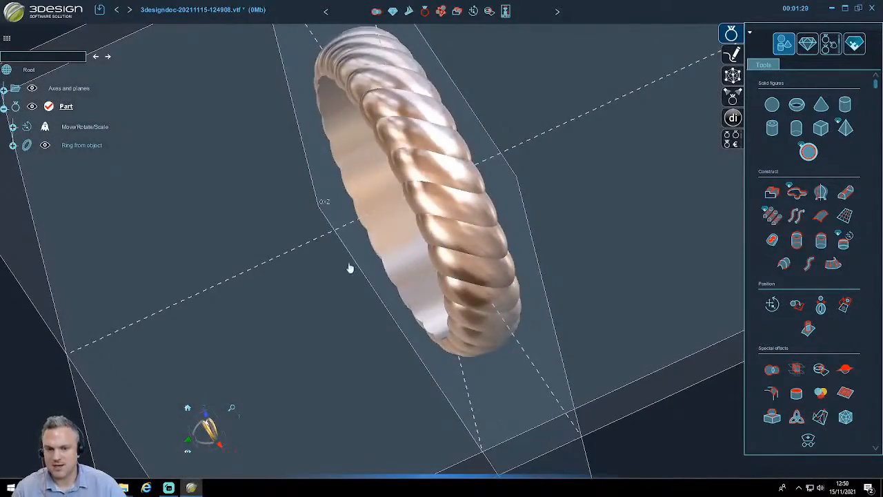
{"action": "middle_click_drag", "start_coordinate": [350, 267], "coordinate": [474, 326]}
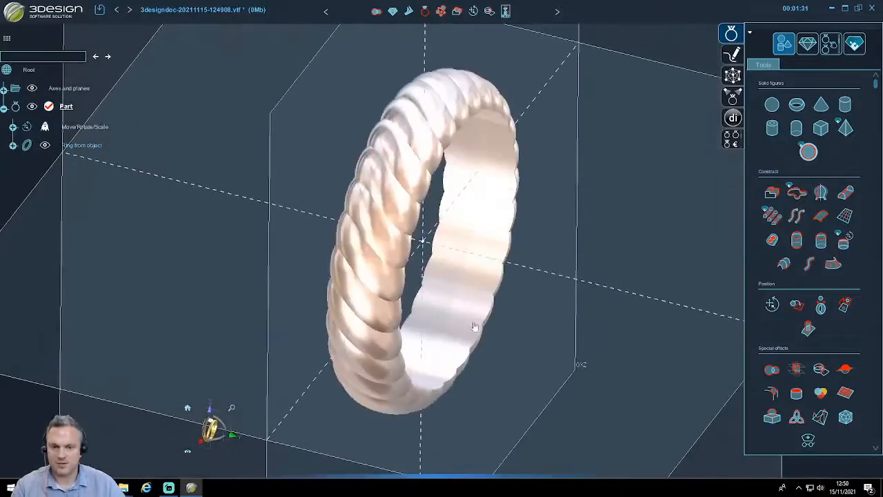
{"action": "middle_click_drag", "start_coordinate": [394, 266], "coordinate": [211, 456]}
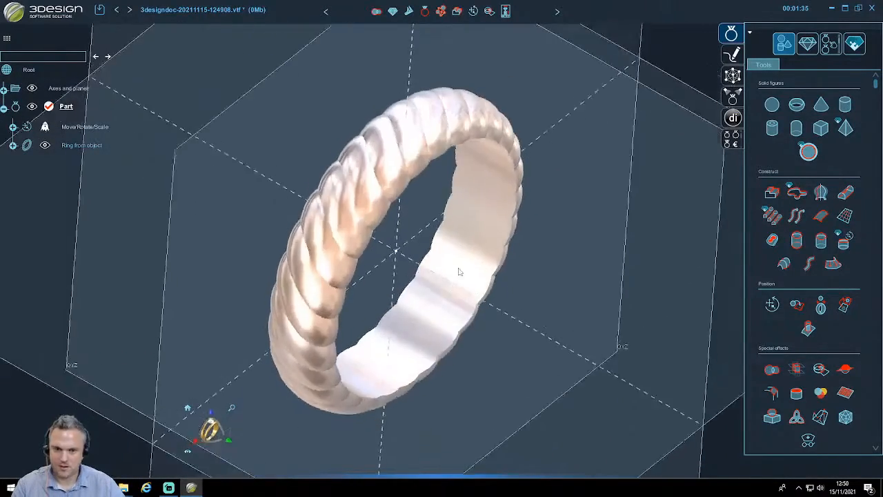
{"action": "scroll", "coordinate": [821, 289], "scroll_direction": "down", "scroll_amount": 2}
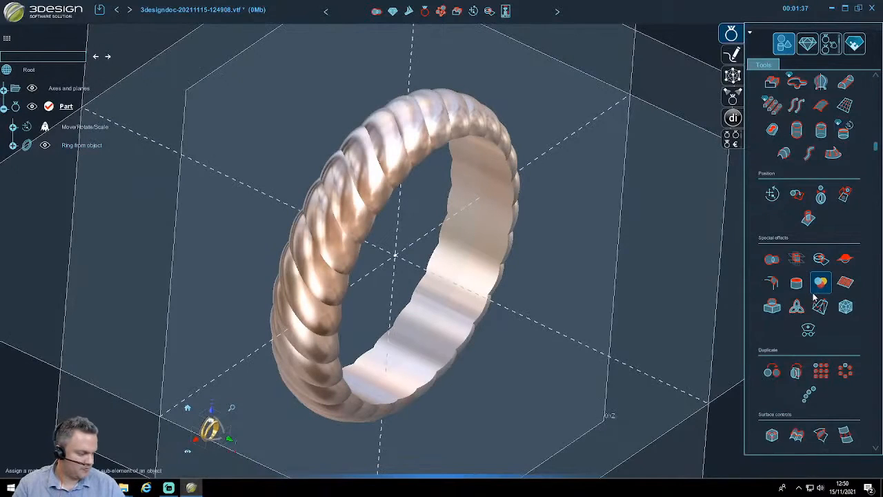
- Hide the twisted ring made from the object
{"action": "left_click", "coordinate": [476, 171]}
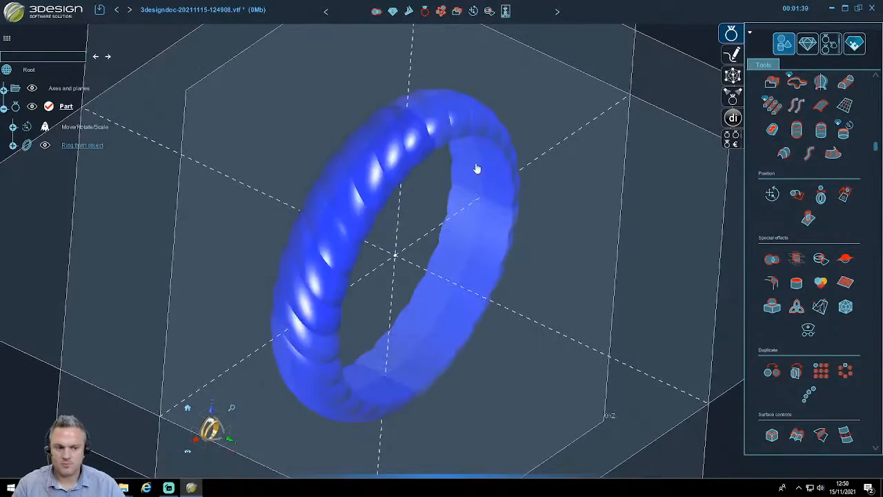
{"action": "key", "text": "h"}
{"action": "scroll", "coordinate": [457, 291], "scroll_direction": "down", "scroll_amount": 3}
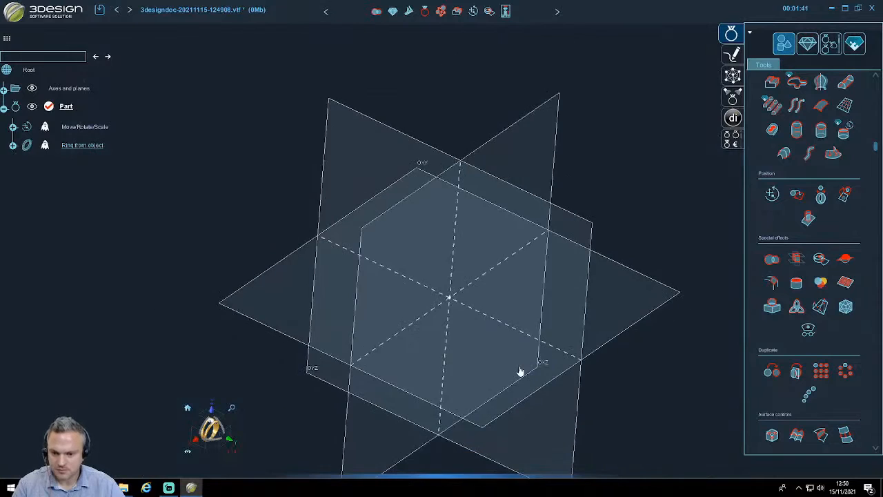
{"action": "middle_click_drag", "start_coordinate": [521, 371], "coordinate": [511, 349]}
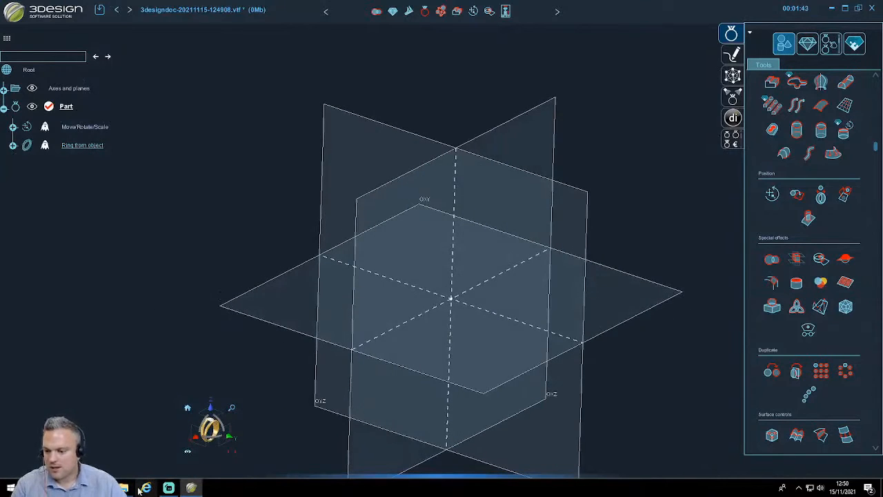
- Switch to the web browser and review the main features and 3D SAFE description on the 3Design V10 page
{"action": "left_click", "coordinate": [79, 488]}
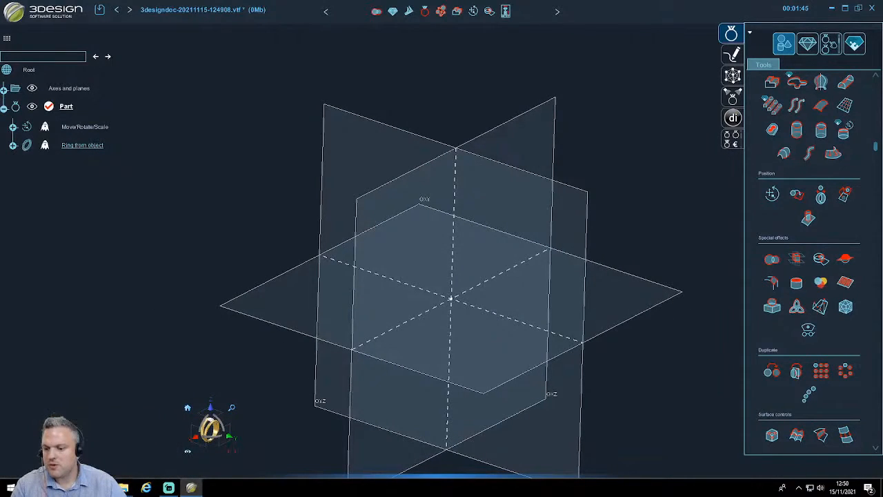
{"action": "left_click", "coordinate": [76, 7]}
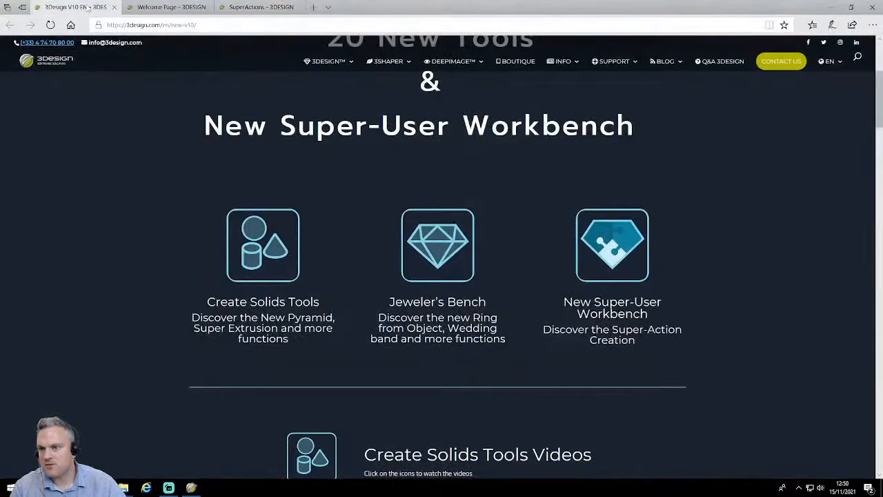
{"action": "scroll", "coordinate": [311, 297], "scroll_direction": "down", "scroll_amount": 1}
{"action": "scroll", "coordinate": [311, 300], "scroll_direction": "down", "scroll_amount": 10}
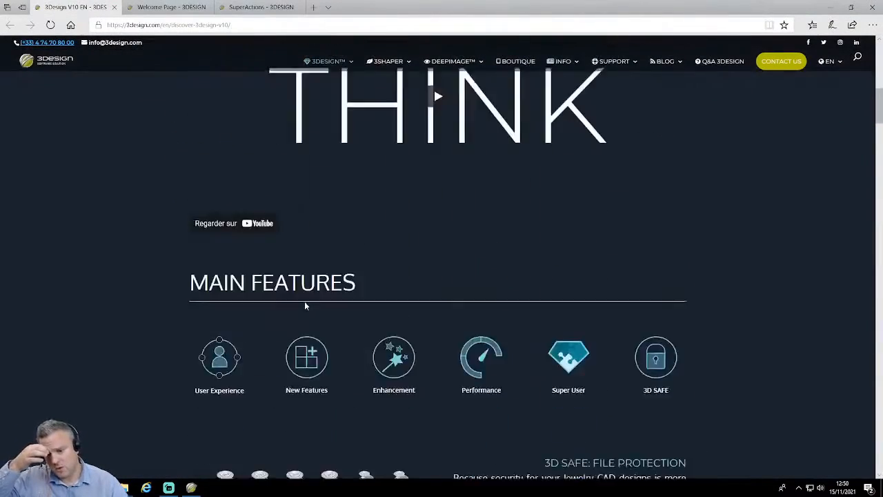
{"action": "scroll", "coordinate": [304, 301], "scroll_direction": "up", "scroll_amount": 1}
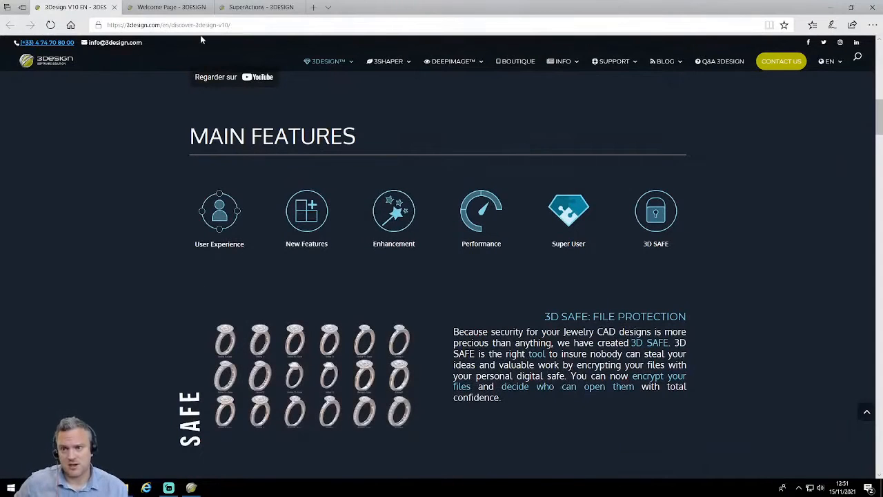
{"action": "scroll", "coordinate": [320, 273], "scroll_direction": "down", "scroll_amount": 1}
{"action": "scroll", "coordinate": [320, 273], "scroll_direction": "down", "scroll_amount": 2}
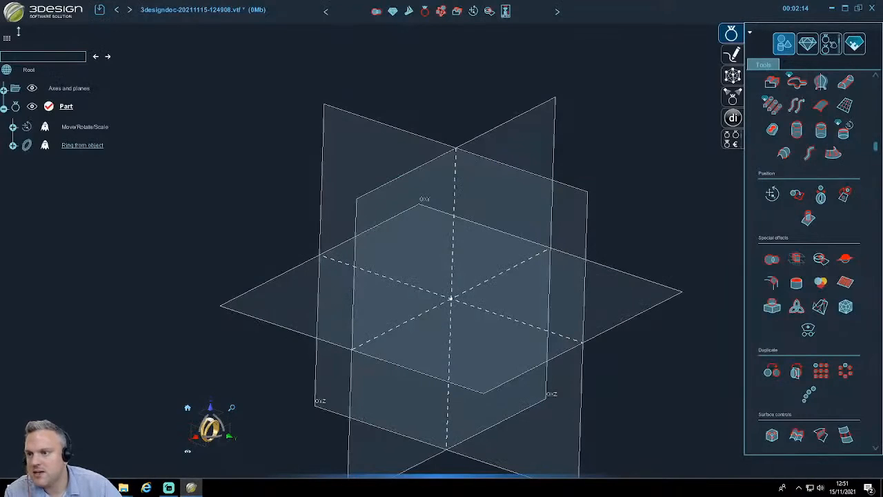
- Return to 3Design, start a new document and open the example file Ring_DI demo.vtf, viewing the ring close up
{"action": "left_click", "coordinate": [14, 12]}
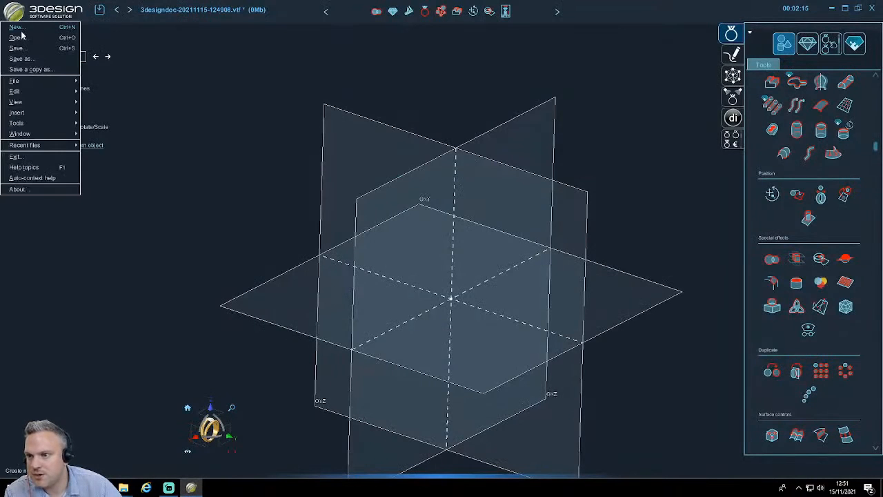
{"action": "left_click", "coordinate": [20, 28]}
{"action": "left_click", "coordinate": [440, 258]}
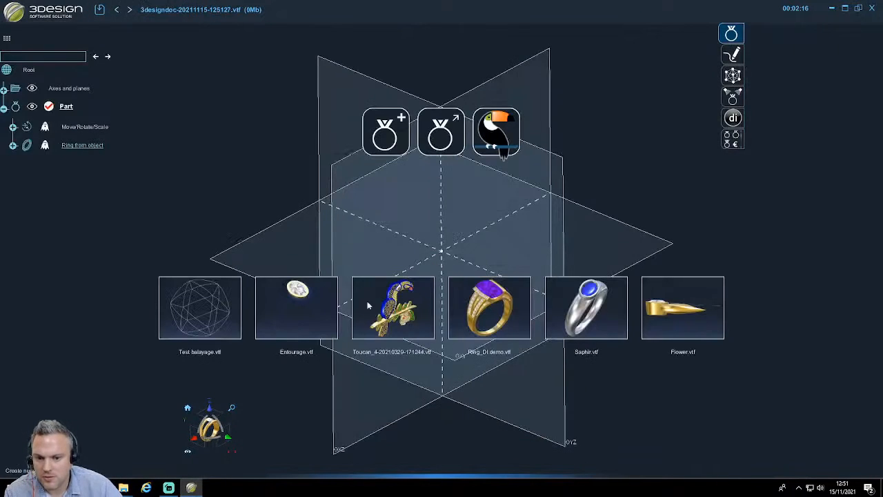
{"action": "left_click", "coordinate": [529, 316]}
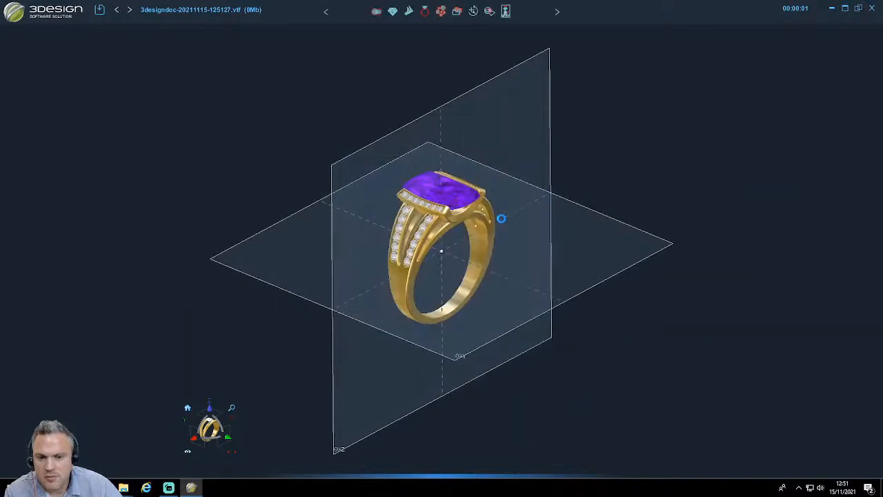
{"action": "middle_click_drag", "start_coordinate": [526, 177], "coordinate": [489, 248]}
{"action": "scroll", "coordinate": [489, 252], "scroll_direction": "up", "scroll_amount": 5}
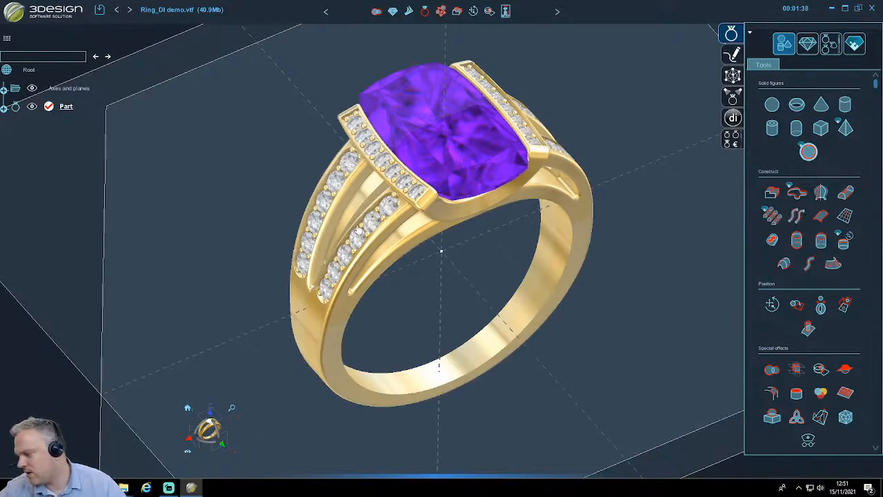
- Open the 3D SAFE settings for the demo ring and lock the file to the current master licence
{"action": "left_click", "coordinate": [17, 16]}
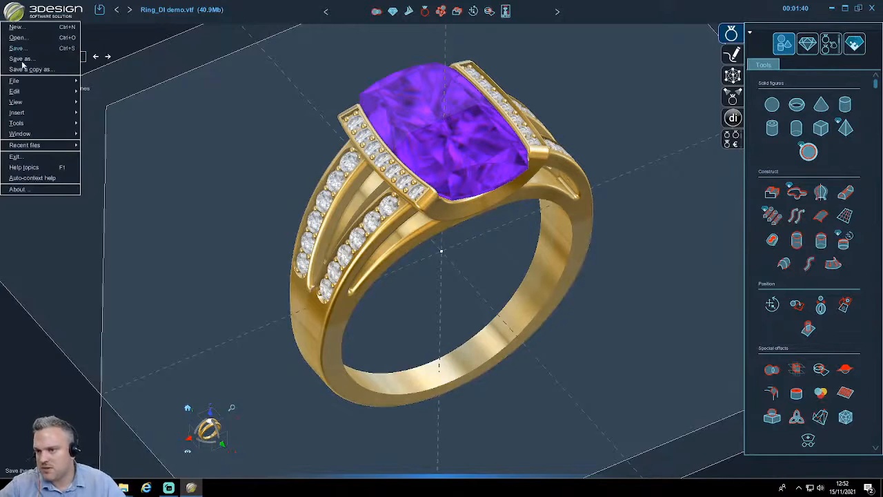
{"action": "mouse_move", "coordinate": [16, 81]}
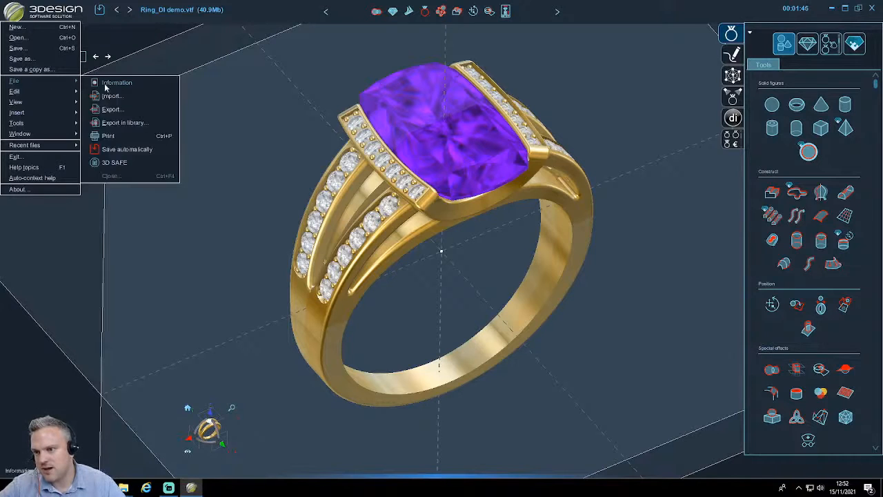
{"action": "left_click", "coordinate": [103, 164]}
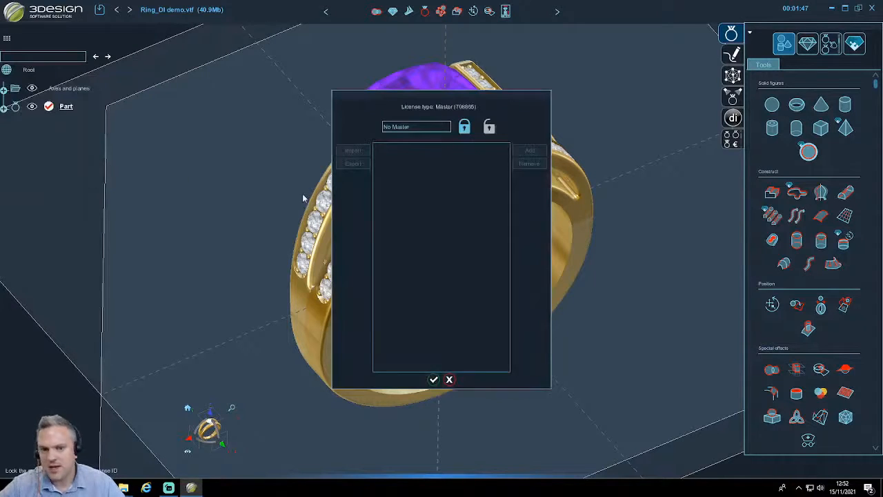
{"action": "left_click", "coordinate": [465, 128]}
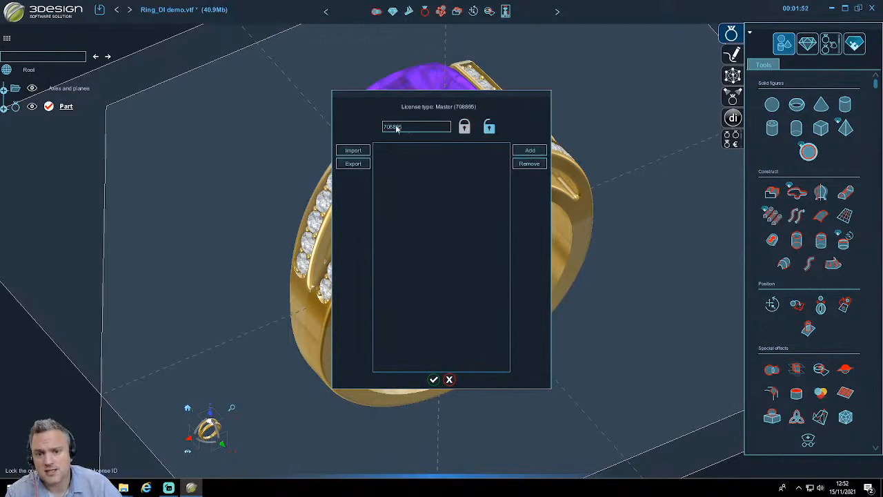
{"action": "left_click_drag", "start_coordinate": [430, 89], "coordinate": [249, 82]}
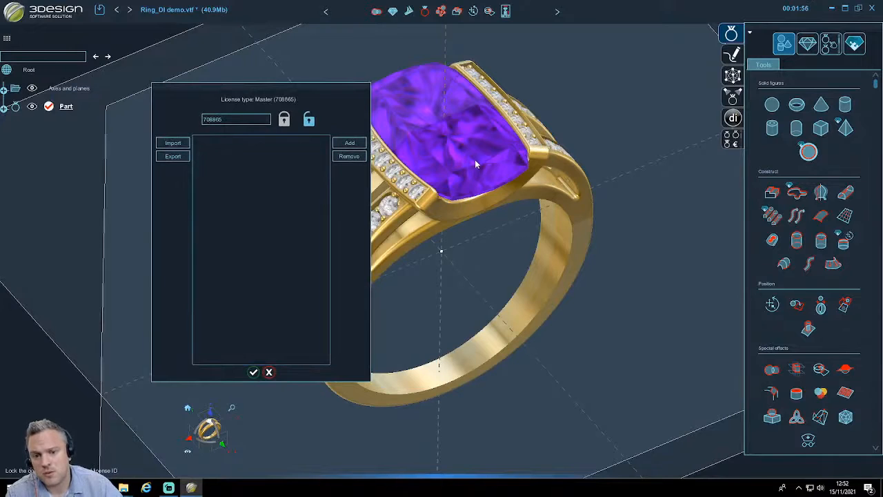
- Show the entry field for adding an authorised licence, and close the 3D SAFE settings without adding one
{"action": "left_click", "coordinate": [342, 146]}
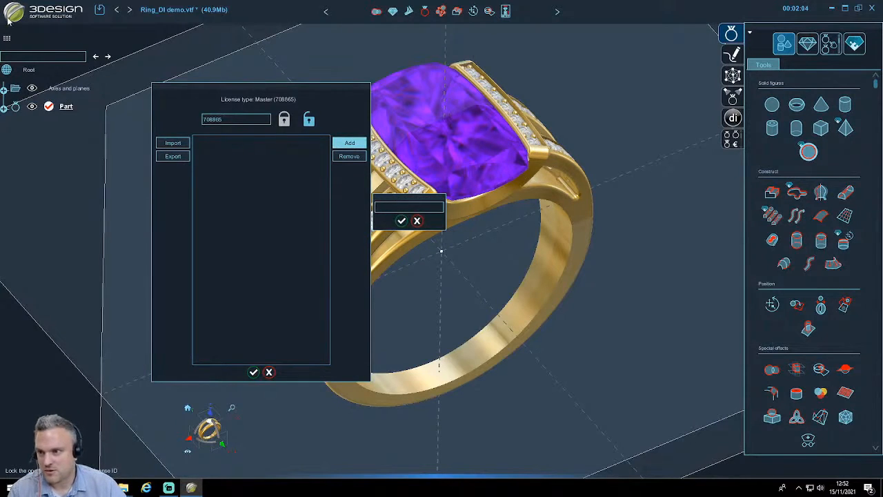
{"action": "left_click", "coordinate": [417, 220]}
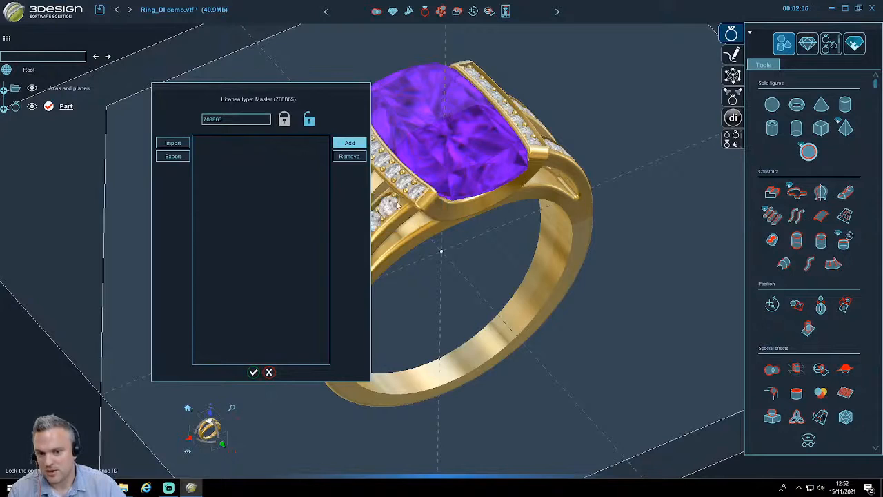
{"action": "left_click", "coordinate": [269, 372]}
- Look up the licence identifier in the program's About information and close it
{"action": "left_click", "coordinate": [9, 13]}
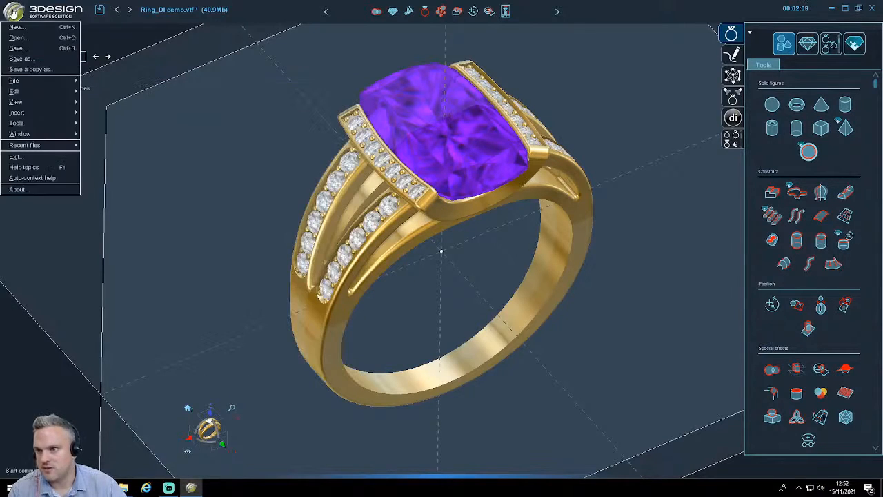
{"action": "left_click", "coordinate": [16, 190]}
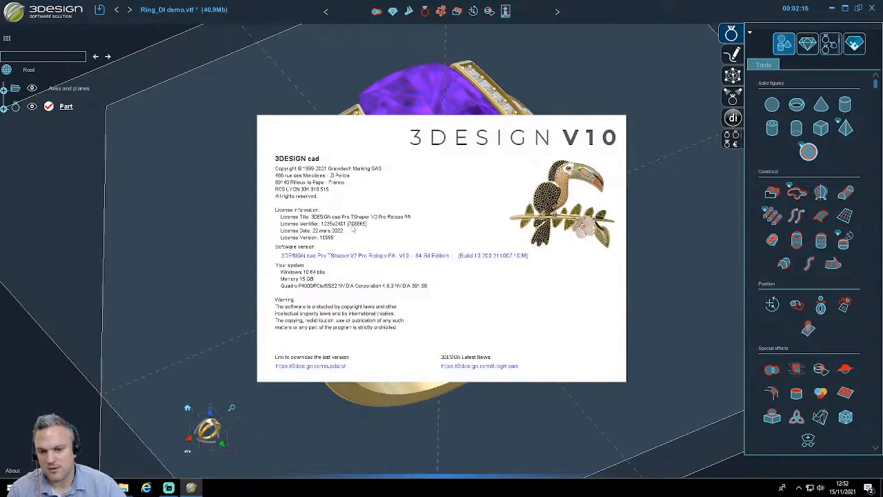
{"action": "left_click", "coordinate": [414, 232]}
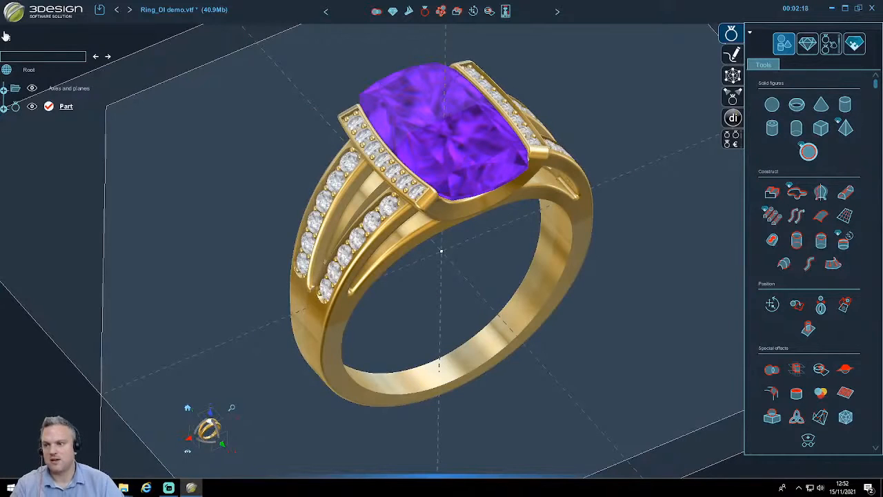
- Reopen the 3D SAFE settings and view the CSV import of authorised licences, cancelling the file selection
{"action": "left_click", "coordinate": [15, 12]}
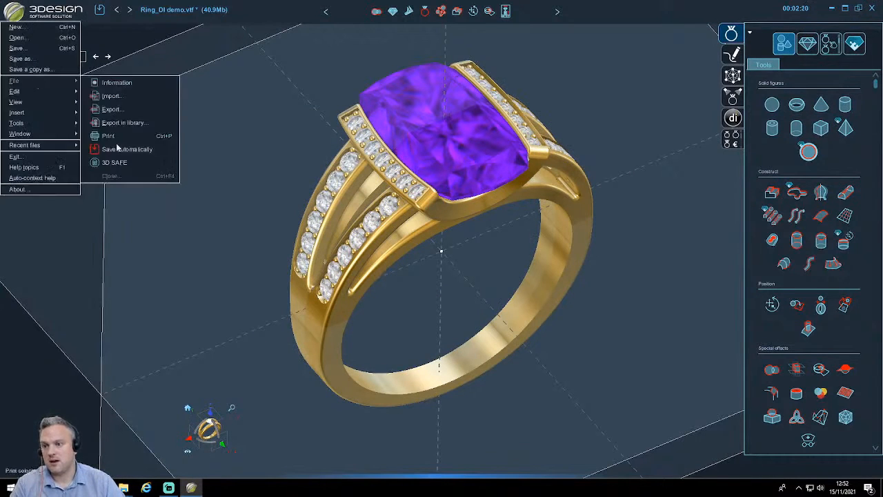
{"action": "left_click", "coordinate": [114, 163]}
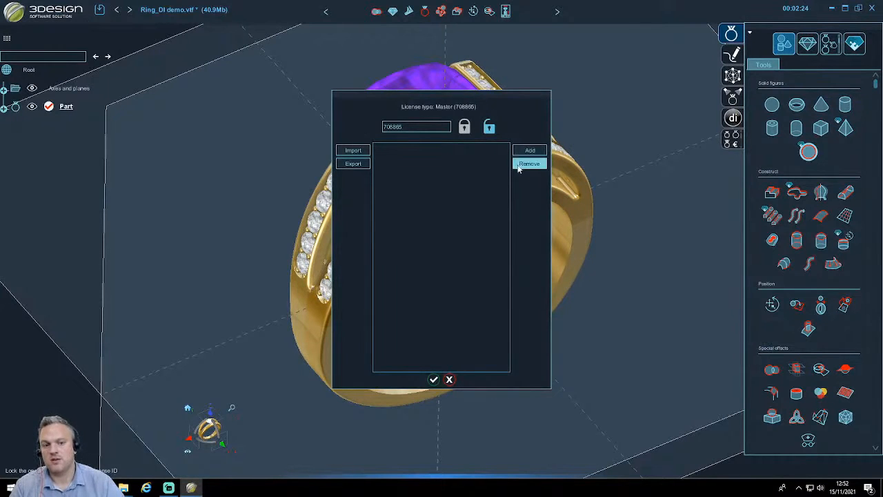
{"action": "left_click", "coordinate": [352, 152]}
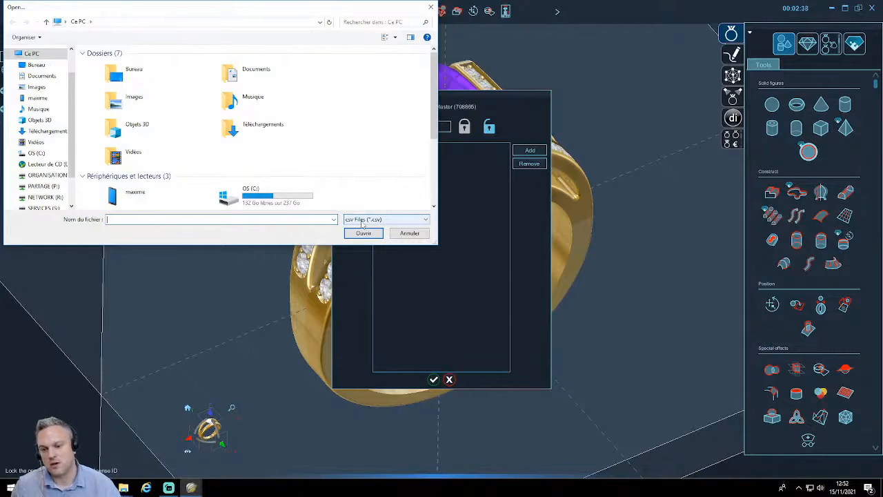
{"action": "left_click", "coordinate": [410, 233]}
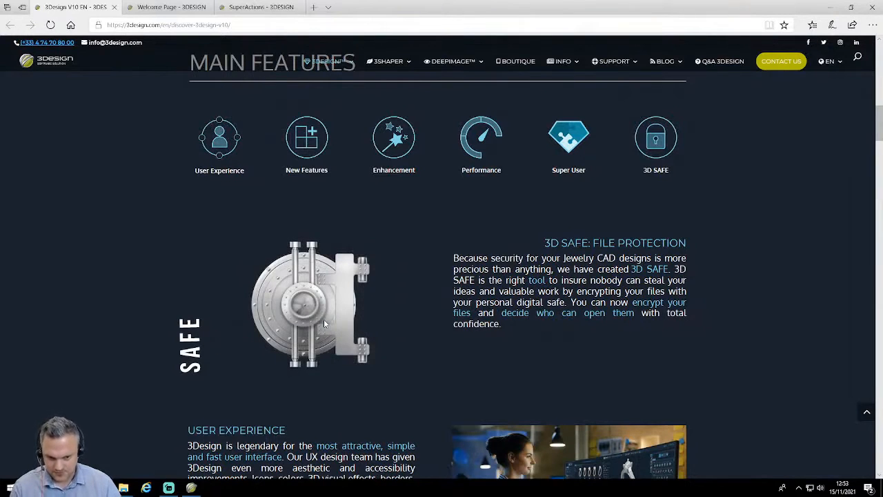
- Read the 3D SAFE file protection and User Experience descriptions on the 3Design V10 web page
{"action": "scroll", "coordinate": [422, 328], "scroll_direction": "down", "scroll_amount": 1}
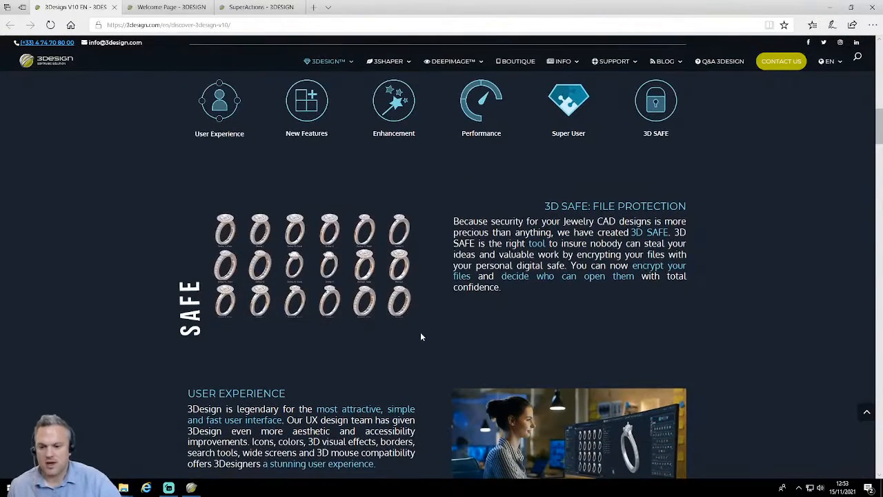
{"action": "scroll", "coordinate": [568, 180], "scroll_direction": "down", "scroll_amount": 1}
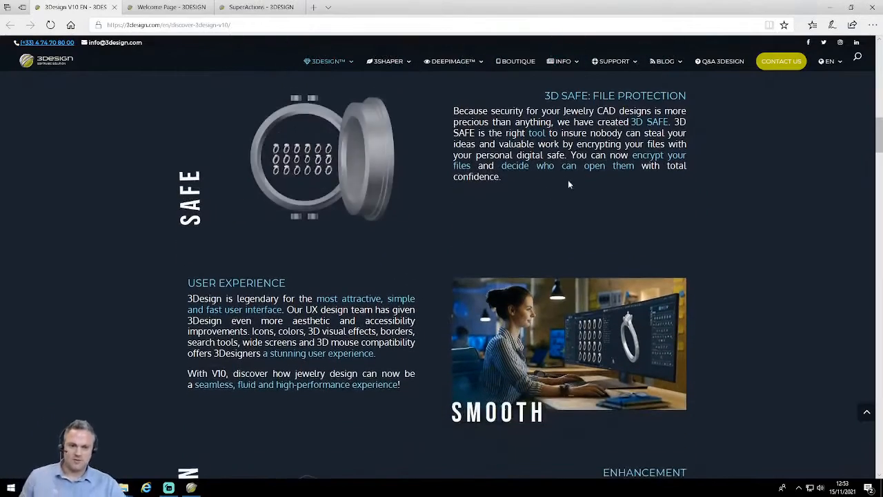
{"action": "scroll", "coordinate": [604, 205], "scroll_direction": "down", "scroll_amount": 1}
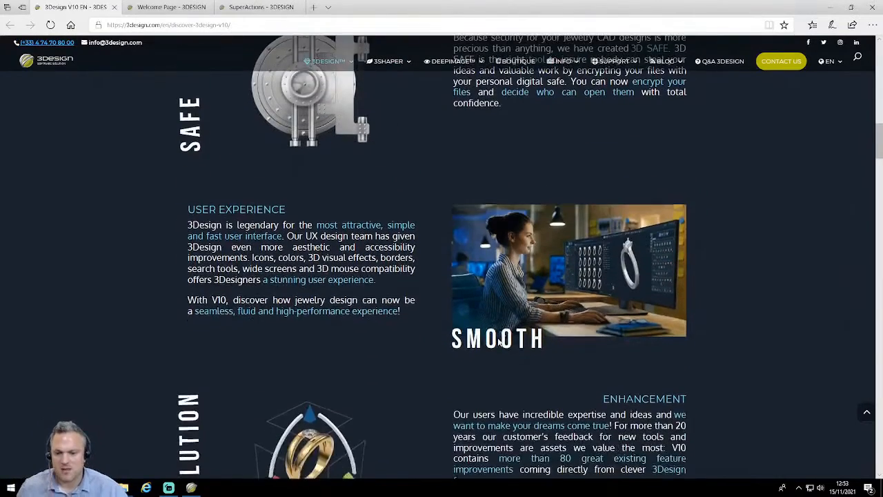
- Switch back to 3Design, cancel the 3D SAFE settings, and start a new document without saving the modified ring
{"action": "left_click", "coordinate": [191, 488]}
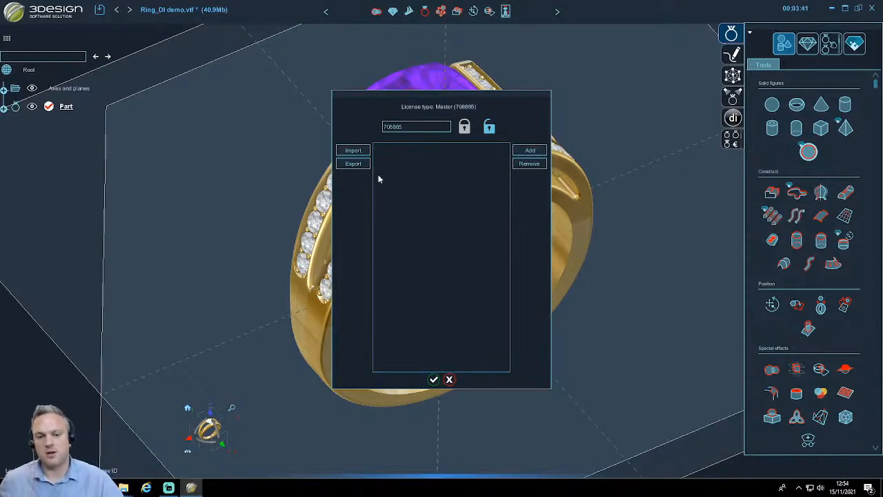
{"action": "left_click", "coordinate": [449, 379]}
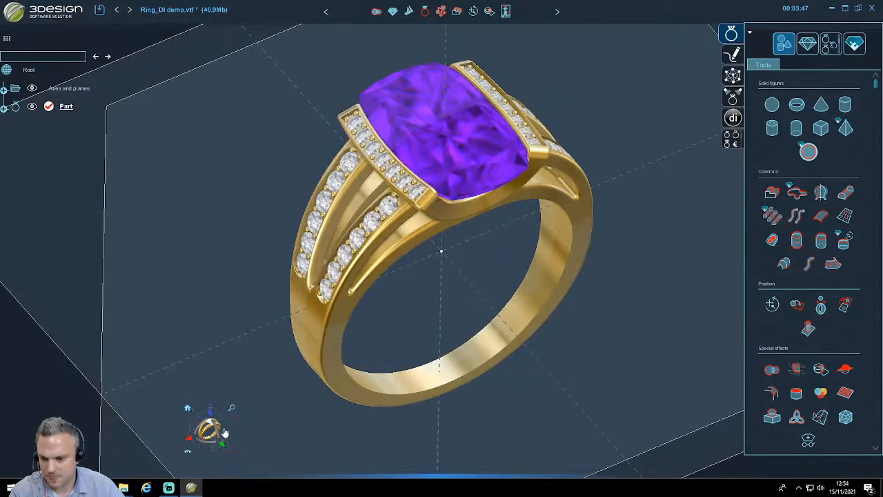
{"action": "mouse_move", "coordinate": [101, 487]}
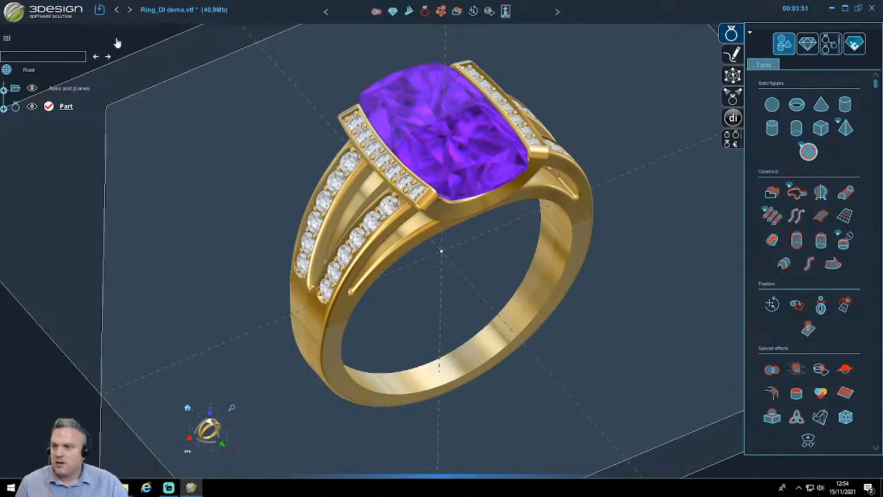
{"action": "left_click", "coordinate": [14, 12]}
{"action": "left_click", "coordinate": [15, 27]}
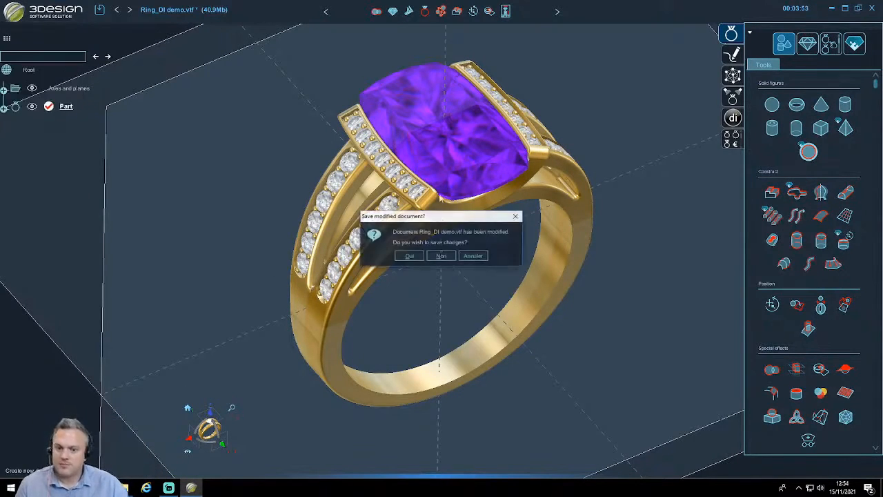
{"action": "left_click", "coordinate": [441, 254]}
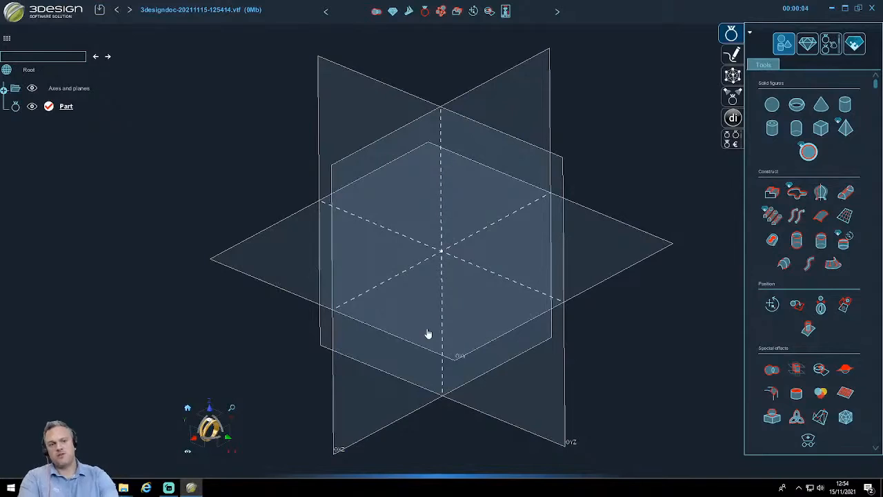
- Open the program options and examine the Display, Sketch and 3Shaper size settings
{"action": "left_click", "coordinate": [8, 19]}
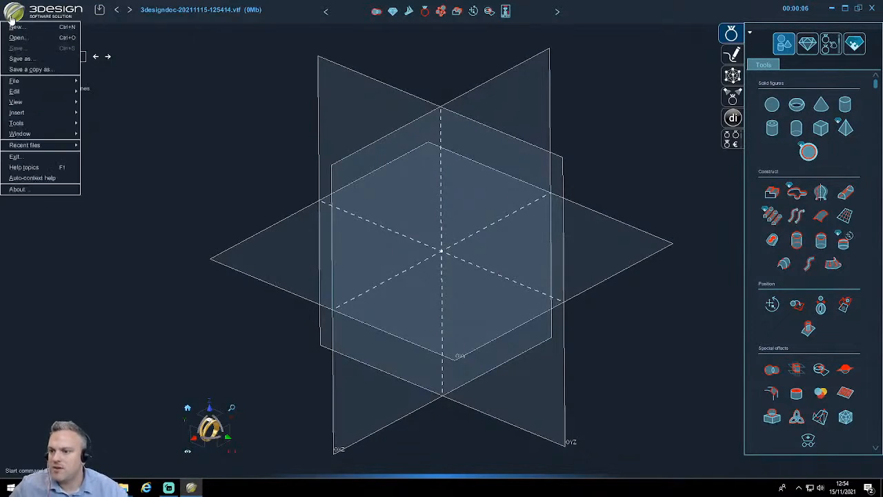
{"action": "mouse_move", "coordinate": [16, 124]}
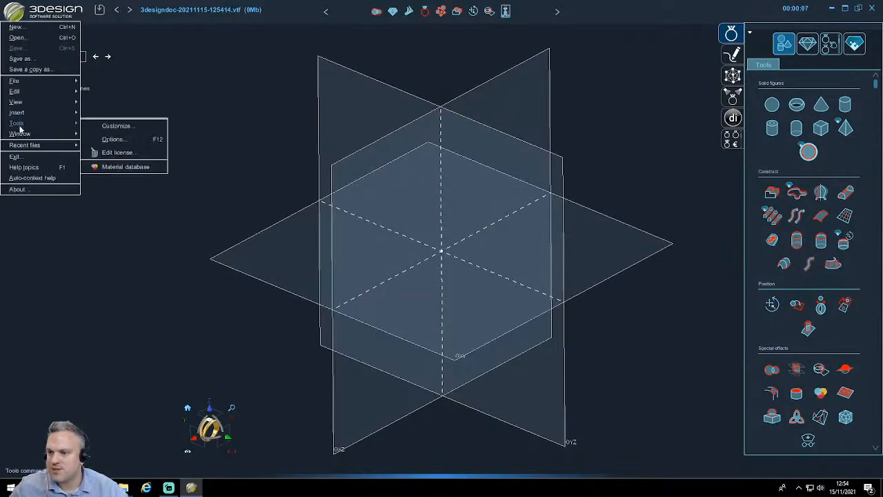
{"action": "left_click", "coordinate": [100, 138]}
{"action": "left_click", "coordinate": [296, 134]}
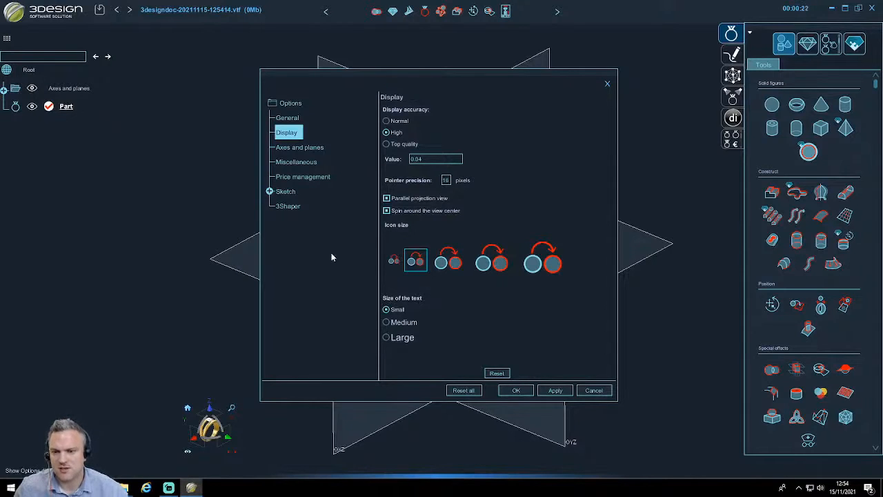
{"action": "left_click", "coordinate": [270, 191]}
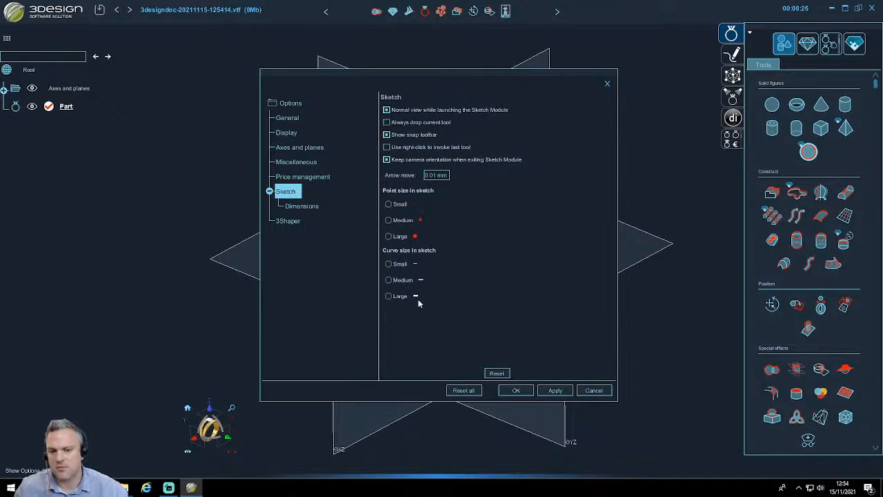
{"action": "left_click", "coordinate": [287, 222]}
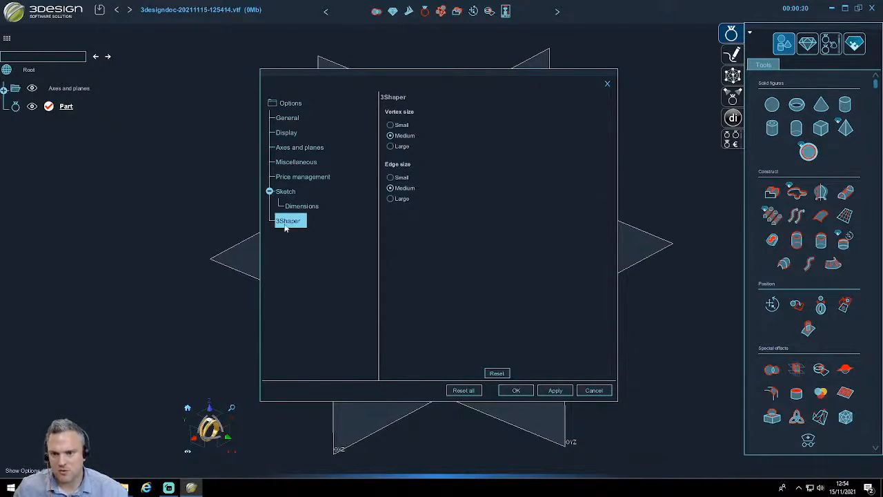
- View the Price management options in a widened options window, and close it without applying changes
{"action": "left_click", "coordinate": [287, 178]}
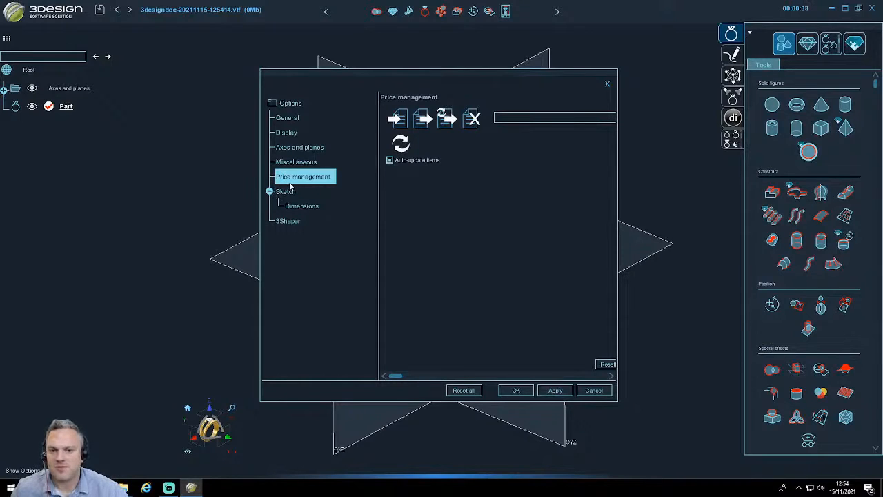
{"action": "left_click_drag", "start_coordinate": [617, 239], "coordinate": [724, 247]}
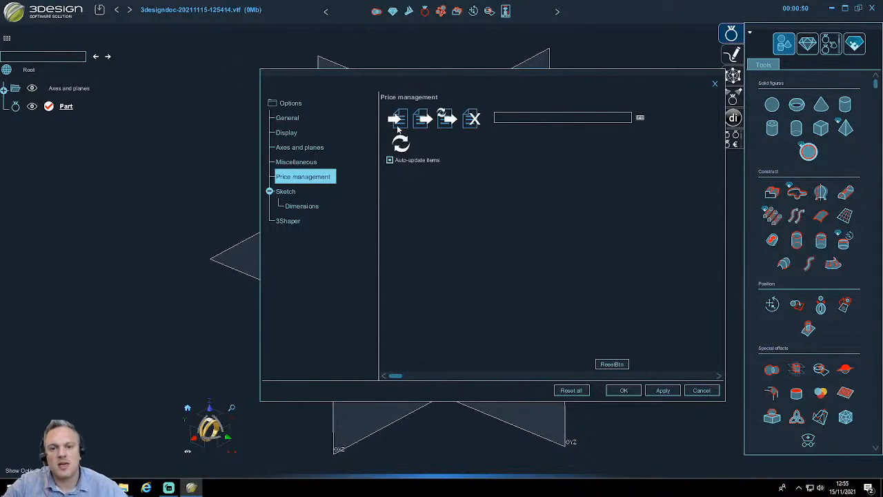
{"action": "left_click", "coordinate": [702, 391]}
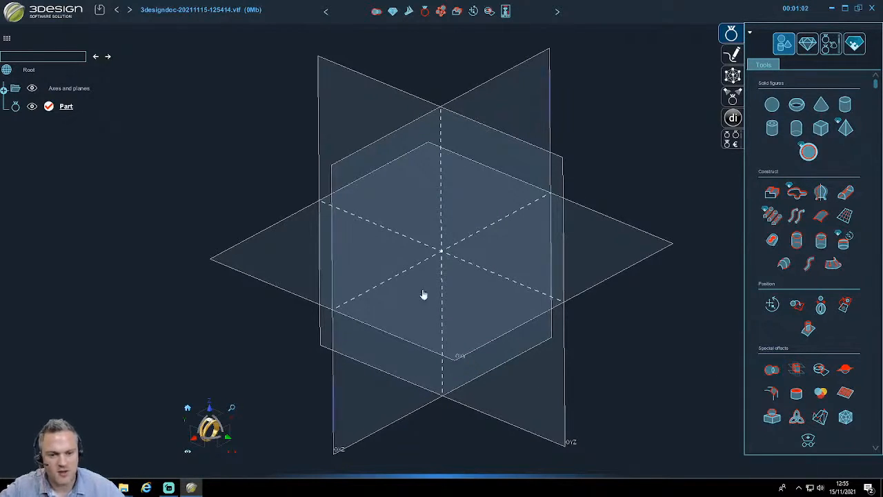
- Open the symbols library, glance at the parametric symbols, and browse the contents of the main symbols folder
{"action": "left_click", "coordinate": [412, 472]}
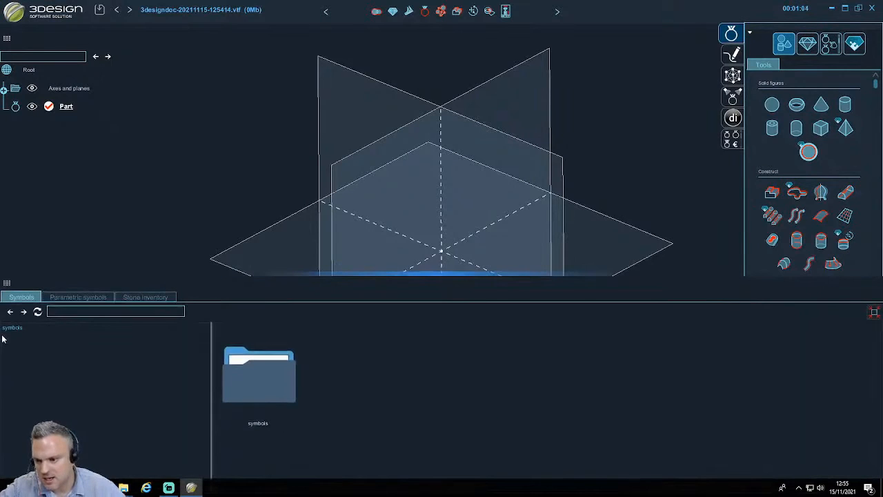
{"action": "left_click", "coordinate": [78, 297]}
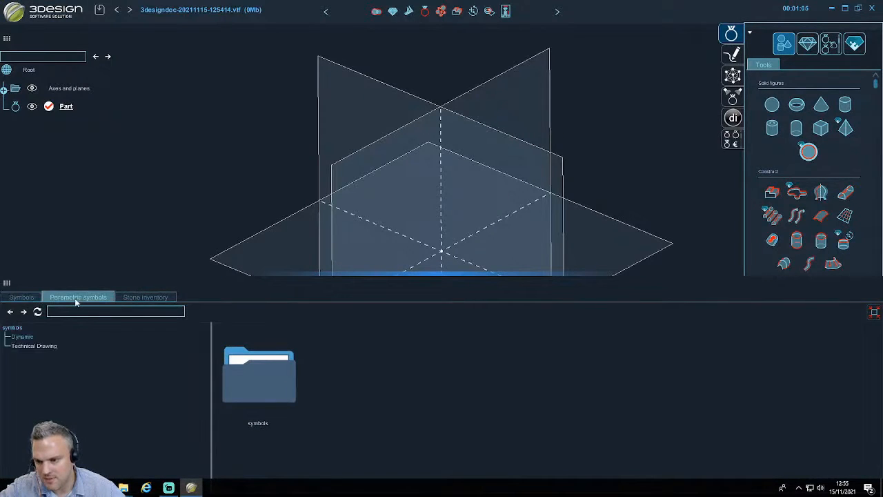
{"action": "left_click", "coordinate": [22, 297]}
{"action": "double_click", "coordinate": [251, 382]}
{"action": "scroll", "coordinate": [403, 388], "scroll_direction": "down", "scroll_amount": 3}
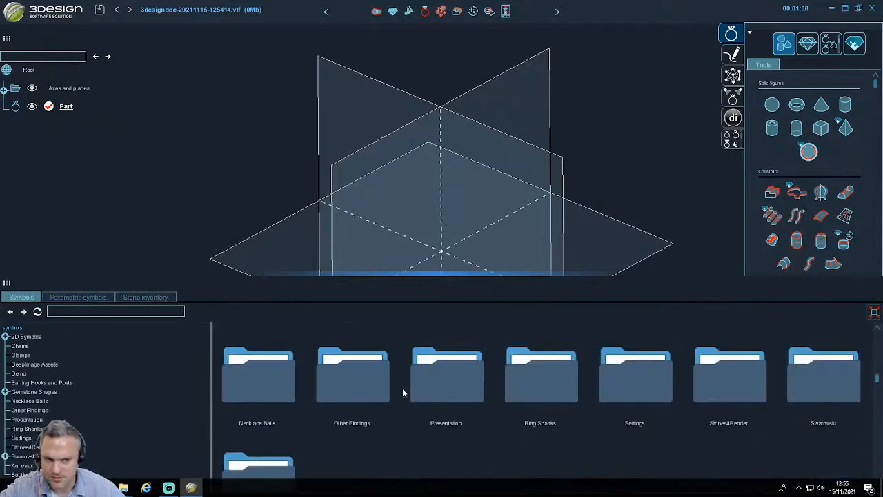
- Review the Miscellaneous program options without changing them, and close the symbols library
{"action": "left_click", "coordinate": [12, 12]}
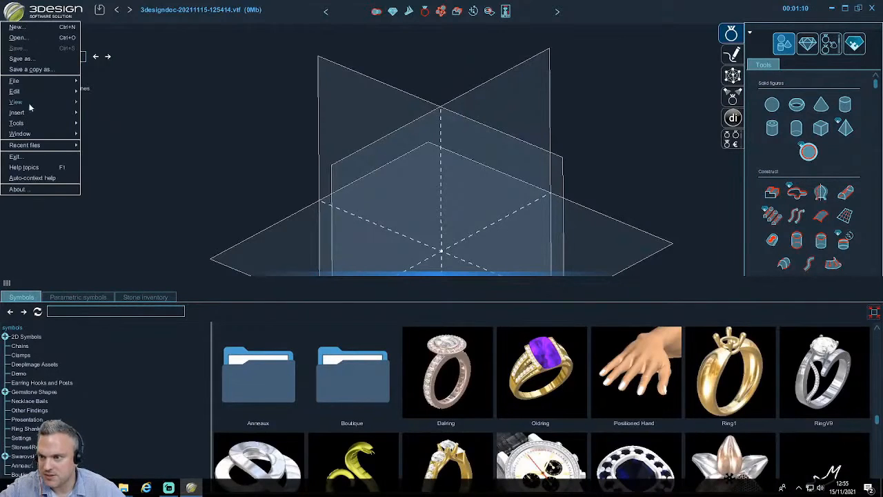
{"action": "mouse_move", "coordinate": [16, 122]}
{"action": "left_click", "coordinate": [110, 139]}
{"action": "left_click", "coordinate": [297, 161]}
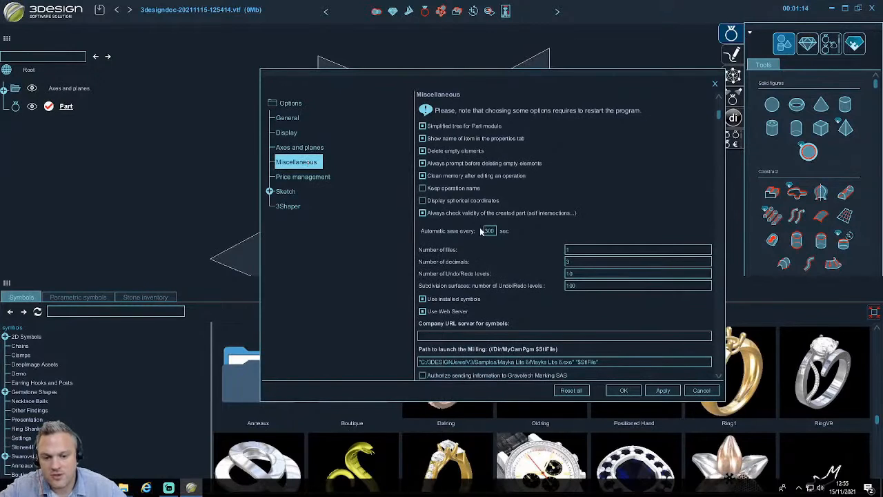
{"action": "scroll", "coordinate": [471, 210], "scroll_direction": "down", "scroll_amount": 1}
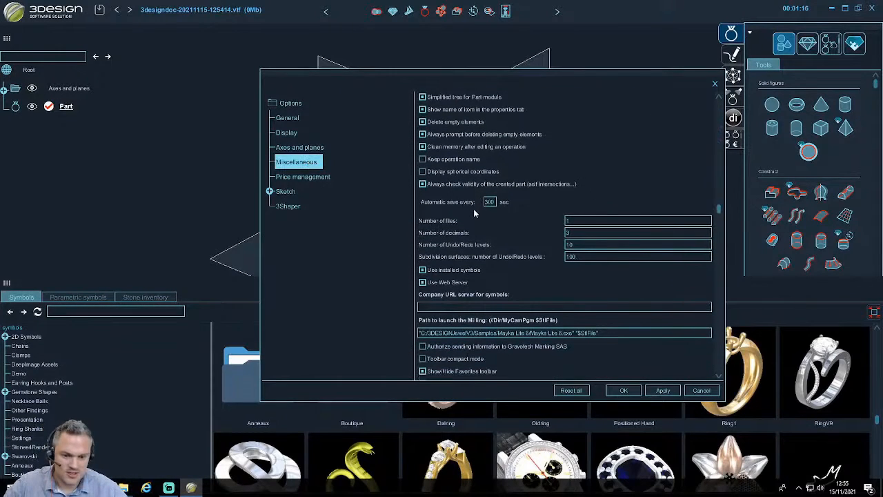
{"action": "scroll", "coordinate": [473, 209], "scroll_direction": "down", "scroll_amount": 1}
{"action": "left_click", "coordinate": [700, 391]}
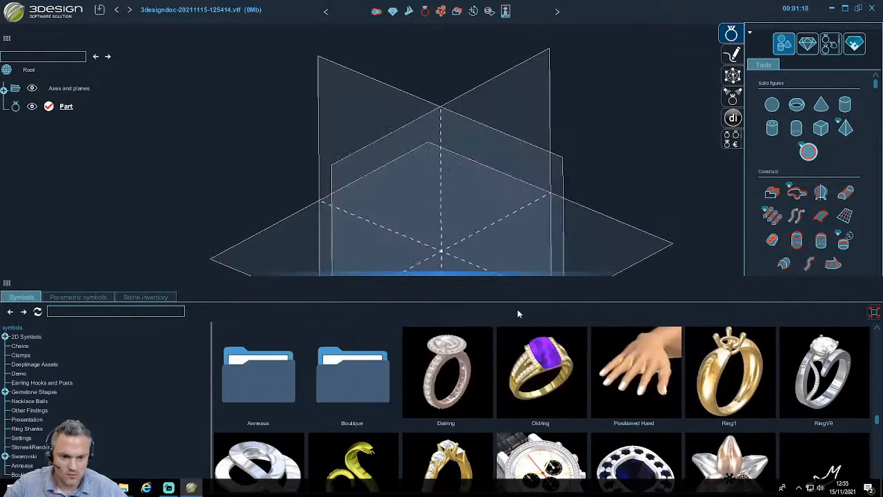
{"action": "left_click_drag", "start_coordinate": [489, 271], "coordinate": [489, 255]}
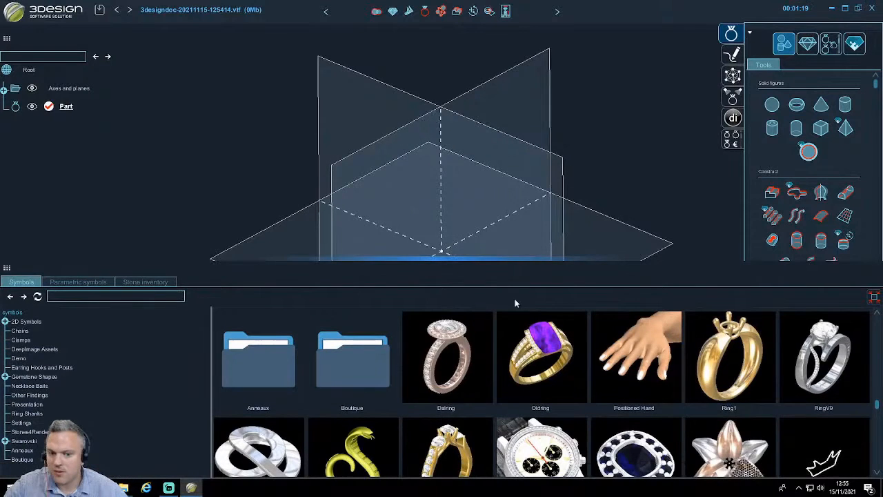
{"action": "left_click", "coordinate": [469, 260]}
- Open the toucan model file Toucan_2-20210528-111203.vtf from the file explorer
{"action": "mouse_move", "coordinate": [124, 487]}
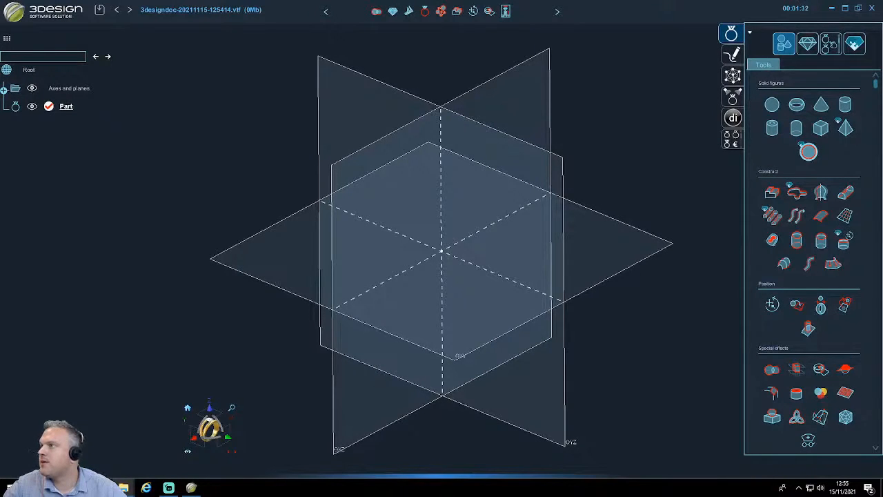
{"action": "left_click_drag", "start_coordinate": [845, 127], "coordinate": [494, 293]}
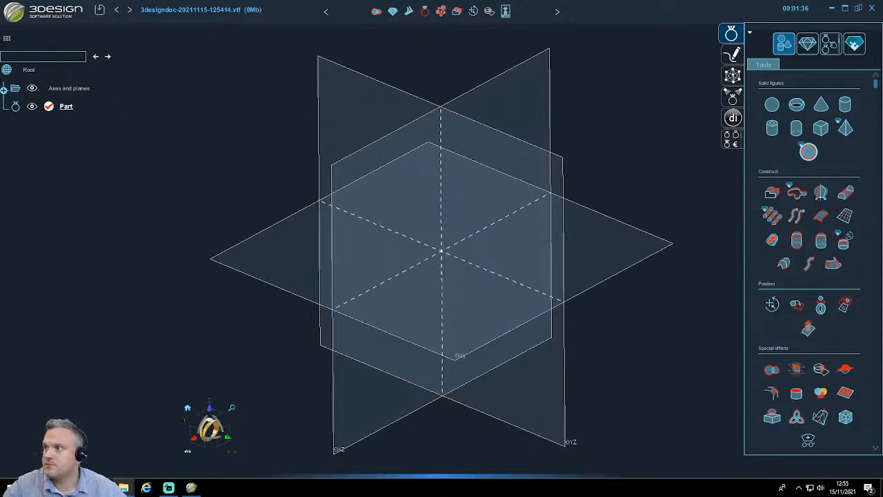
{"action": "left_click_drag", "start_coordinate": [650, 39], "coordinate": [508, 287]}
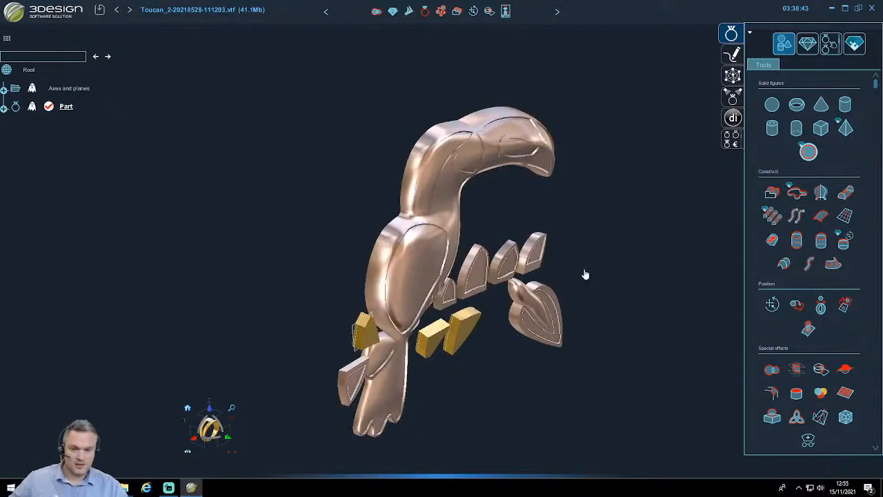
- Delete three of the small pink gold extruded pieces below the toucan's body, keeping their outline curves
{"action": "middle_click_drag", "start_coordinate": [585, 275], "coordinate": [479, 274]}
{"action": "scroll", "coordinate": [495, 288], "scroll_direction": "up", "scroll_amount": 4}
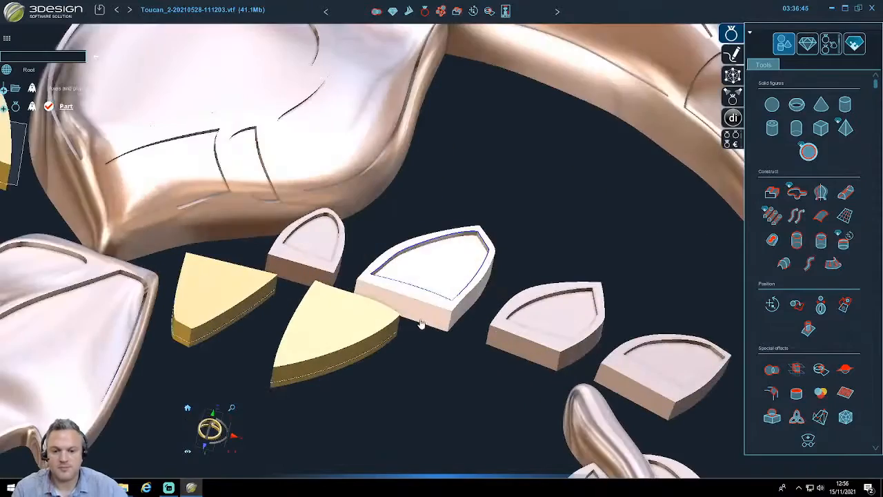
{"action": "left_click", "coordinate": [420, 322]}
{"action": "key", "text": "Delete"}
{"action": "middle_click_drag", "start_coordinate": [522, 318], "coordinate": [449, 320]}
{"action": "left_click", "coordinate": [450, 320]}
{"action": "key", "text": "Delete"}
{"action": "middle_click_drag", "start_coordinate": [497, 344], "coordinate": [463, 327]}
{"action": "left_click", "coordinate": [475, 310]}
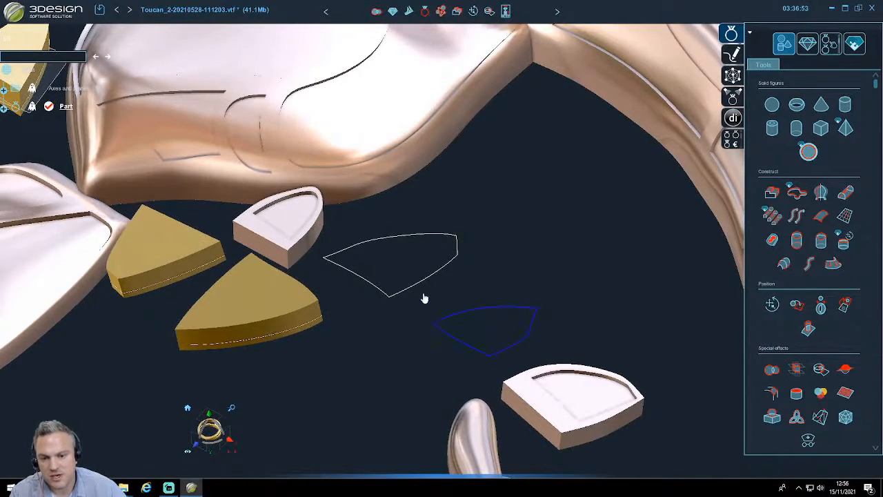
{"action": "left_click", "coordinate": [275, 245]}
{"action": "key", "text": "Delete"}
{"action": "scroll", "coordinate": [279, 247], "scroll_direction": "down", "scroll_amount": 4}
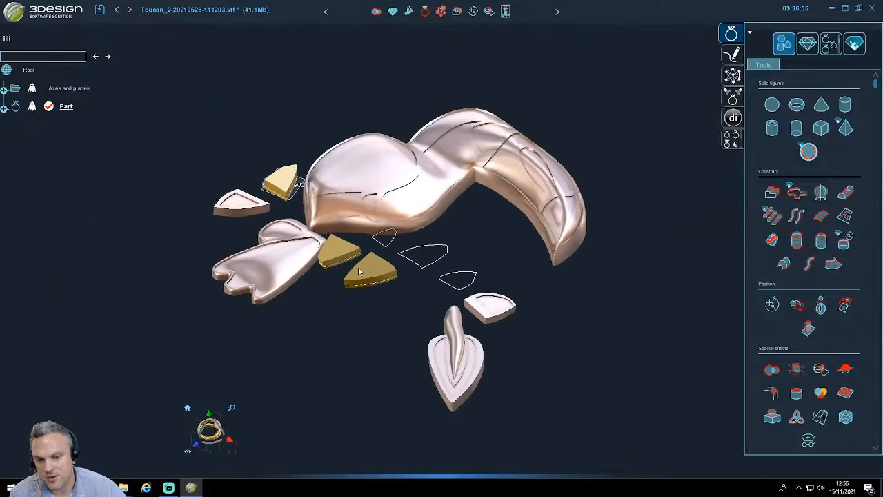
- Extrude the outline curve next to the remaining pink gold piece by 0.8 mm symmetrically on both sides, in Pink gold 18K
{"action": "scroll", "coordinate": [317, 254], "scroll_direction": "up", "scroll_amount": 4}
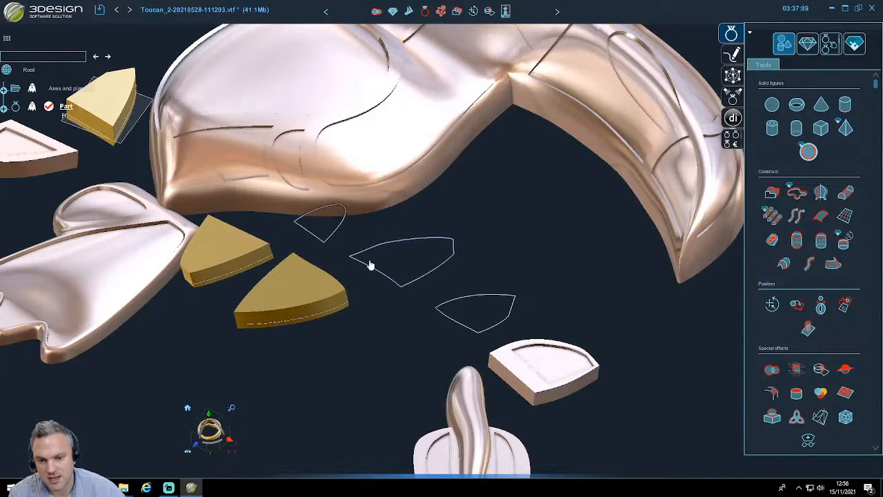
{"action": "left_click", "coordinate": [440, 309]}
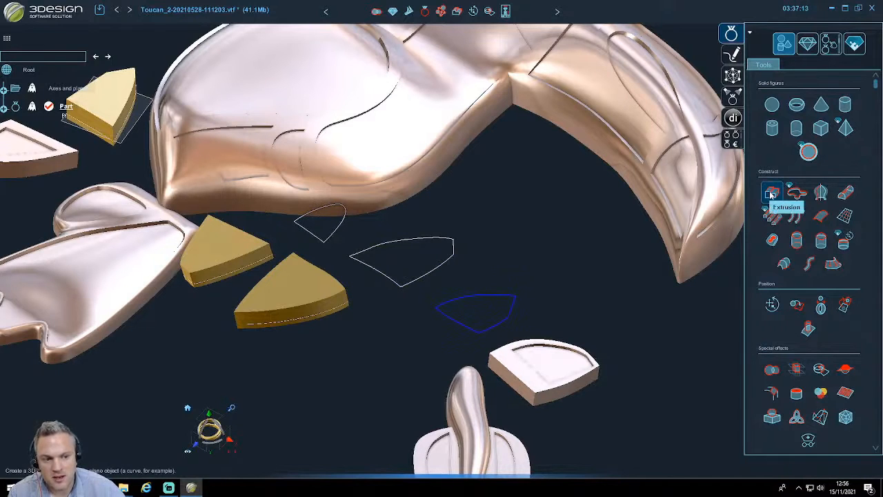
{"action": "left_click", "coordinate": [771, 195]}
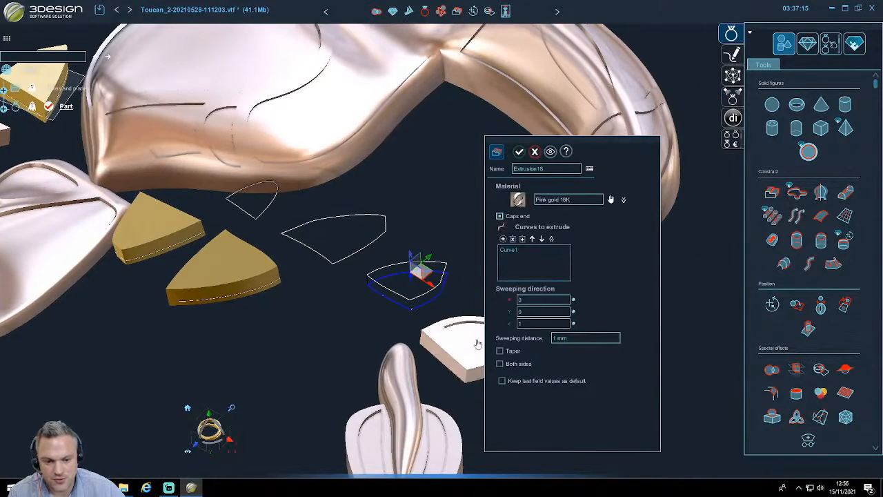
{"action": "left_click", "coordinate": [560, 337]}
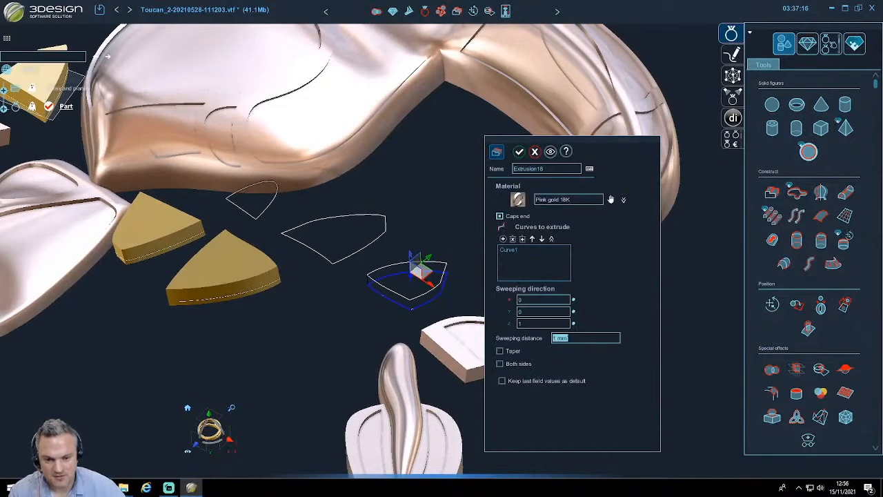
{"action": "left_click", "coordinate": [499, 364]}
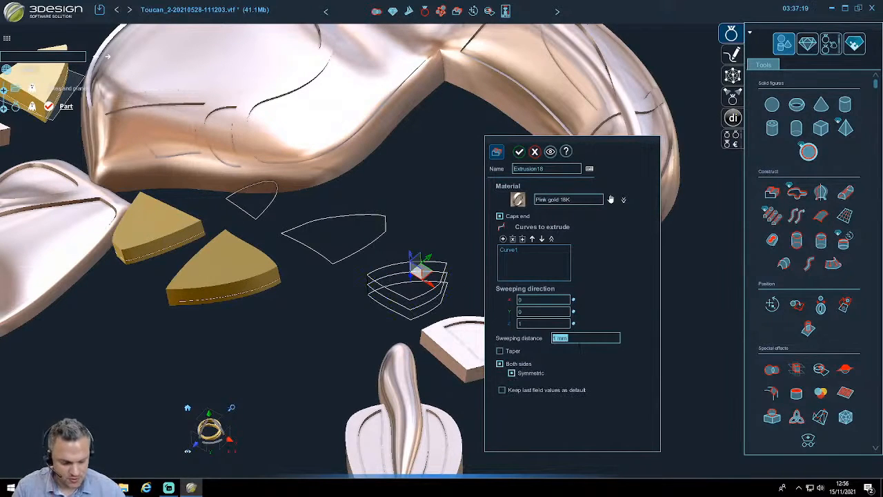
{"action": "type", "text": "0.8"}
{"action": "key", "text": "Return"}
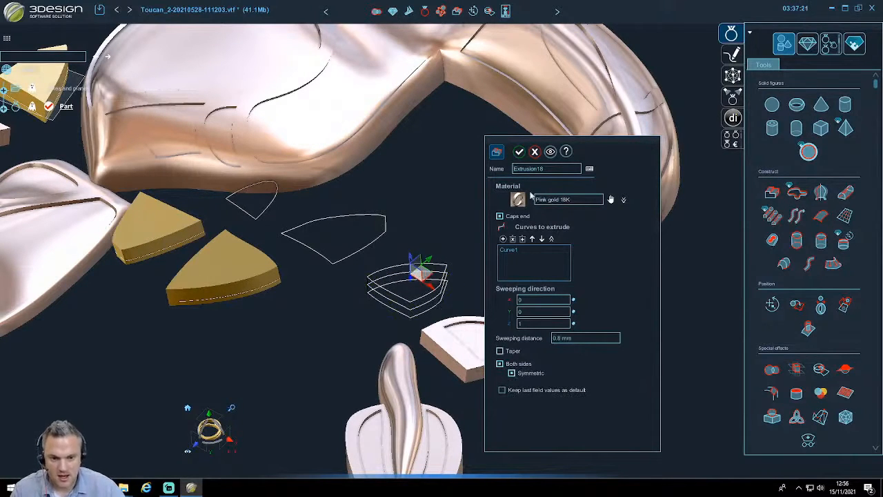
{"action": "left_click", "coordinate": [519, 152]}
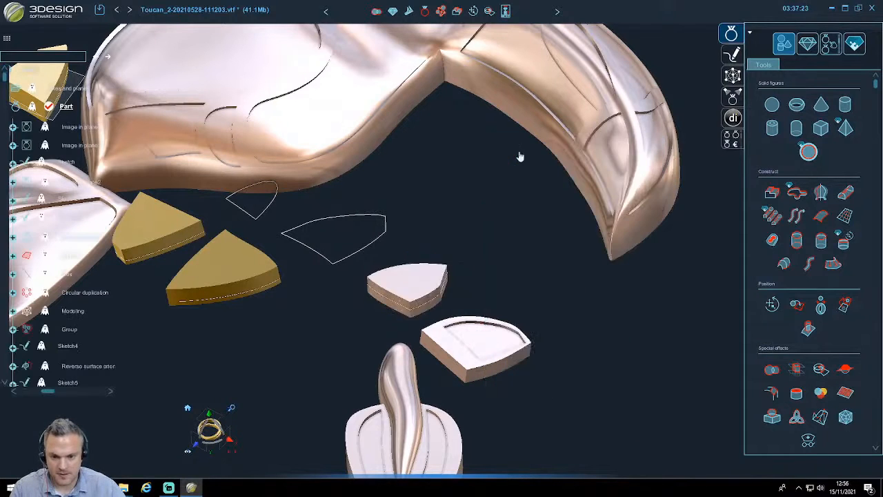
- Edit the 0.8 mm pink gold extrusion to sweep on one side only, with its direction reversed to Z -1
{"action": "left_click", "coordinate": [427, 281]}
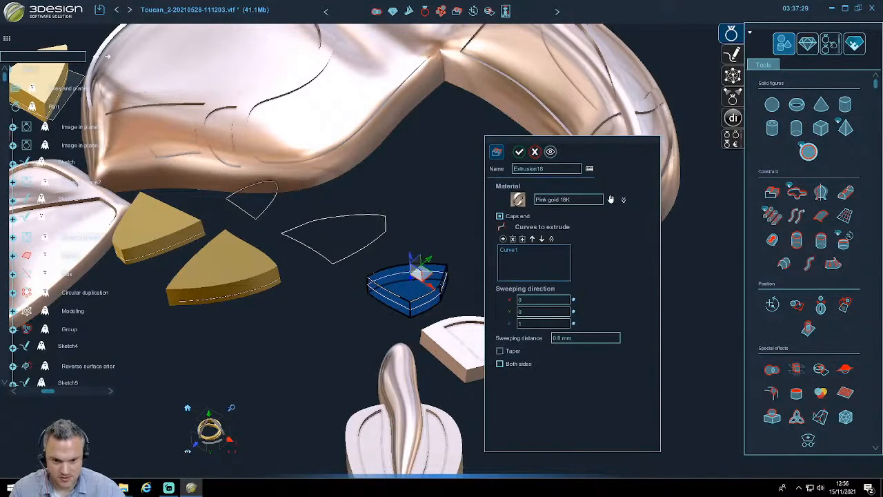
{"action": "left_click", "coordinate": [573, 322]}
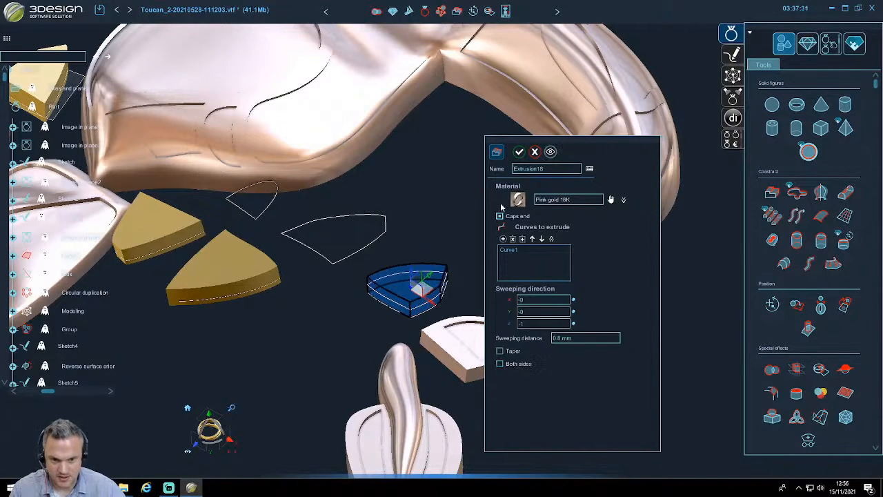
{"action": "left_click", "coordinate": [520, 152]}
{"action": "middle_click_drag", "start_coordinate": [404, 299], "coordinate": [464, 274]}
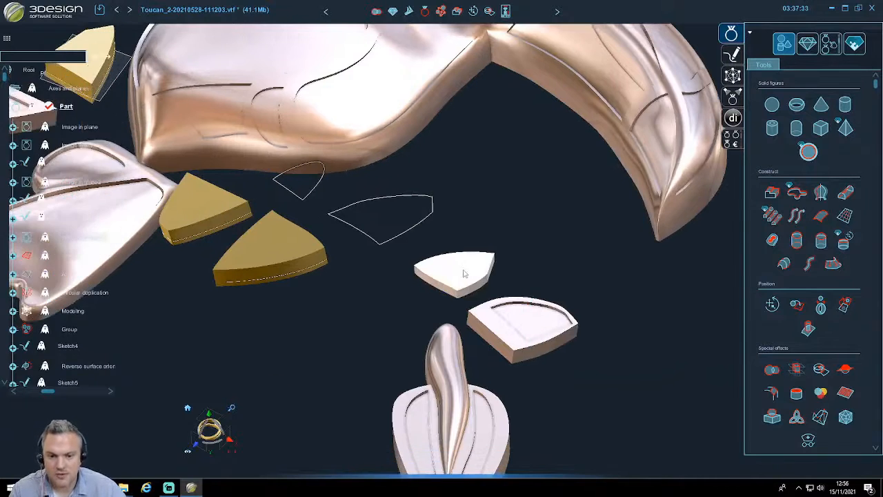
{"action": "scroll", "coordinate": [464, 274], "scroll_direction": "up", "scroll_amount": 4}
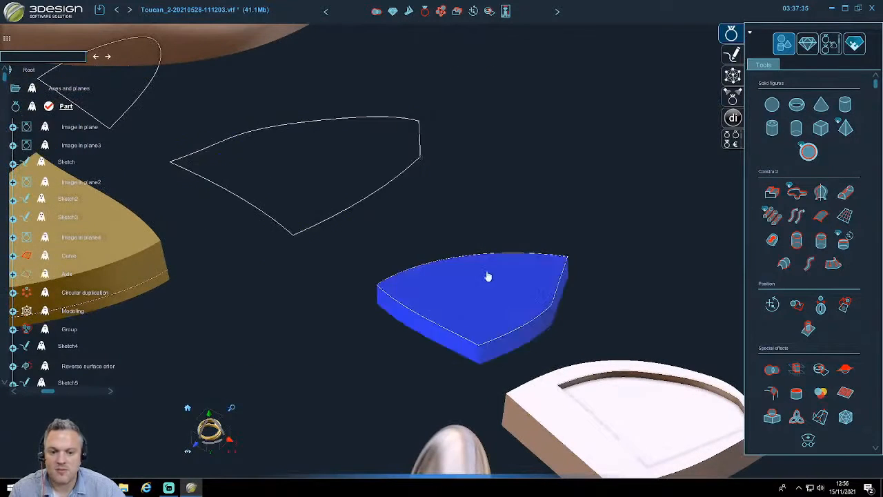
- Repeat the last edited Extrusion on the larger outline curve beside that piece, with a sweeping distance of 1.2 mm
{"action": "left_click", "coordinate": [370, 193]}
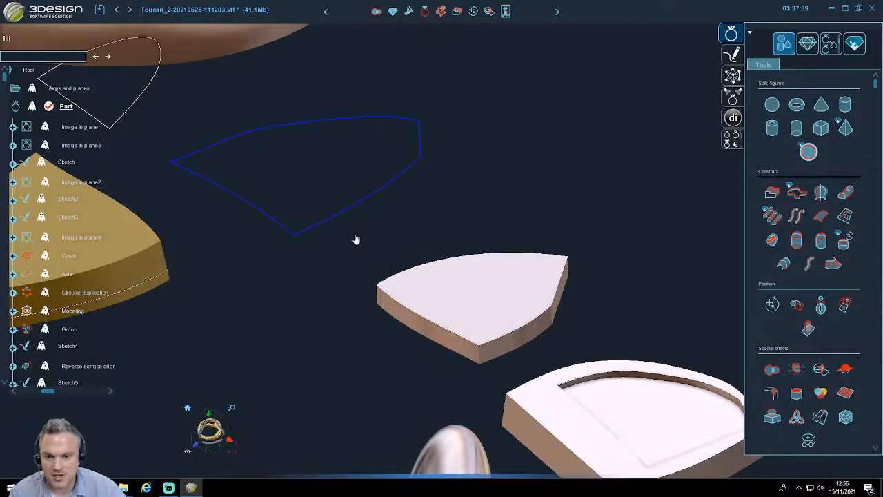
{"action": "right_click", "coordinate": [340, 221]}
{"action": "mouse_move", "coordinate": [406, 373]}
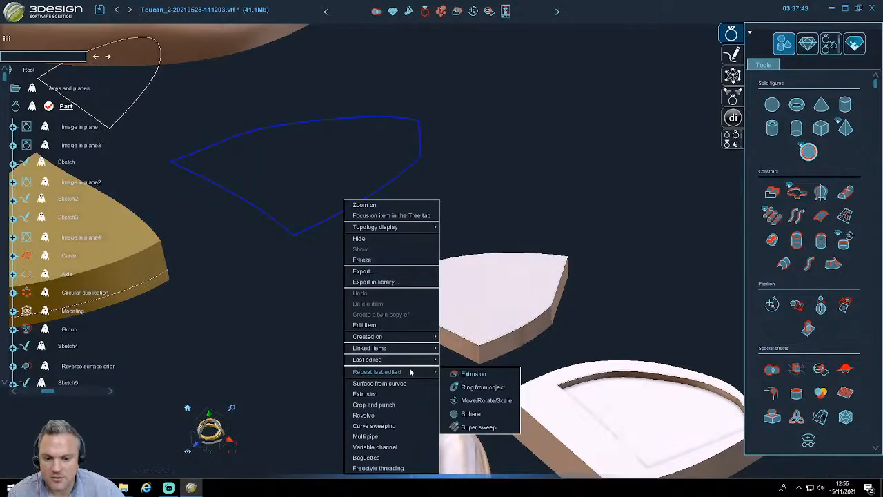
{"action": "left_click", "coordinate": [475, 374]}
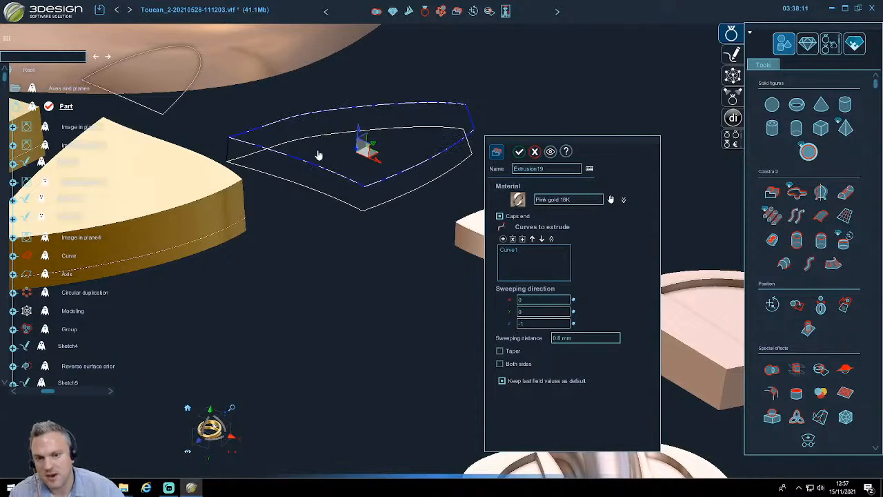
{"action": "left_click", "coordinate": [562, 337]}
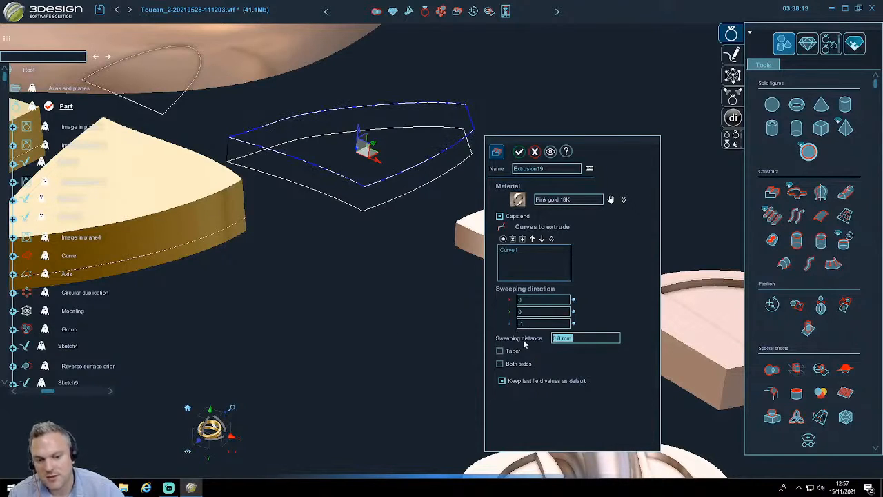
{"action": "type", "text": "1.2"}
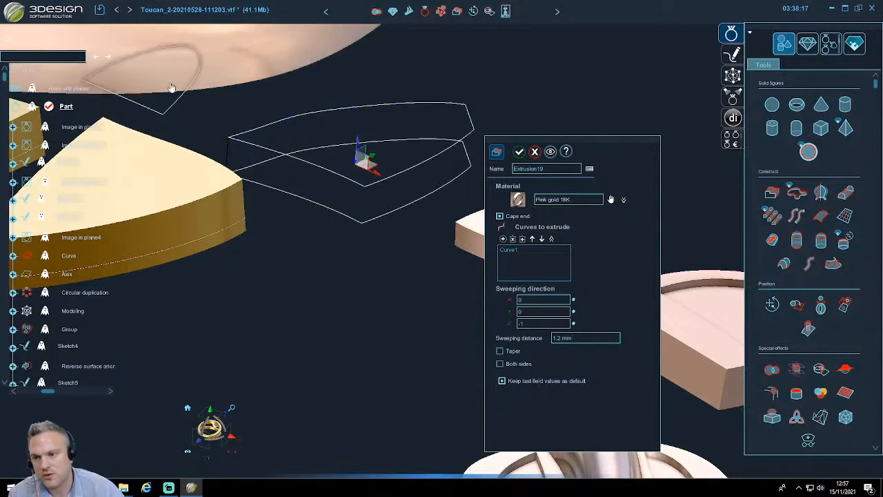
{"action": "left_click", "coordinate": [519, 152]}
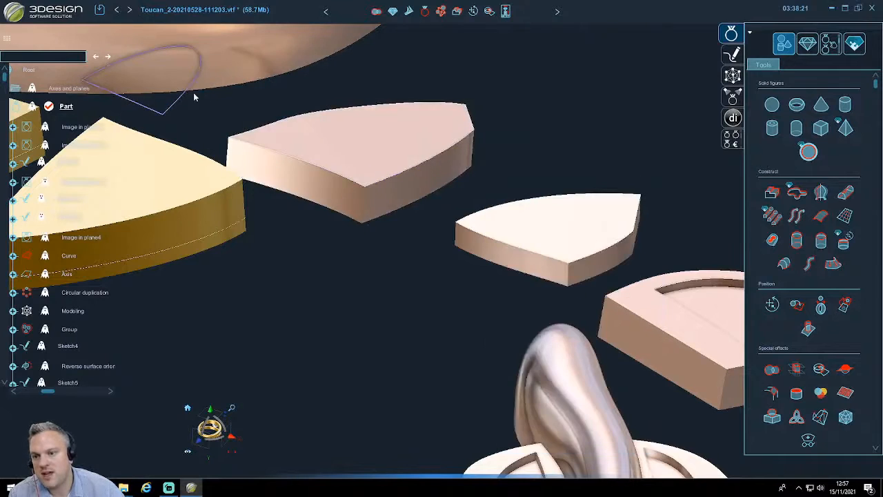
- Select the small outline curve at the lower edge of the toucan's body and show its repeatable last edited commands
{"action": "middle_click_drag", "start_coordinate": [191, 91], "coordinate": [503, 214]}
{"action": "right_click", "coordinate": [501, 200]}
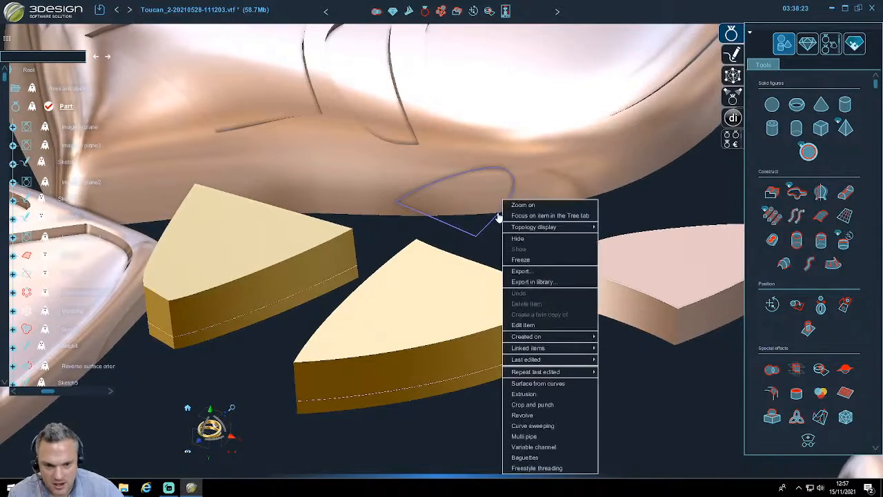
{"action": "mouse_move", "coordinate": [554, 374]}
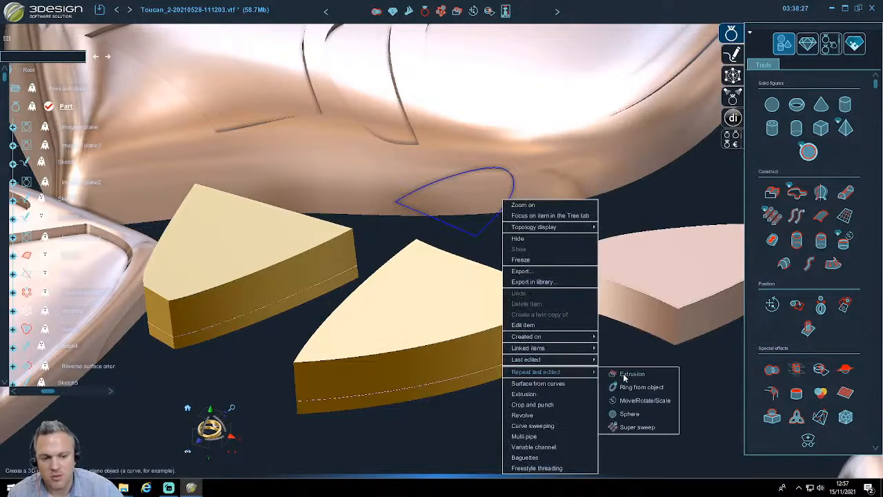
{"action": "left_click", "coordinate": [17, 11]}
{"action": "mouse_move", "coordinate": [48, 122]}
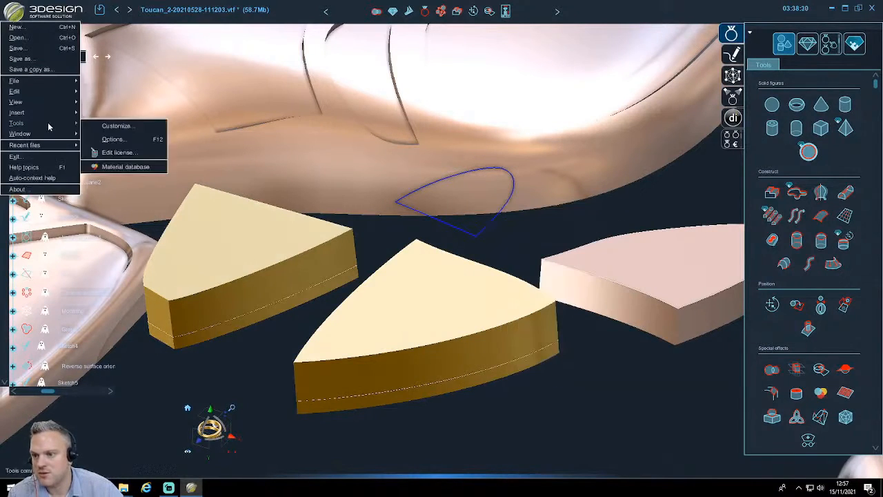
{"action": "left_click", "coordinate": [113, 126]}
{"action": "left_click", "coordinate": [15, 11]}
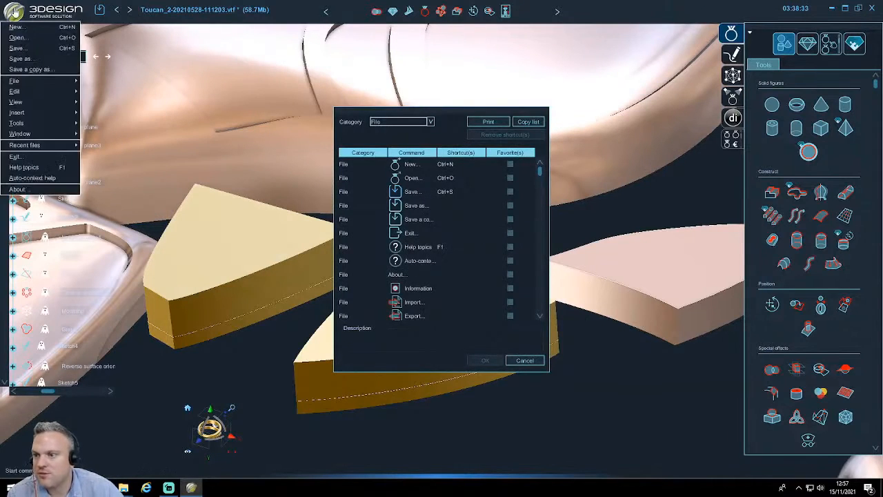
{"action": "mouse_move", "coordinate": [13, 83]}
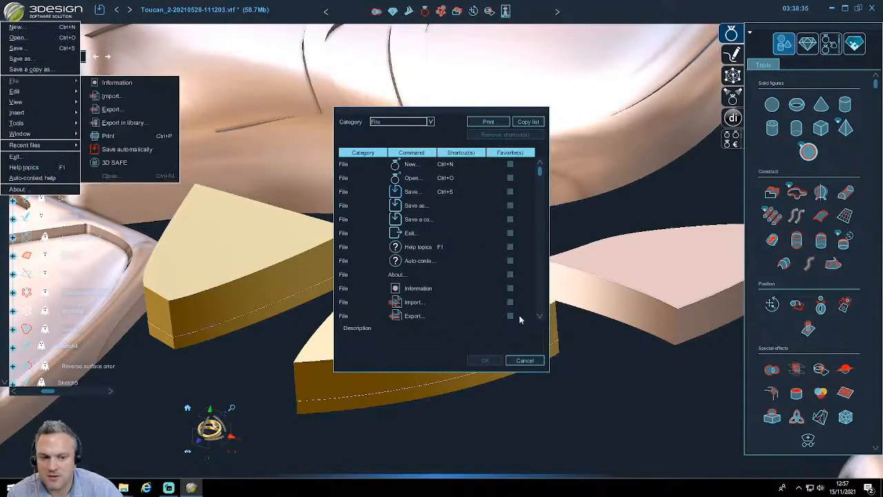
{"action": "left_click", "coordinate": [524, 360]}
{"action": "left_click", "coordinate": [524, 361]}
- Customize the Edit category's commands by assigning the shortcut Ctrl+R to Repeat last edited
{"action": "left_click", "coordinate": [16, 11]}
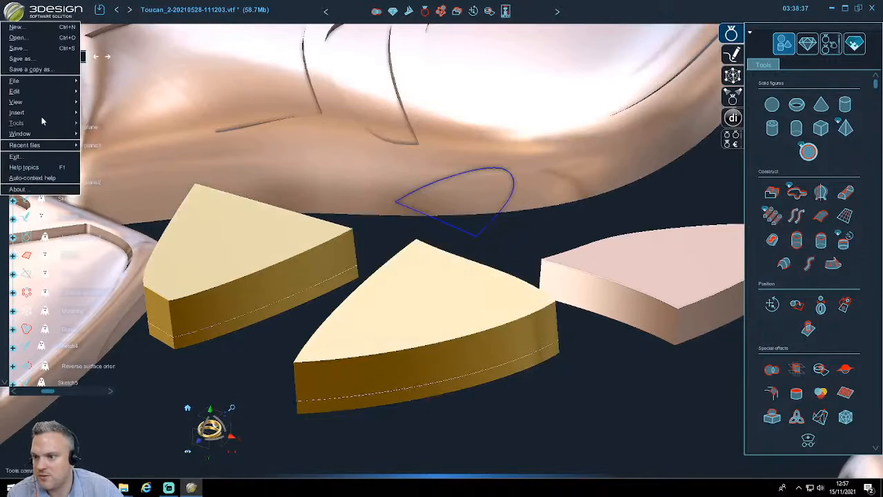
{"action": "mouse_move", "coordinate": [36, 82]}
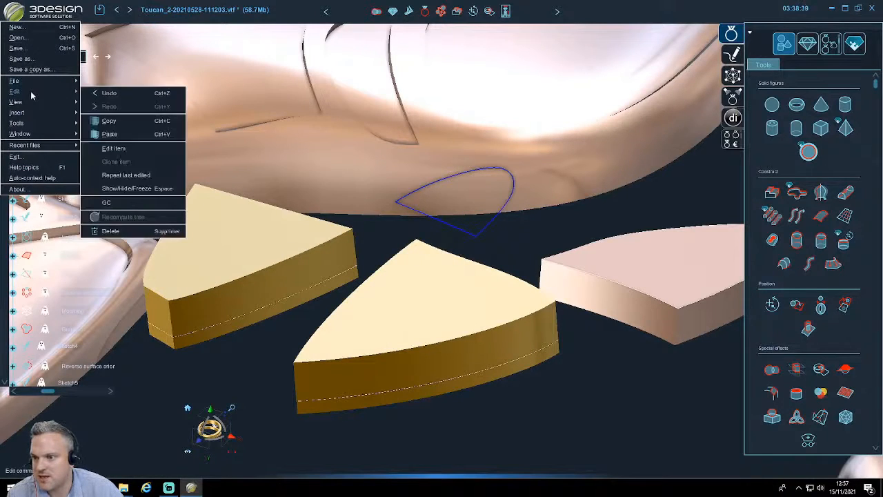
{"action": "mouse_move", "coordinate": [31, 112]}
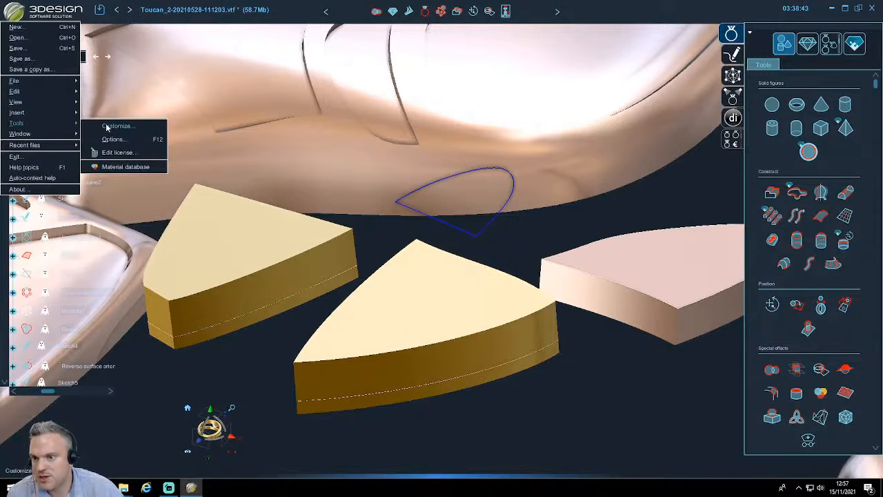
{"action": "left_click", "coordinate": [107, 127]}
{"action": "scroll", "coordinate": [436, 258], "scroll_direction": "down", "scroll_amount": 5}
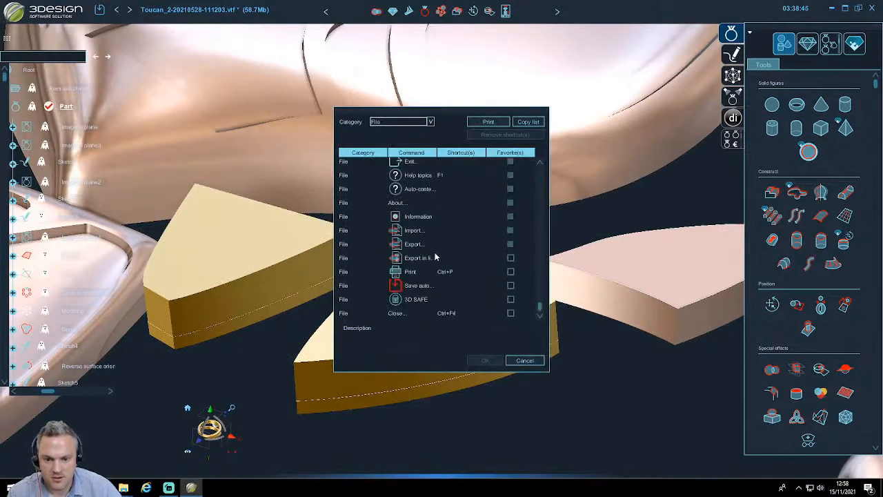
{"action": "scroll", "coordinate": [435, 257], "scroll_direction": "up", "scroll_amount": 5}
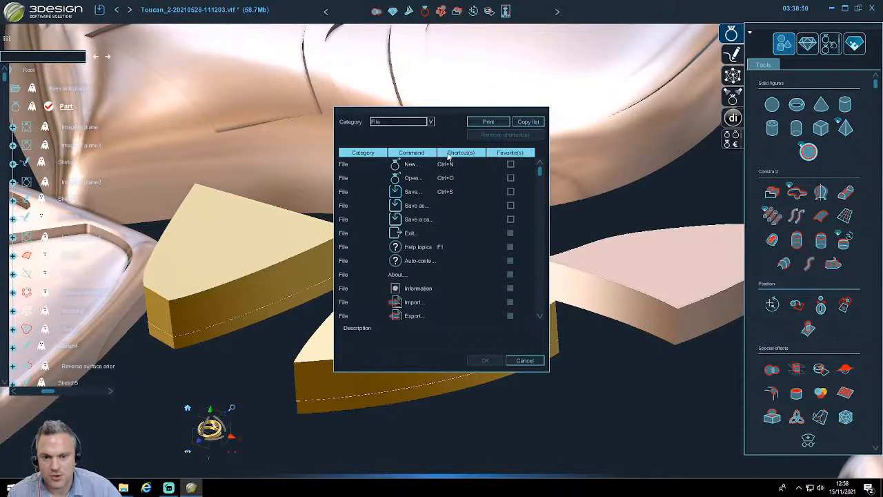
{"action": "left_click", "coordinate": [430, 122]}
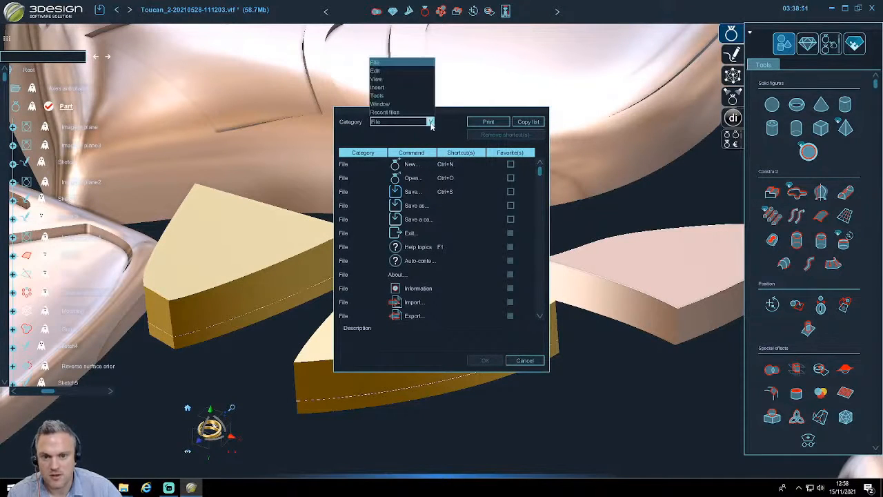
{"action": "left_click", "coordinate": [378, 71]}
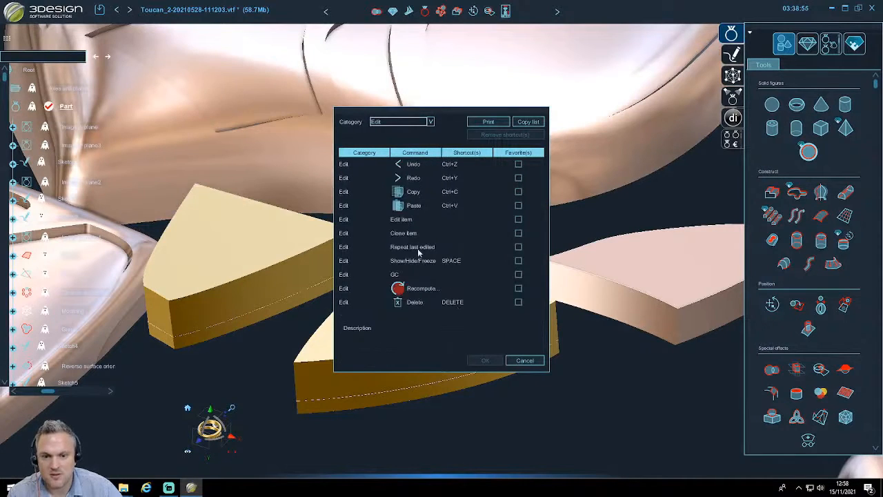
{"action": "double_click", "coordinate": [452, 246]}
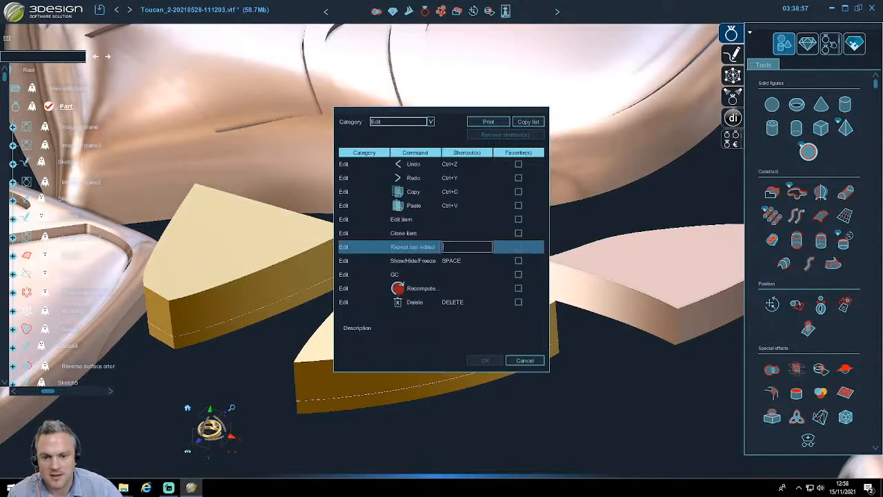
{"action": "key", "text": "ctrl+r"}
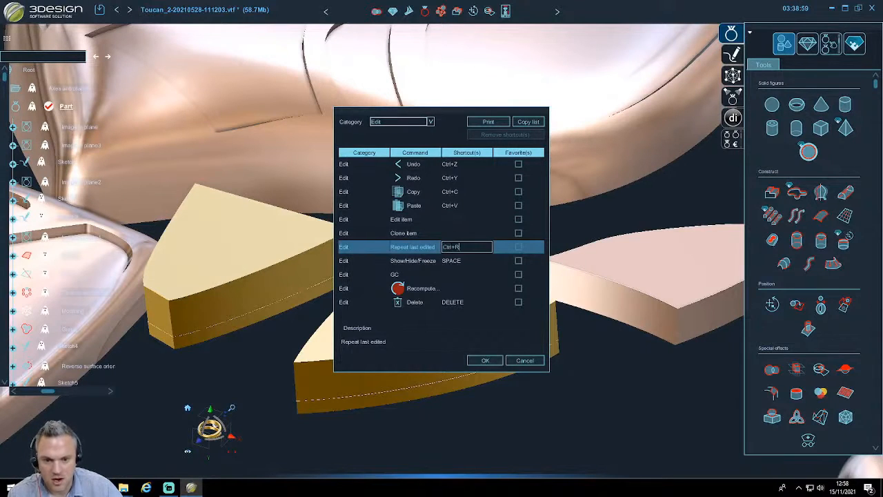
{"action": "left_click", "coordinate": [485, 360]}
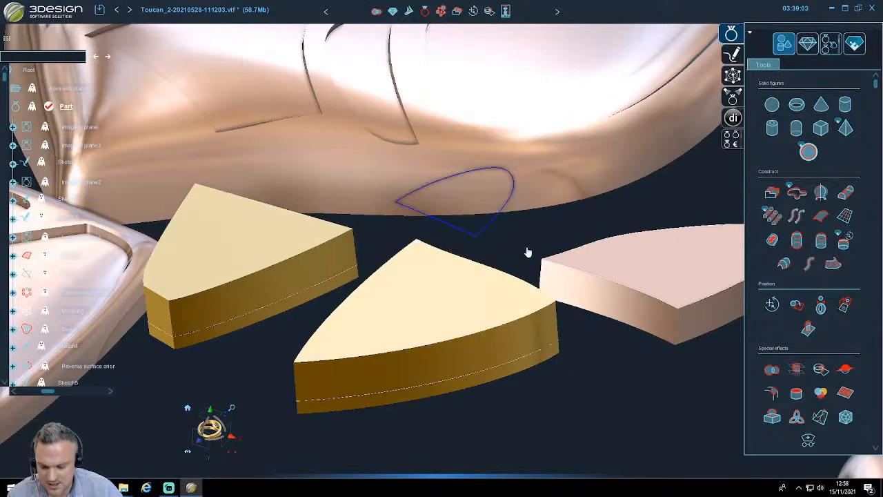
- Extrude the selected small outline curve by repeating the last extrusion with its 1.2 mm distance and Pink gold 18K material
{"action": "key", "text": "ctrl+r"}
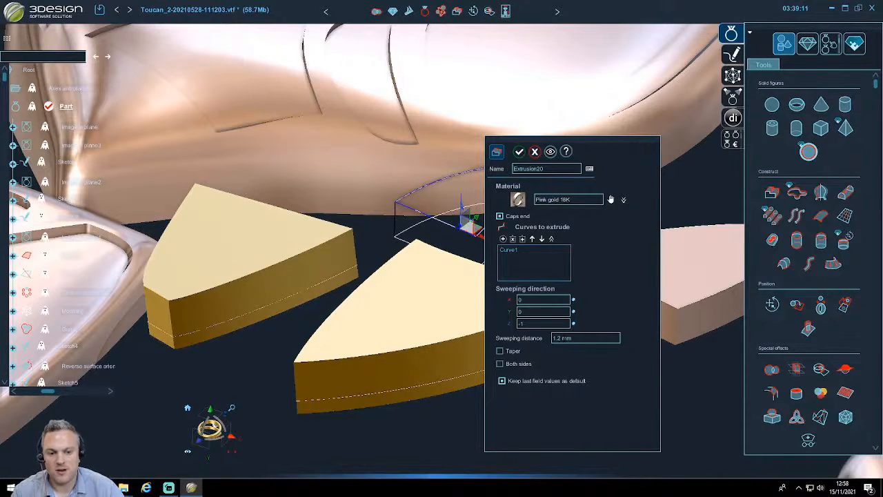
{"action": "key", "text": "Return"}
{"action": "middle_click_drag", "start_coordinate": [597, 333], "coordinate": [343, 313]}
{"action": "scroll", "coordinate": [343, 301], "scroll_direction": "down", "scroll_amount": 3}
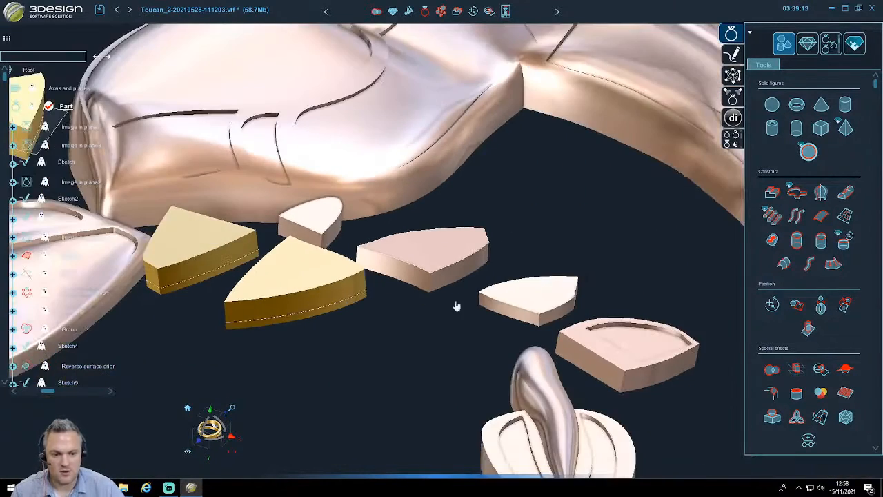
- Start Extract borders on the 0.8 mm pink gold extruded piece, using border curves with an offset distance of 0.1 mm
{"action": "left_click", "coordinate": [527, 293]}
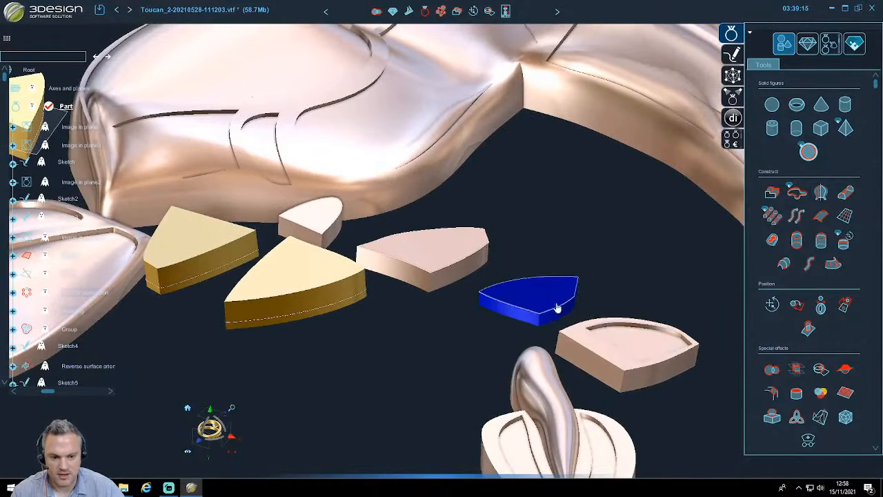
{"action": "scroll", "coordinate": [820, 369], "scroll_direction": "down", "scroll_amount": 2}
{"action": "scroll", "coordinate": [821, 306], "scroll_direction": "down", "scroll_amount": 1}
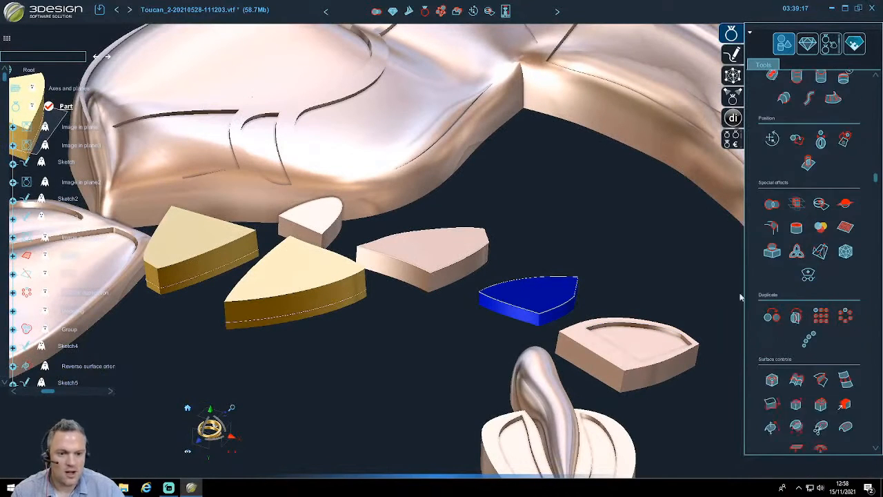
{"action": "scroll", "coordinate": [848, 331], "scroll_direction": "down", "scroll_amount": 3}
{"action": "scroll", "coordinate": [796, 351], "scroll_direction": "down", "scroll_amount": 4}
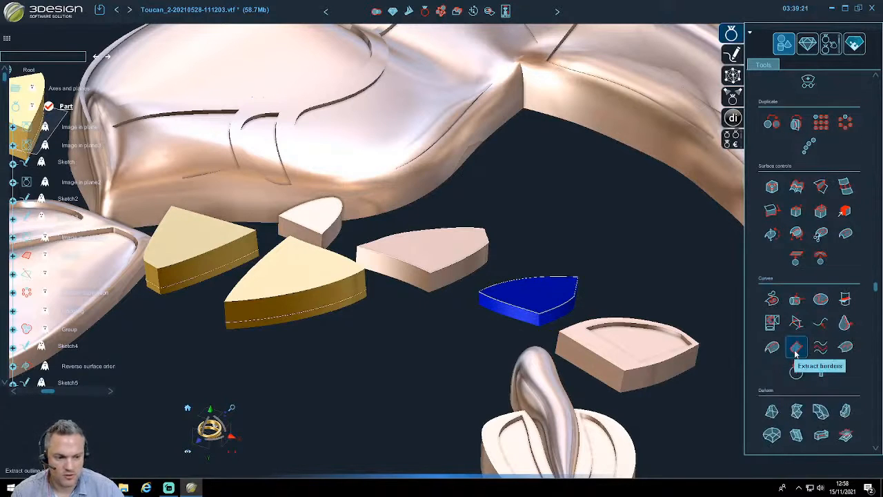
{"action": "left_click", "coordinate": [797, 350]}
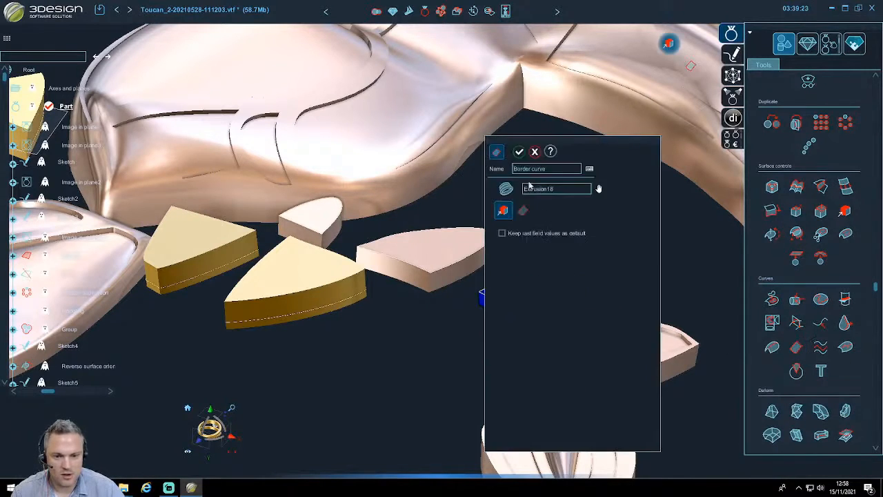
{"action": "left_click_drag", "start_coordinate": [572, 143], "coordinate": [734, 142]}
{"action": "left_click", "coordinate": [687, 206]}
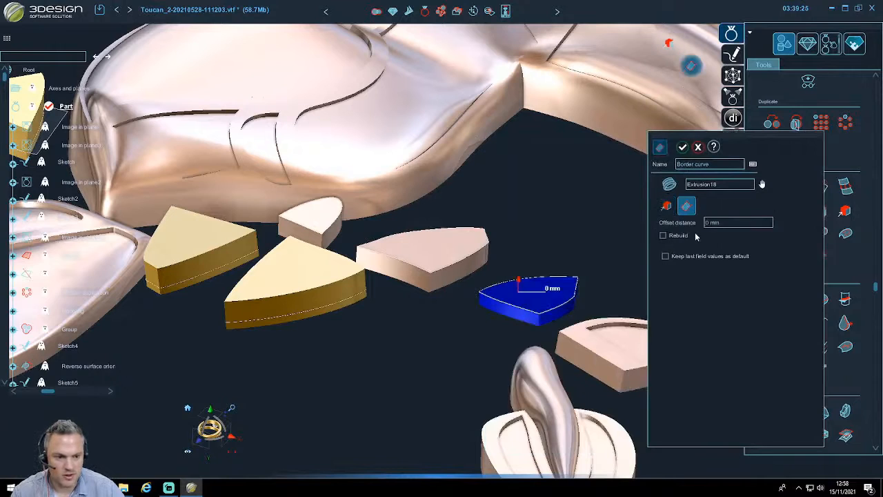
{"action": "type", "text": "0.1"}
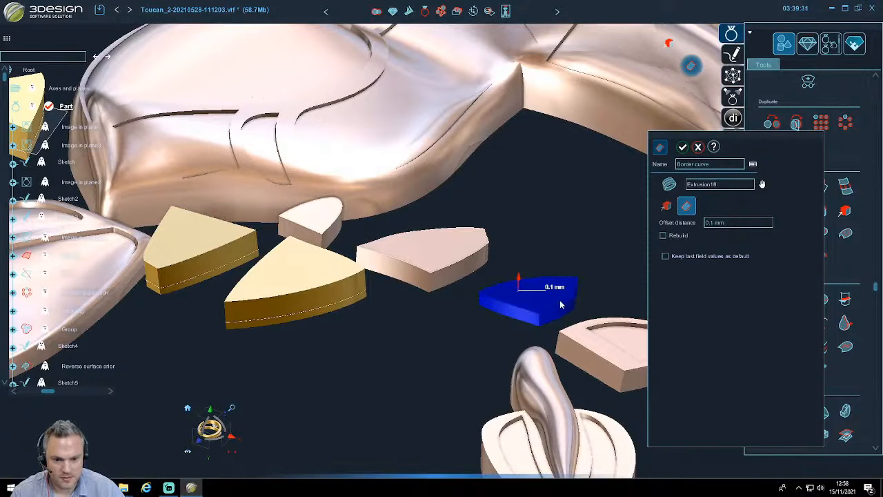
- Extract the top face's border curve on the thinnest pink gold piece with a 0.3 mm offset, keeping the values as default
{"action": "left_click", "coordinate": [666, 205]}
{"action": "left_click", "coordinate": [538, 296]}
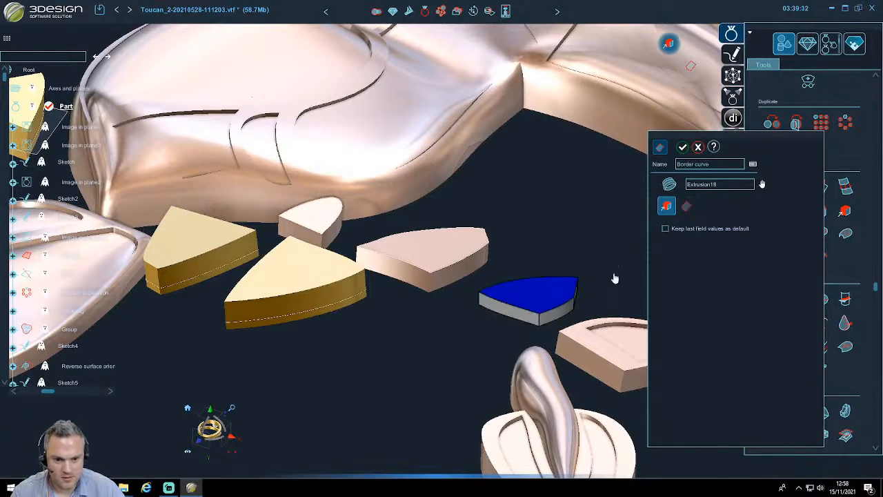
{"action": "left_click", "coordinate": [683, 206]}
{"action": "left_click", "coordinate": [743, 223]}
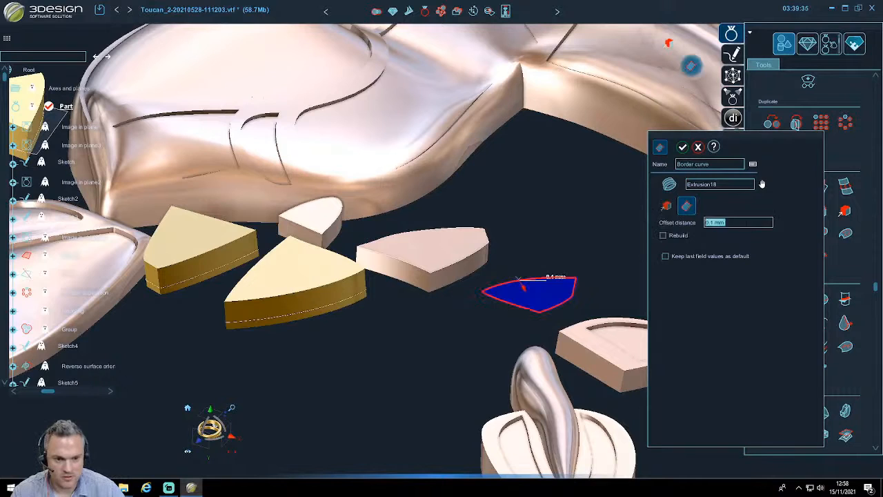
{"action": "scroll", "coordinate": [742, 222], "scroll_direction": "up", "scroll_amount": 2}
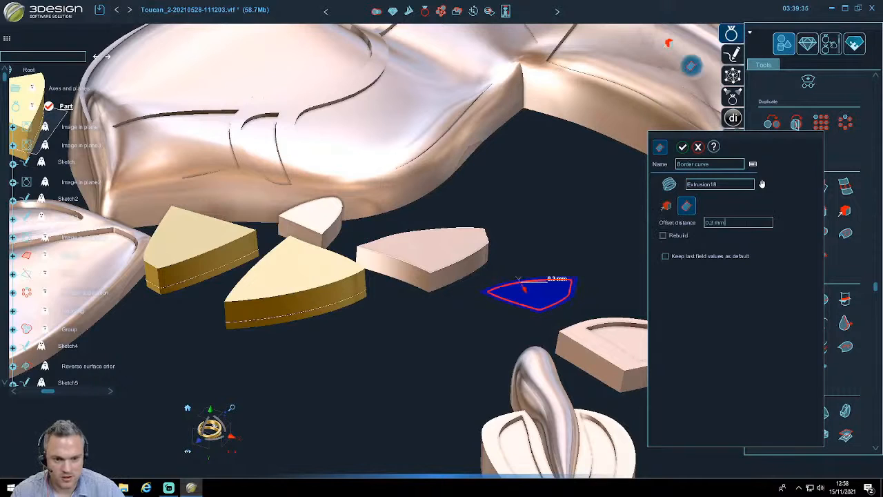
{"action": "left_click", "coordinate": [681, 147]}
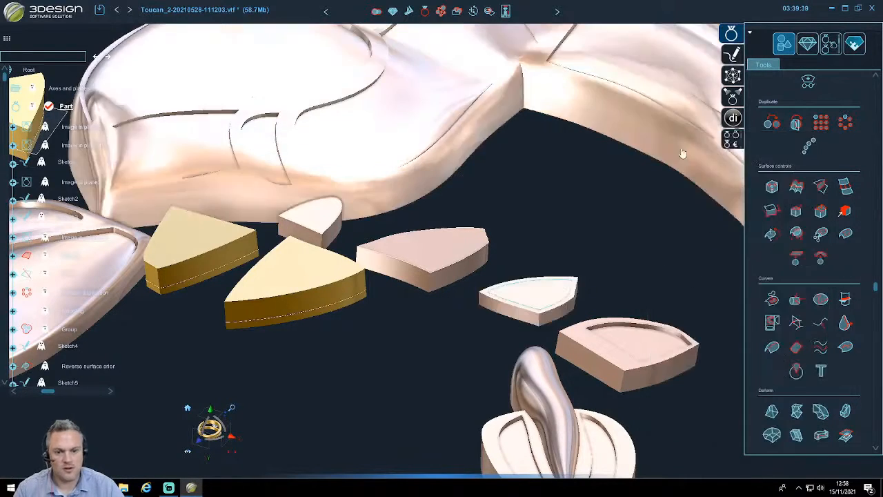
- Repeat Extract borders on the top face of the large pink gold piece beside it with a 0.3 mm offset
{"action": "left_click", "coordinate": [440, 243]}
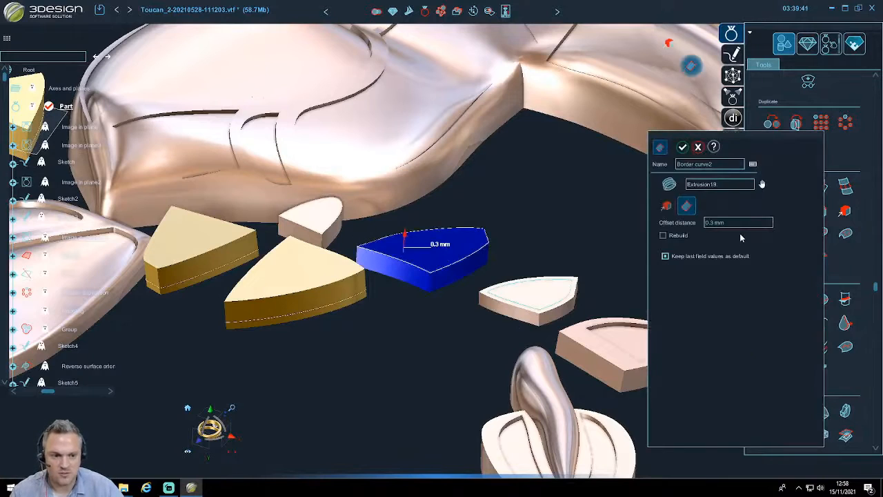
{"action": "left_click", "coordinate": [666, 206]}
{"action": "left_click", "coordinate": [413, 246]}
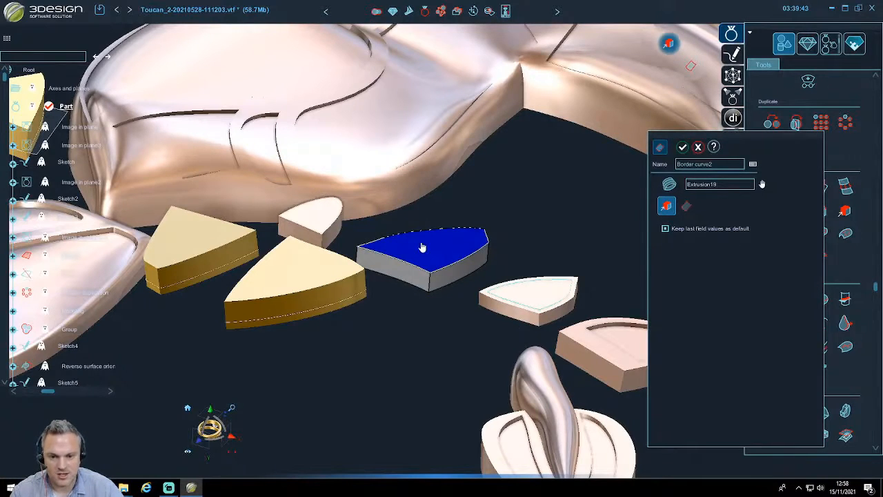
{"action": "left_click", "coordinate": [686, 206]}
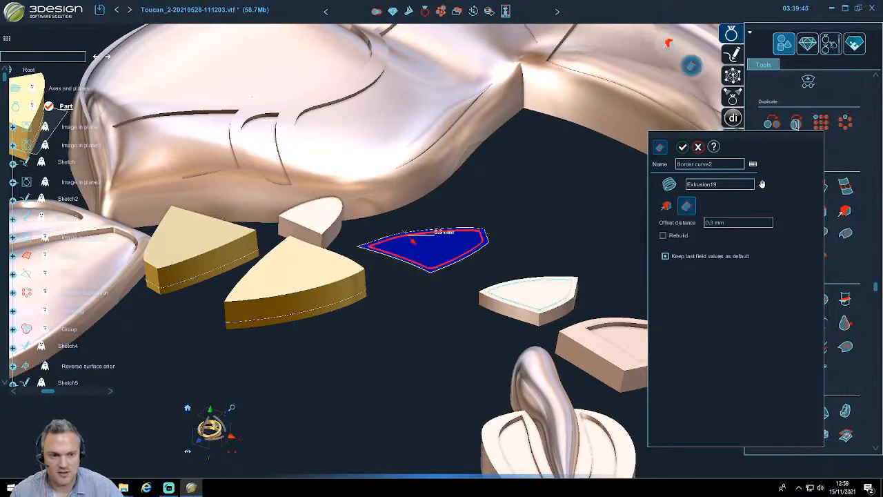
{"action": "left_click", "coordinate": [682, 148]}
- Repeat Extract borders on the top face of the small piece beside the toucan's body with a 0.3 mm offset
{"action": "left_click", "coordinate": [327, 222]}
{"action": "middle_click_drag", "start_coordinate": [327, 222], "coordinate": [408, 236]}
{"action": "key", "text": "space"}
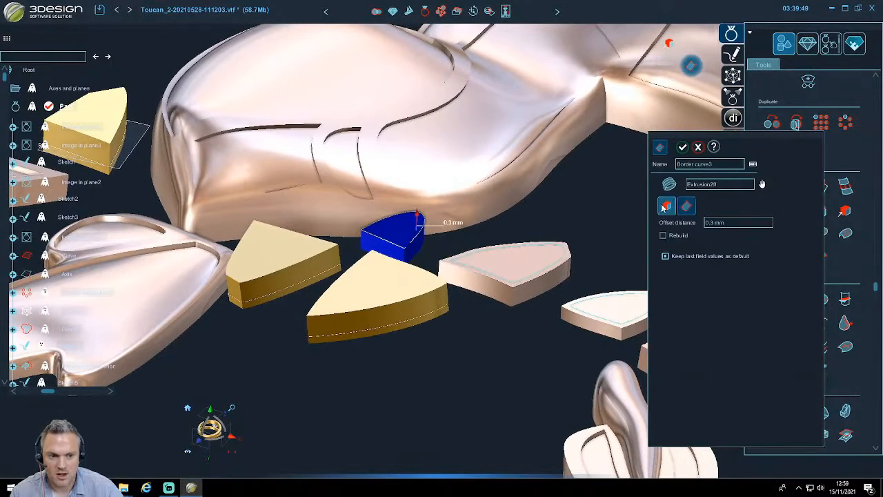
{"action": "left_click", "coordinate": [667, 205]}
{"action": "left_click", "coordinate": [397, 228]}
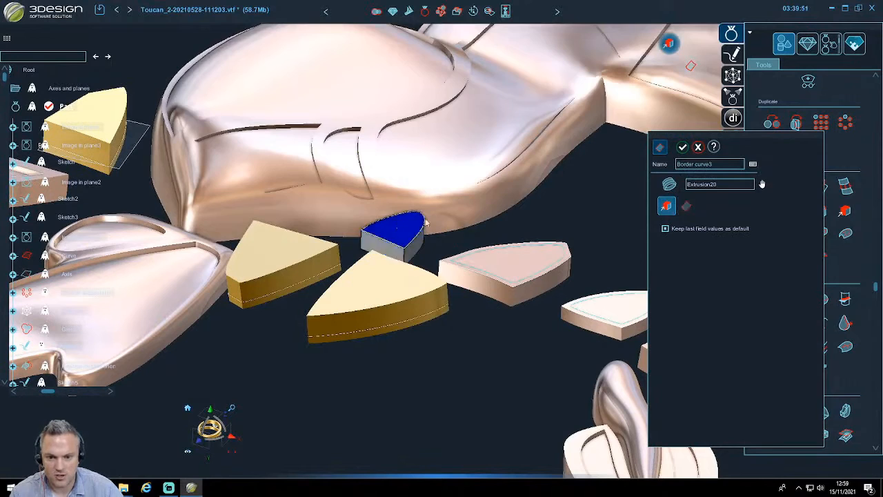
{"action": "key", "text": "Return"}
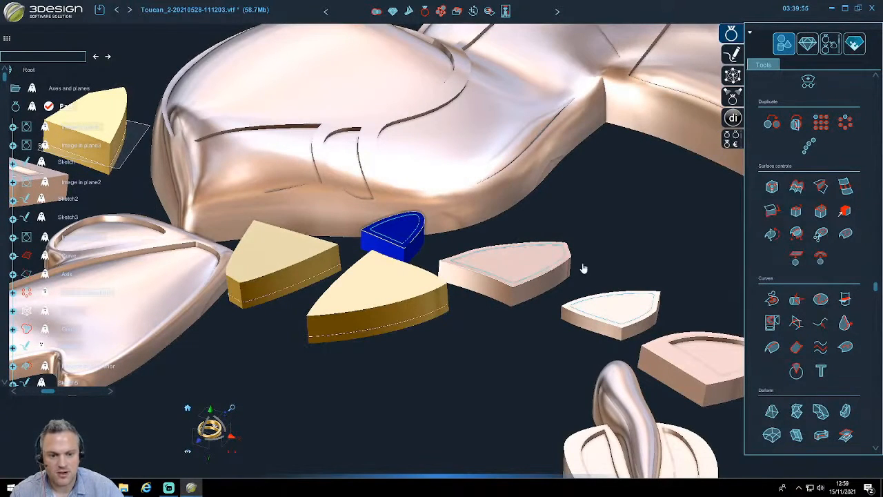
- Start a Pink gold 18K extrusion of the border curve on the thinnest piece, with the sweeping direction along Y
{"action": "left_click", "coordinate": [592, 300]}
{"action": "scroll", "coordinate": [777, 171], "scroll_direction": "up", "scroll_amount": 3}
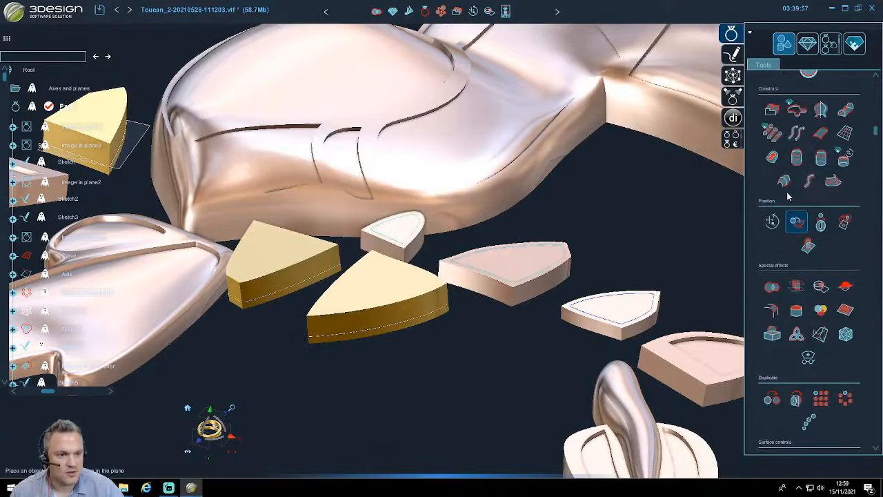
{"action": "left_click", "coordinate": [772, 104]}
{"action": "middle_click_drag", "start_coordinate": [554, 217], "coordinate": [549, 216]}
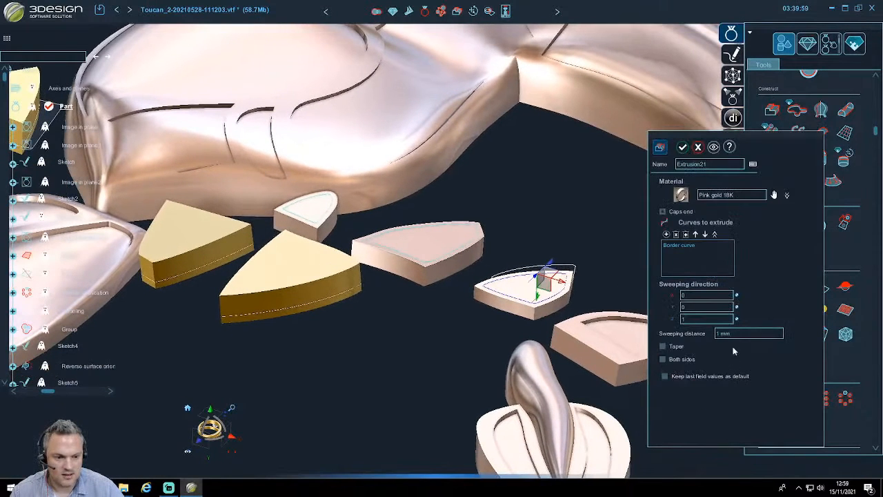
{"action": "left_click", "coordinate": [733, 334]}
{"action": "scroll", "coordinate": [734, 333], "scroll_direction": "down", "scroll_amount": 3}
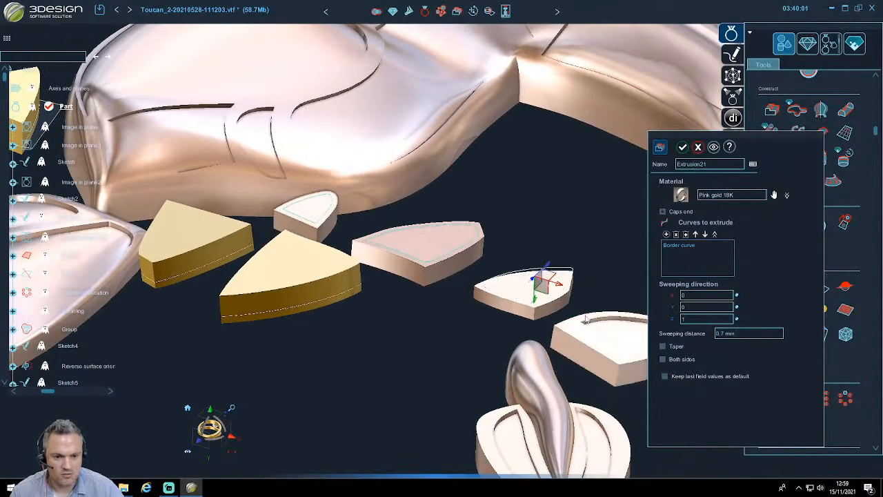
{"action": "middle_click_drag", "start_coordinate": [598, 343], "coordinate": [567, 274]}
{"action": "middle_click_drag", "start_coordinate": [439, 245], "coordinate": [425, 316]}
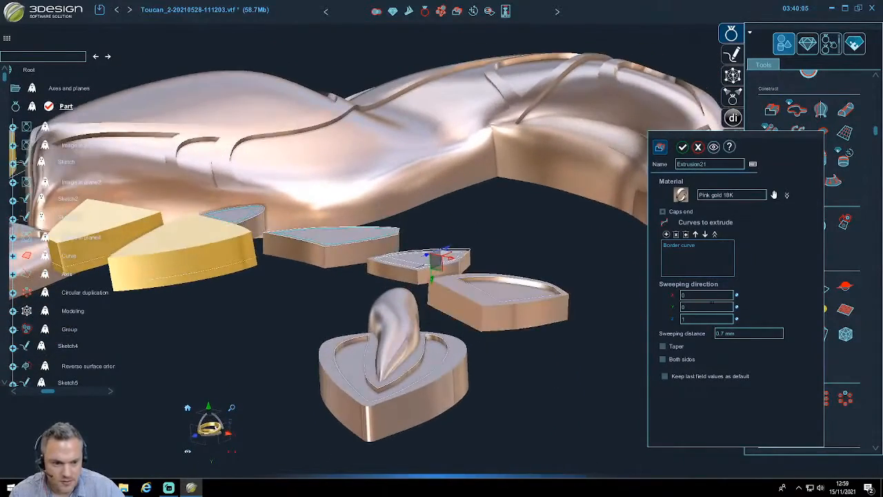
{"action": "left_click", "coordinate": [736, 308]}
- Set the border curve extrusion's sweeping distance to 0.2 mm, symmetric on both sides
{"action": "left_click", "coordinate": [733, 334]}
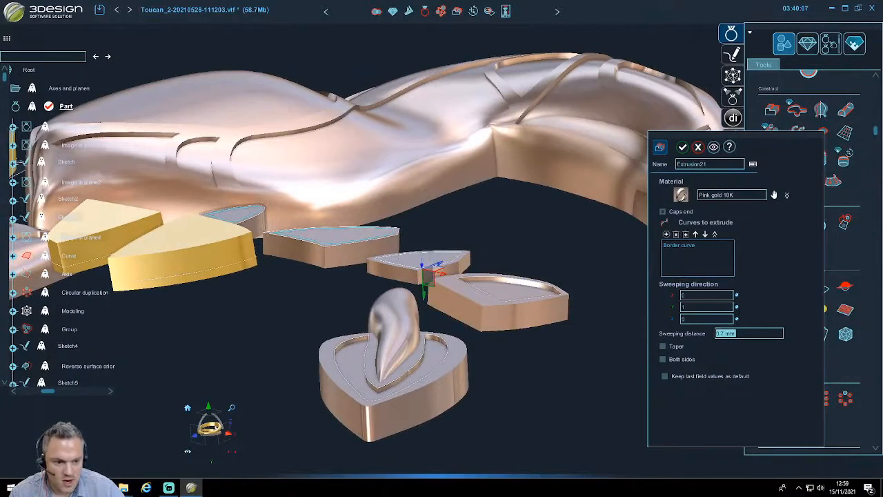
{"action": "type", "text": "0.4 mm"}
{"action": "scroll", "coordinate": [745, 333], "scroll_direction": "down", "scroll_amount": 1}
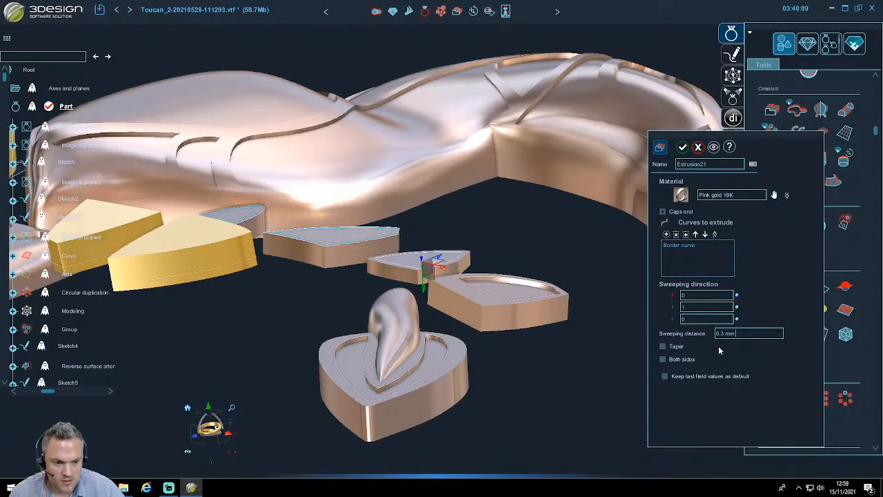
{"action": "scroll", "coordinate": [740, 343], "scroll_direction": "down", "scroll_amount": 1}
{"action": "left_click", "coordinate": [663, 359]}
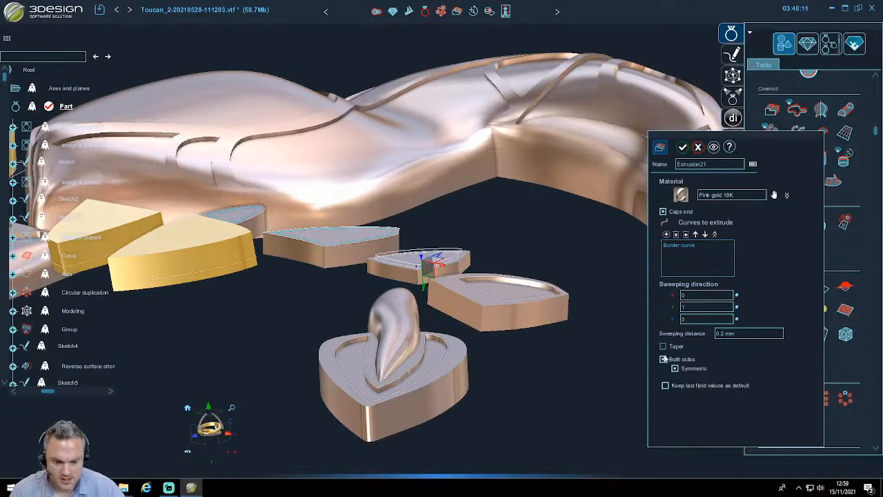
{"action": "key", "text": "Return"}
{"action": "middle_click_drag", "start_coordinate": [424, 254], "coordinate": [502, 317]}
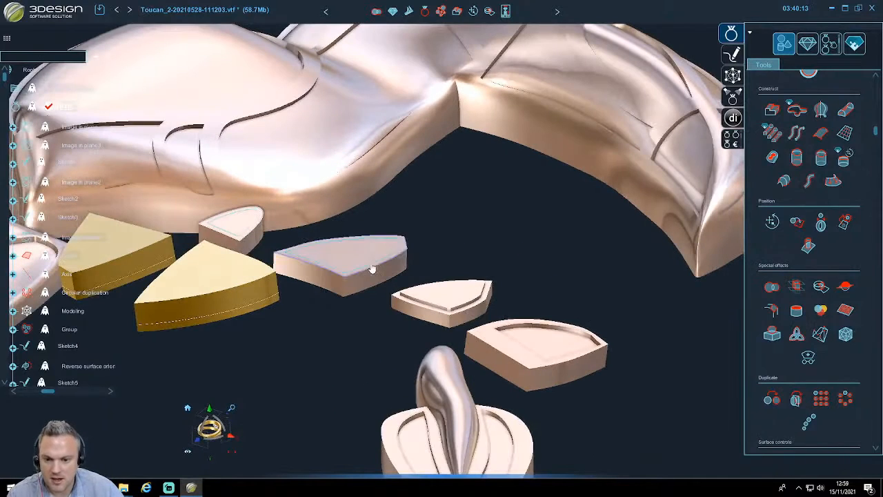
- Repeat the last extrusion on the border curves of the large pink gold piece and the small piece beside the body
{"action": "left_click", "coordinate": [387, 259]}
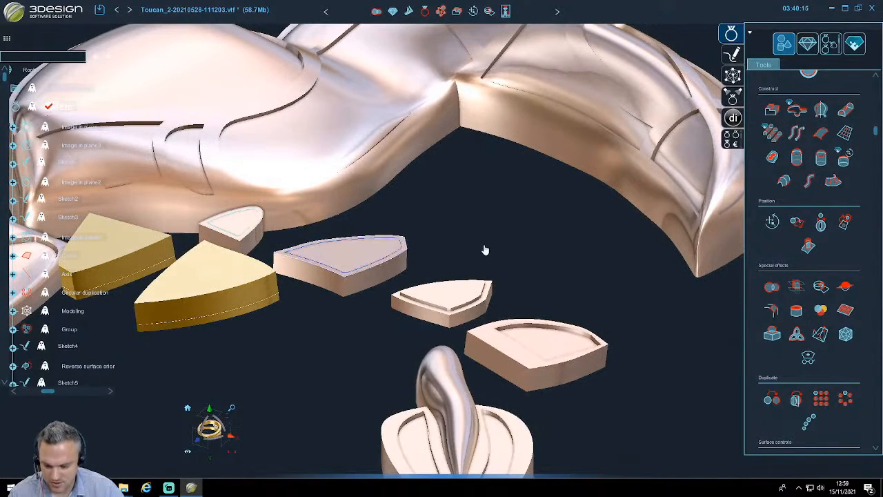
{"action": "key", "text": "space"}
{"action": "key", "text": "Return"}
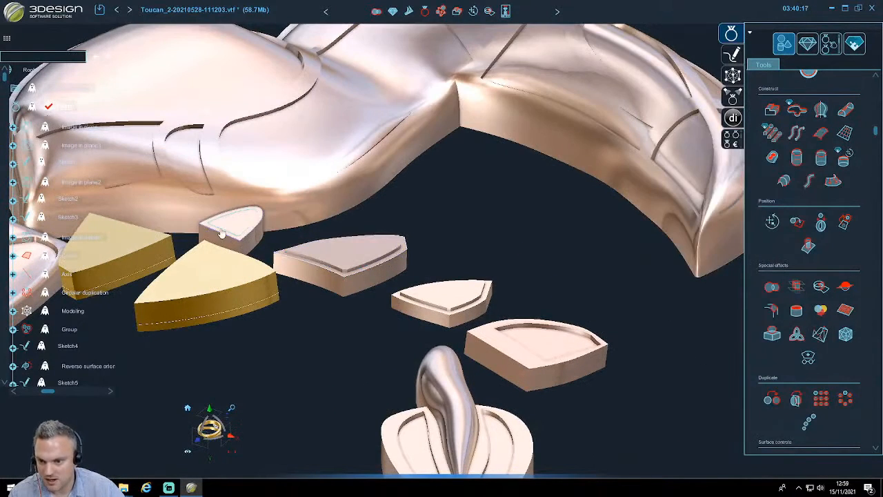
{"action": "key", "text": "space"}
{"action": "key", "text": "Return"}
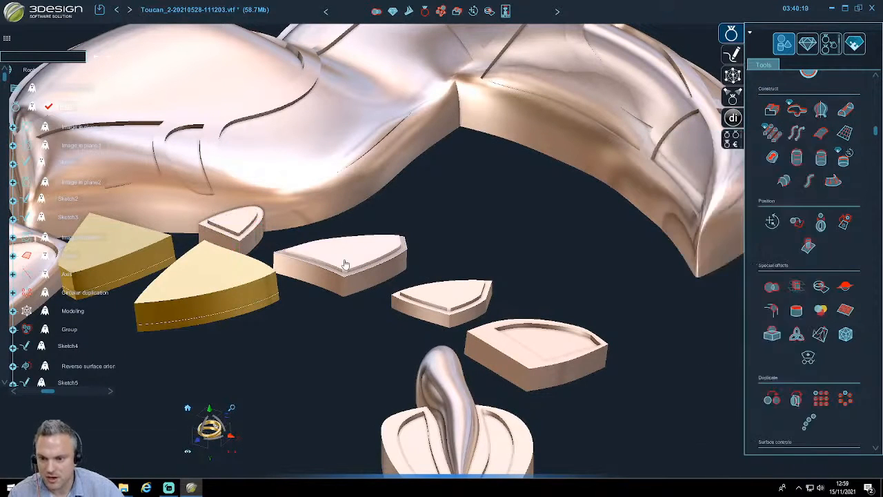
- Subtract the extruded inset from the thinnest pink gold piece with a Boolean difference
{"action": "left_click", "coordinate": [415, 313]}
{"action": "left_click", "coordinate": [770, 285]}
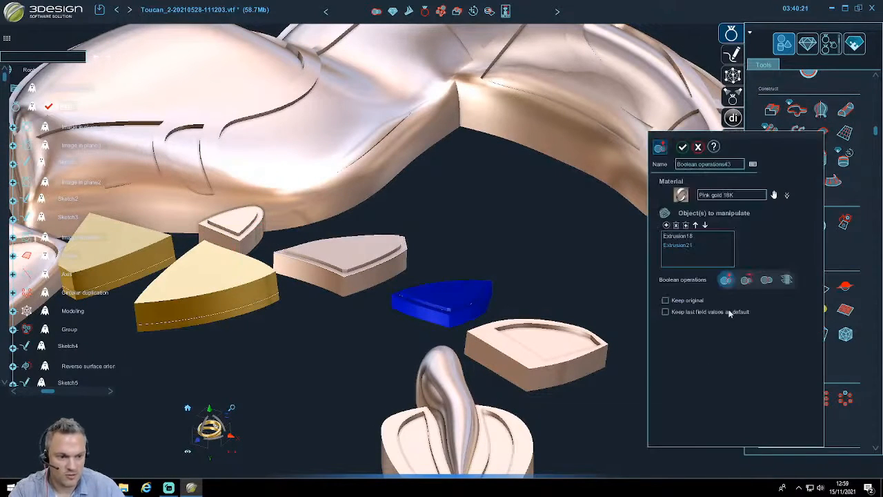
{"action": "left_click", "coordinate": [747, 280]}
{"action": "key", "text": "Return"}
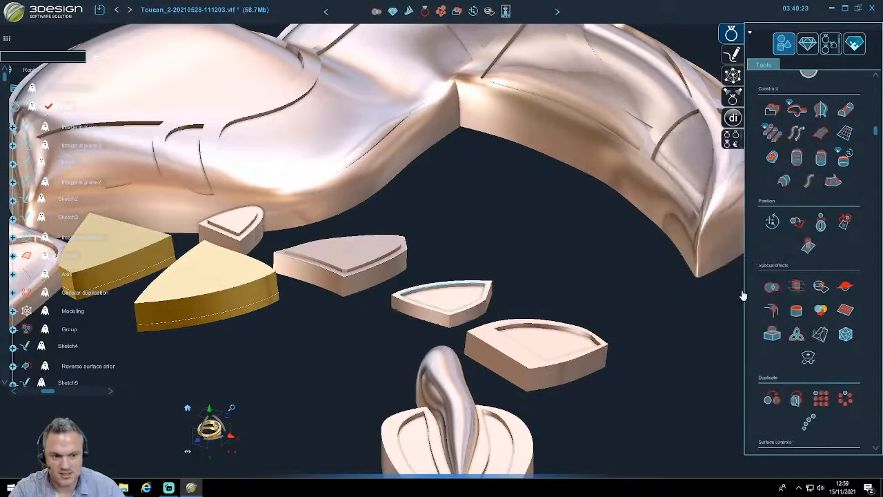
- Subtract the extruded inset from the large pink gold piece using the same Boolean difference
{"action": "left_click", "coordinate": [334, 262]}
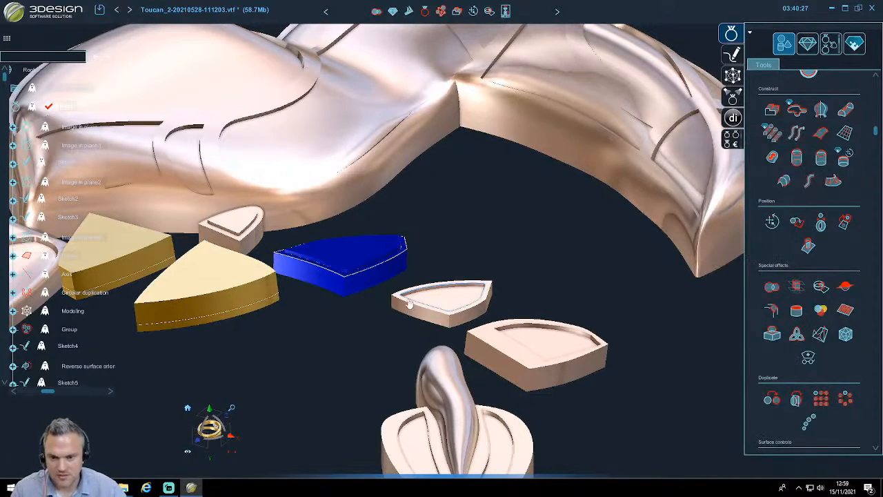
{"action": "scroll", "coordinate": [417, 307], "scroll_direction": "down", "scroll_amount": 3}
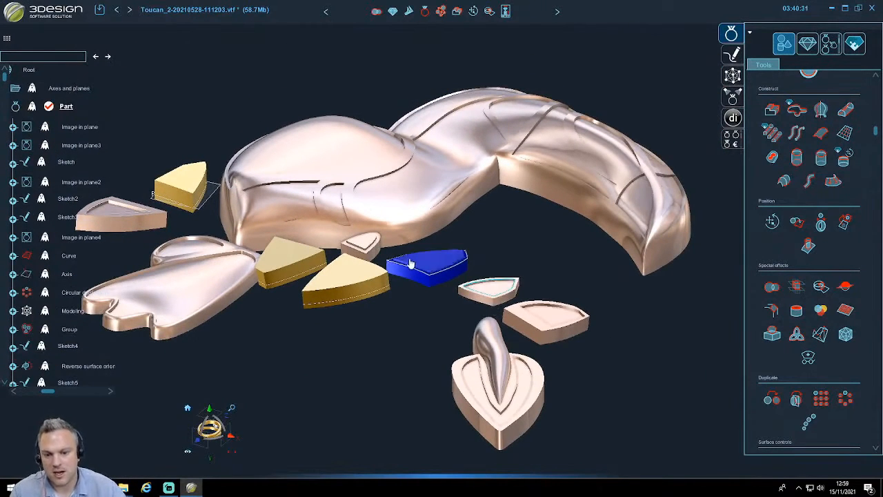
{"action": "scroll", "coordinate": [366, 249], "scroll_direction": "up", "scroll_amount": 5}
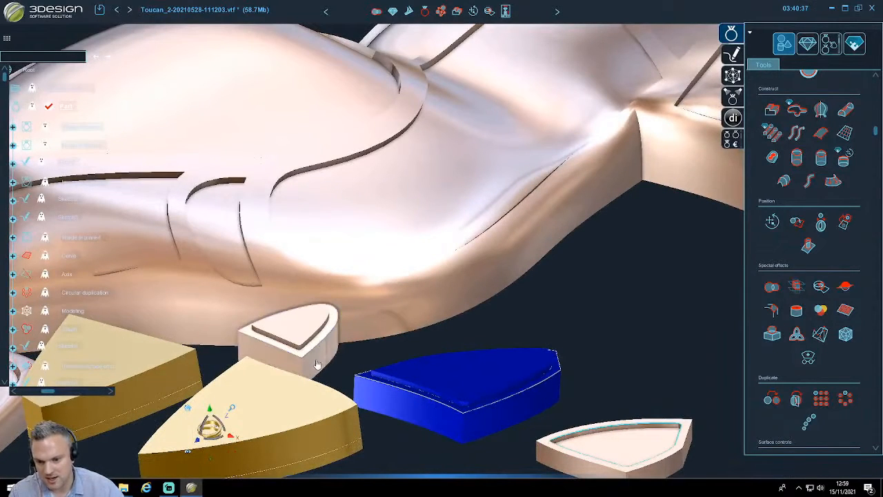
{"action": "left_click", "coordinate": [772, 288]}
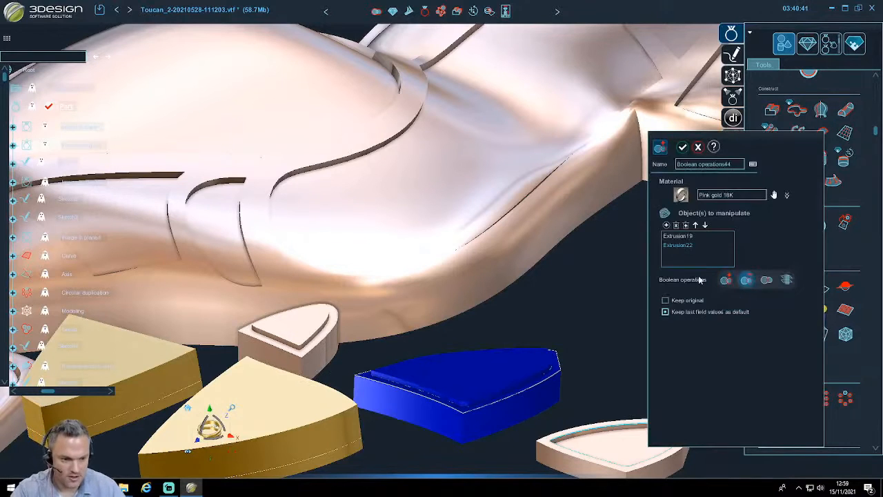
{"action": "key", "text": "Return"}
- Repeat the Boolean difference to subtract the extruded inset from the small piece beside the toucan's body
{"action": "left_click", "coordinate": [315, 349]}
{"action": "left_click", "coordinate": [309, 331], "text": "ctrl"}
{"action": "key", "text": "Return"}
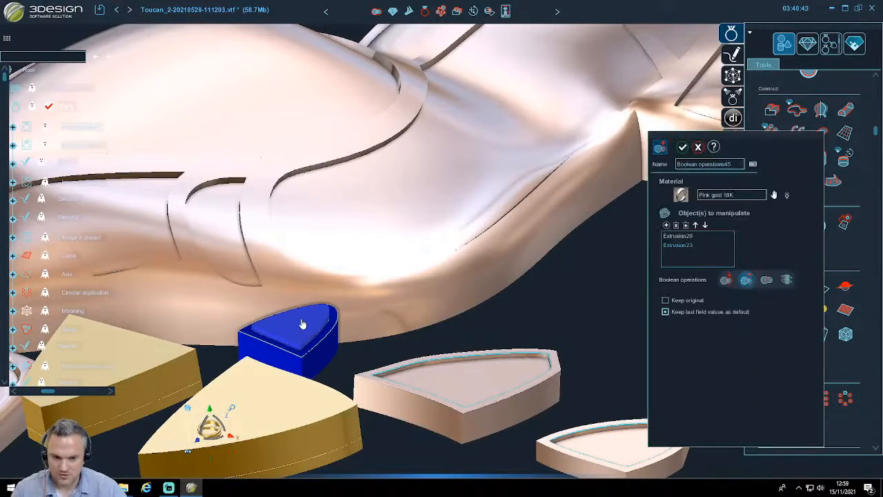
{"action": "key", "text": "Return"}
{"action": "scroll", "coordinate": [492, 354], "scroll_direction": "down", "scroll_amount": 2}
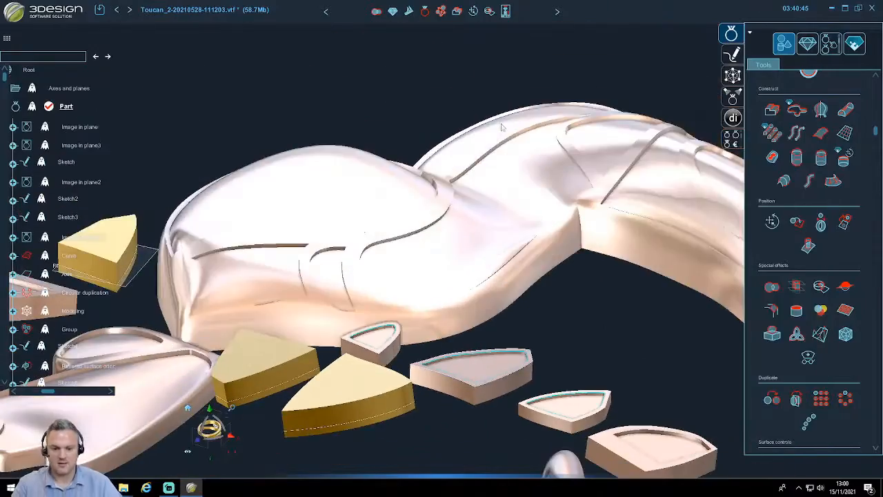
- Show the repeatable last edited commands for one of the recessed pieces below the toucan's body
{"action": "middle_click_drag", "start_coordinate": [493, 355], "coordinate": [368, 286]}
{"action": "right_click", "coordinate": [544, 336]}
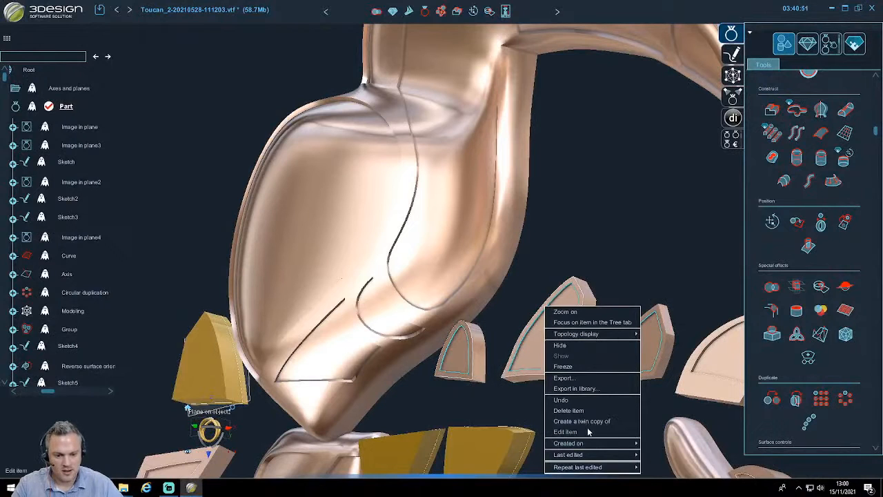
{"action": "mouse_move", "coordinate": [589, 444]}
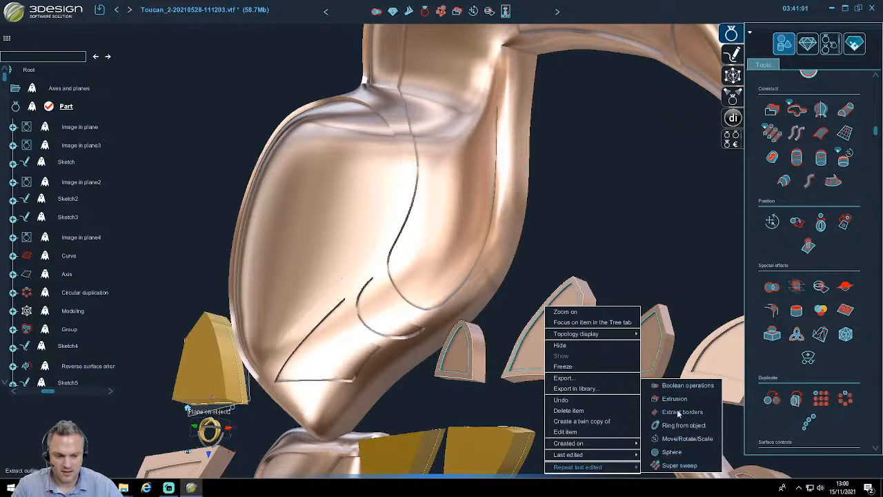
{"action": "scroll", "coordinate": [409, 370], "scroll_direction": "down", "scroll_amount": 3}
- Look over the recessed pieces around the toucan and select the toucan's body and beak
{"action": "middle_click_drag", "start_coordinate": [410, 374], "coordinate": [525, 387]}
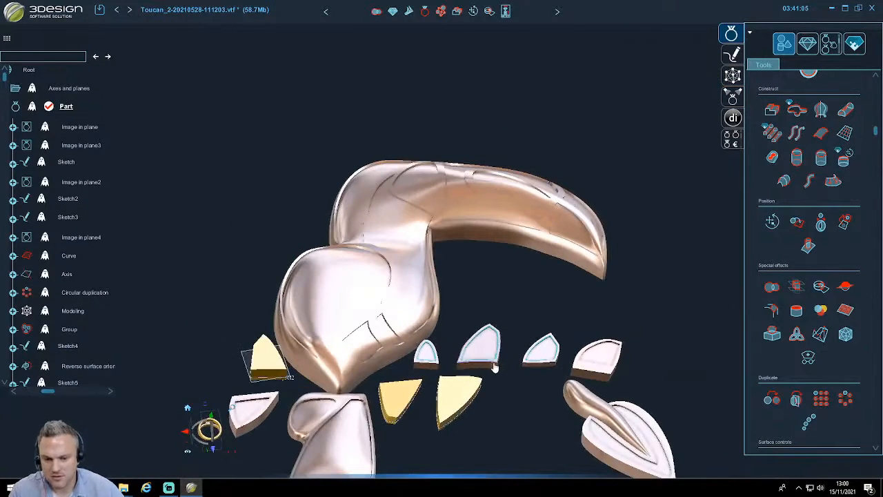
{"action": "scroll", "coordinate": [565, 399], "scroll_direction": "down", "scroll_amount": 3}
{"action": "middle_click_drag", "start_coordinate": [565, 267], "coordinate": [570, 289]}
{"action": "scroll", "coordinate": [485, 282], "scroll_direction": "up", "scroll_amount": 3}
{"action": "scroll", "coordinate": [570, 287], "scroll_direction": "up", "scroll_amount": 5}
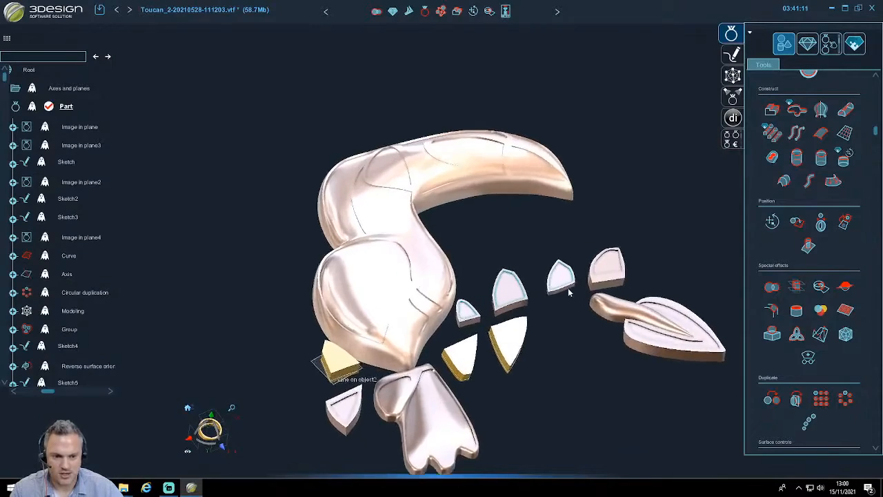
{"action": "middle_click_drag", "start_coordinate": [591, 328], "coordinate": [502, 350]}
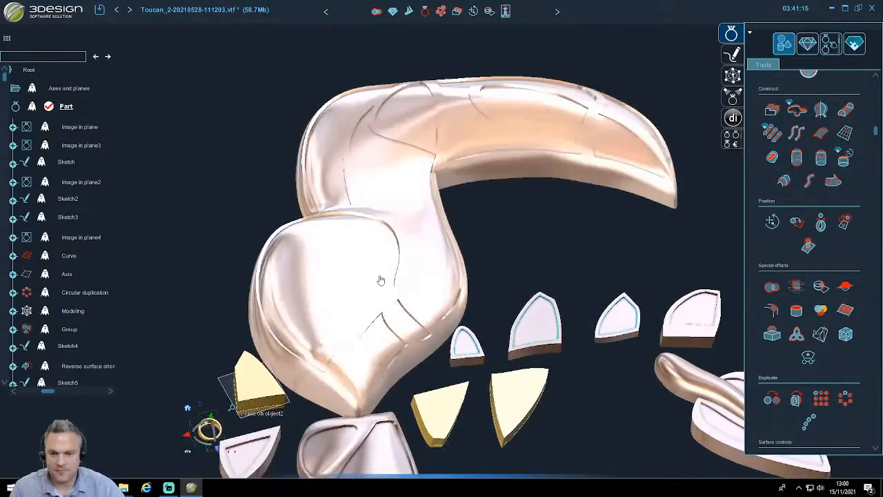
{"action": "left_click", "coordinate": [380, 277]}
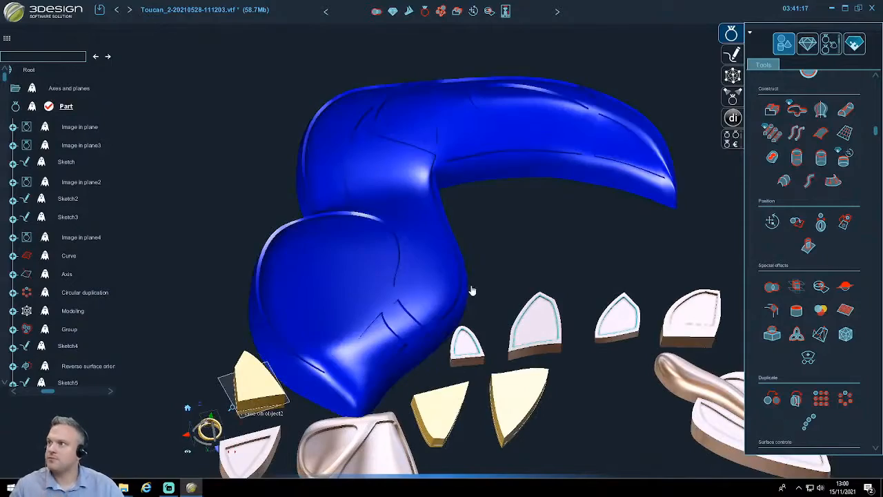
{"action": "middle_click_drag", "start_coordinate": [469, 290], "coordinate": [465, 173]}
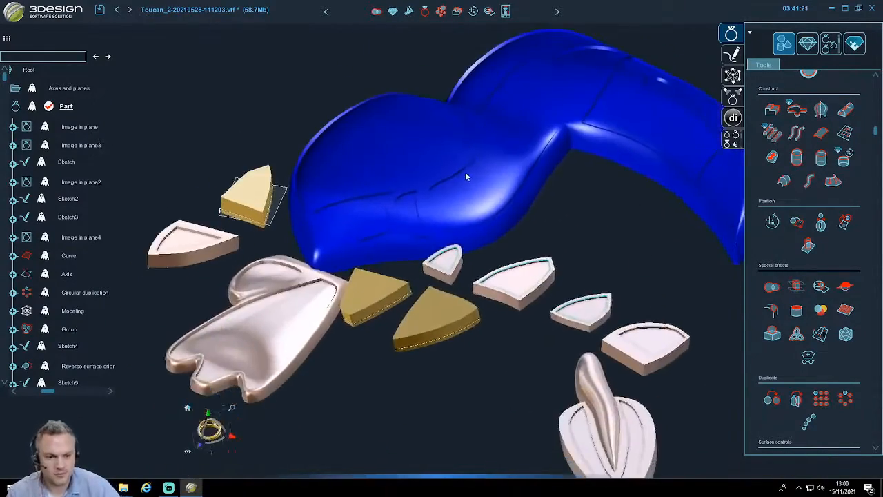
{"action": "scroll", "coordinate": [466, 166], "scroll_direction": "down", "scroll_amount": 4}
{"action": "left_click", "coordinate": [535, 345]}
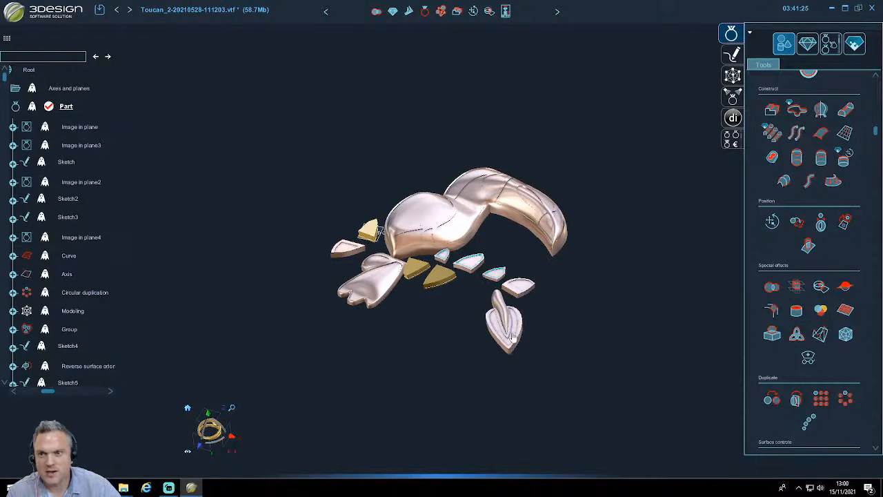
{"action": "left_click", "coordinate": [853, 44]}
{"action": "scroll", "coordinate": [804, 214], "scroll_direction": "up", "scroll_amount": 2}
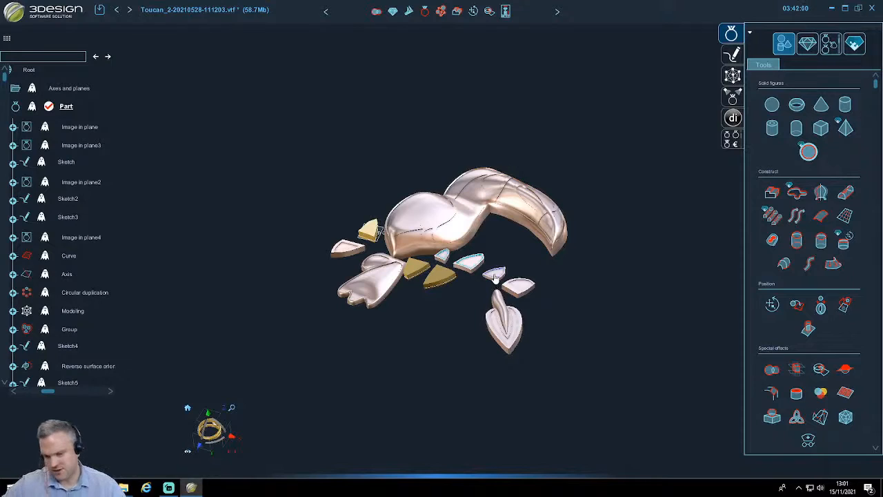
{"action": "left_click", "coordinate": [854, 43]}
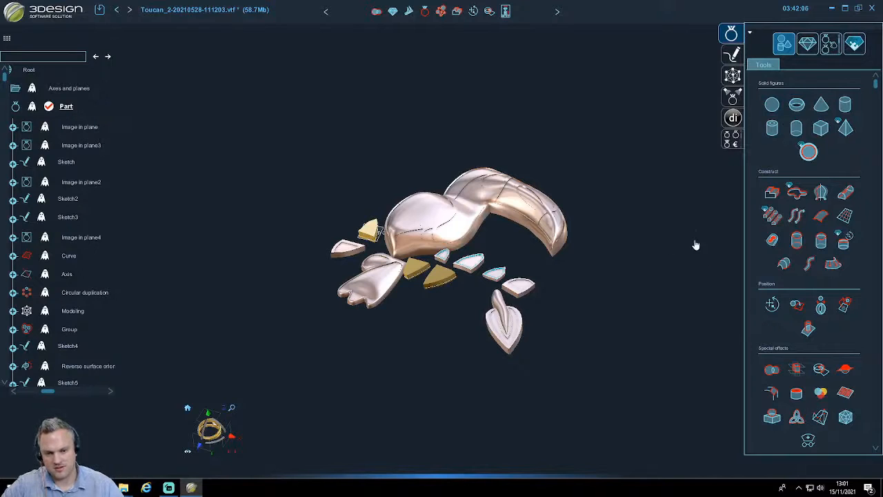
- Create a new document and start a new empty part in it
{"action": "left_click", "coordinate": [13, 18]}
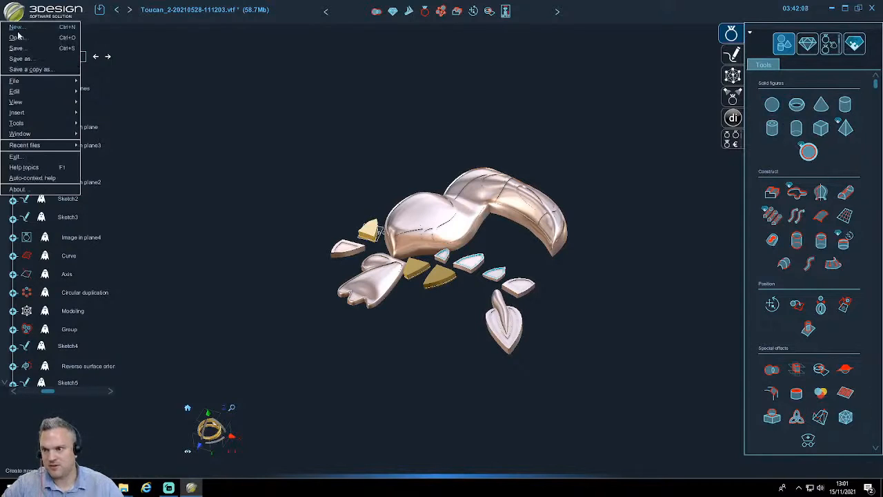
{"action": "left_click", "coordinate": [18, 29]}
{"action": "left_click", "coordinate": [453, 260]}
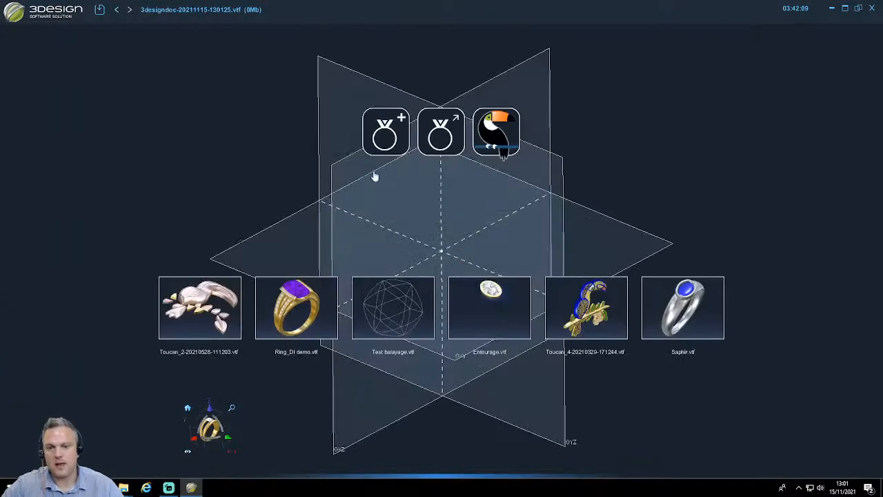
{"action": "left_click", "coordinate": [386, 141]}
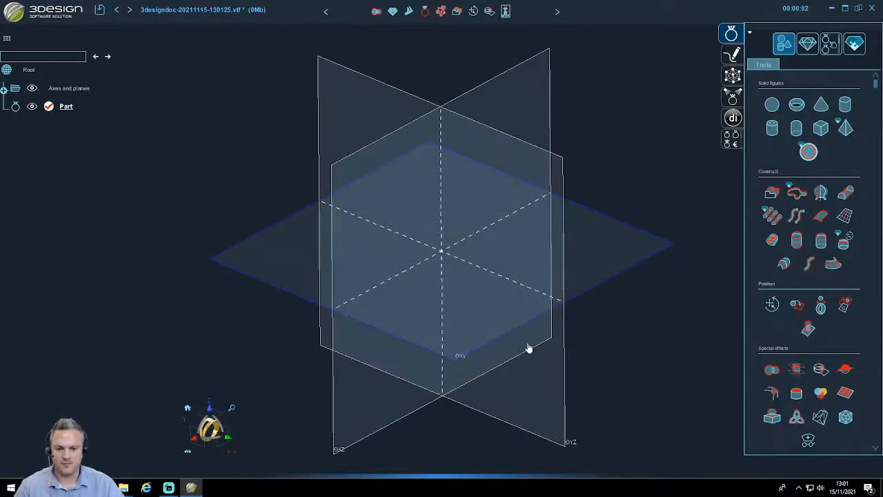
- Start a sketch on the OXY plane and draw an S-shaped NURBS curve through the origin area with five control points
{"action": "left_click", "coordinate": [731, 56]}
{"action": "left_click", "coordinate": [793, 124]}
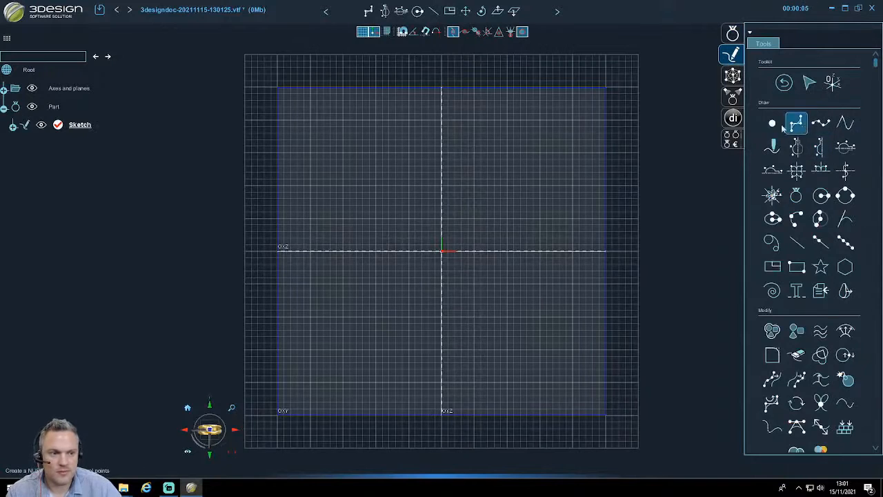
{"action": "left_click", "coordinate": [495, 183]}
{"action": "left_click", "coordinate": [443, 149]}
{"action": "left_click", "coordinate": [390, 222]}
{"action": "left_click", "coordinate": [494, 363]}
{"action": "left_click", "coordinate": [411, 384]}
{"action": "right_click", "coordinate": [308, 289]}
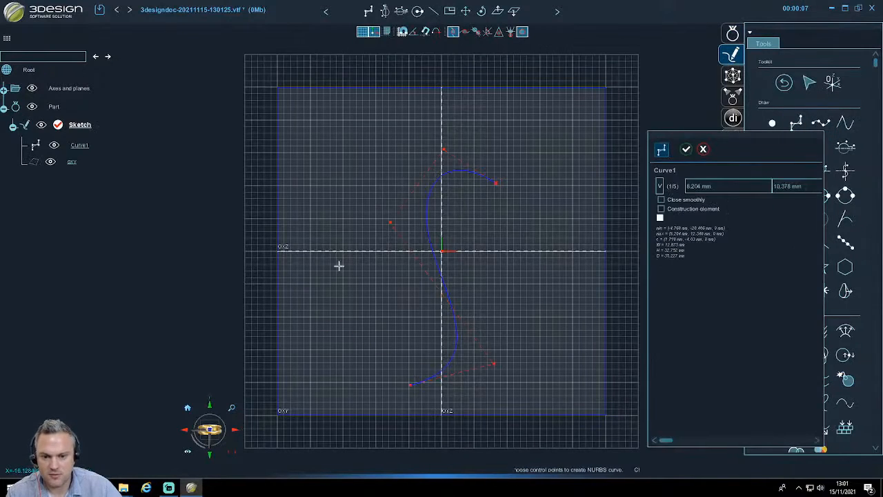
{"action": "right_click", "coordinate": [339, 266]}
- Widen the S-curve's lower bend by moving its lower end point and the two neighbouring control points outward
{"action": "left_click_drag", "start_coordinate": [410, 384], "coordinate": [370, 379]}
{"action": "left_click_drag", "start_coordinate": [495, 363], "coordinate": [517, 375]}
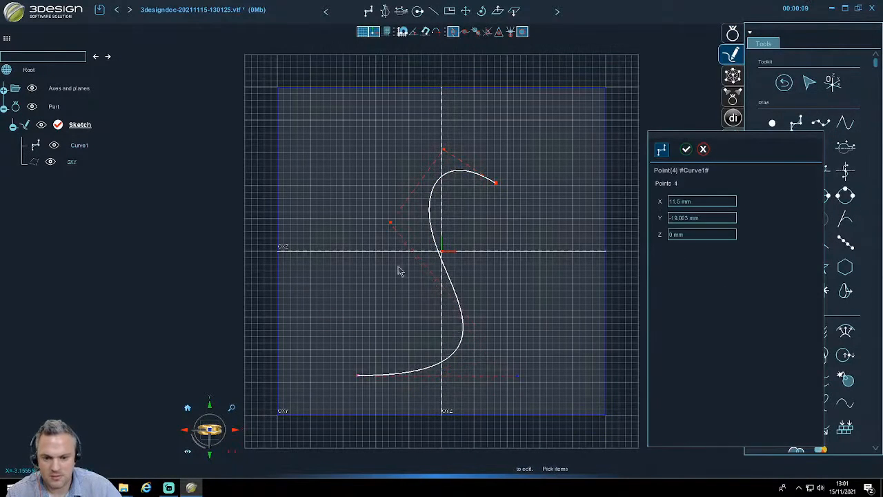
{"action": "left_click_drag", "start_coordinate": [391, 222], "coordinate": [367, 251]}
{"action": "right_click", "coordinate": [541, 332]}
- Draw a small circle about 2 mm in diameter beside the S-curve's upper end
{"action": "scroll", "coordinate": [518, 380], "scroll_direction": "down", "scroll_amount": 6}
{"action": "right_click_drag", "start_coordinate": [512, 373], "coordinate": [566, 272]}
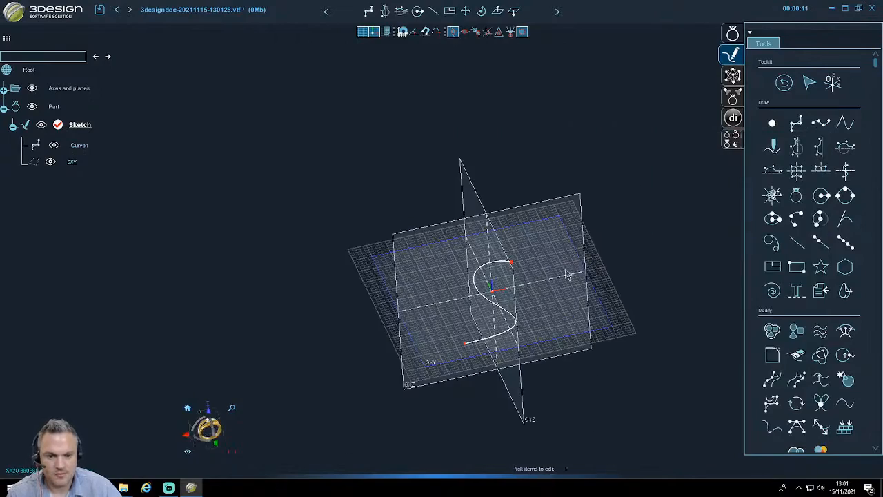
{"action": "middle_click_drag", "start_coordinate": [570, 319], "coordinate": [542, 296]}
{"action": "scroll", "coordinate": [543, 296], "scroll_direction": "up", "scroll_amount": 5}
{"action": "left_click", "coordinate": [821, 196]}
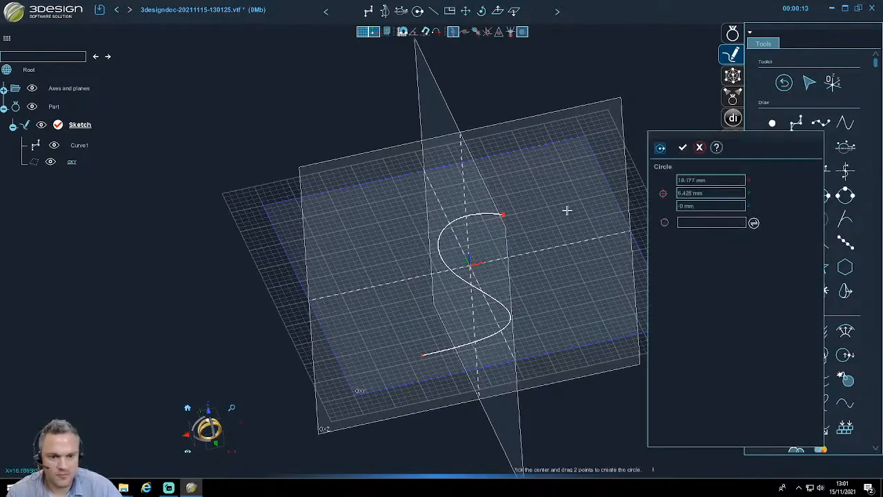
{"action": "left_click", "coordinate": [535, 204]}
{"action": "scroll", "coordinate": [550, 270], "scroll_direction": "up", "scroll_amount": 4}
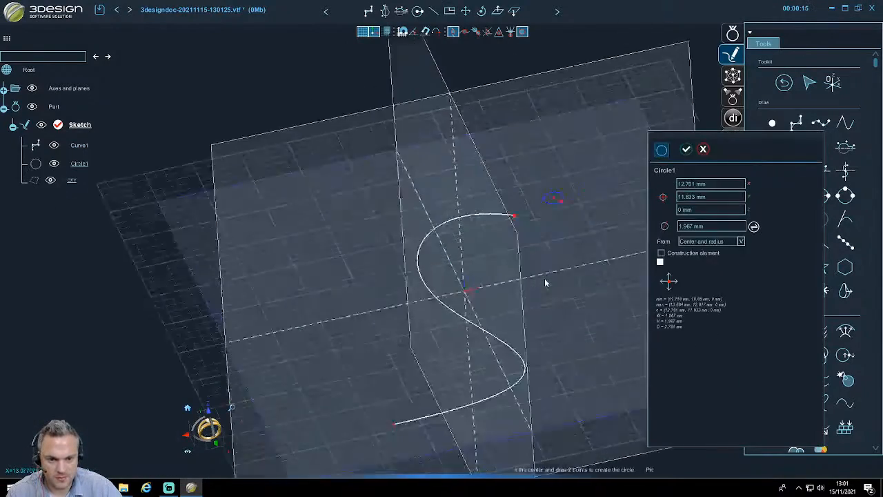
{"action": "right_click_drag", "start_coordinate": [545, 282], "coordinate": [324, 318]}
{"action": "scroll", "coordinate": [455, 290], "scroll_direction": "down", "scroll_amount": 4}
{"action": "left_click", "coordinate": [686, 149]}
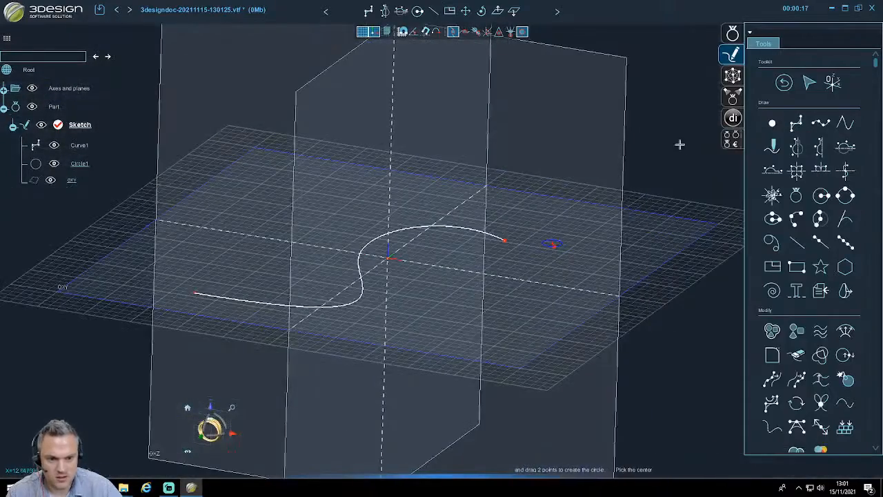
- Draw a larger circle, roughly twice the size, concentric with the small one and leave the sketch
{"action": "right_click_drag", "start_coordinate": [598, 247], "coordinate": [504, 269]}
{"action": "scroll", "coordinate": [535, 273], "scroll_direction": "up", "scroll_amount": 3}
{"action": "left_click_drag", "start_coordinate": [530, 232], "coordinate": [530, 256]}
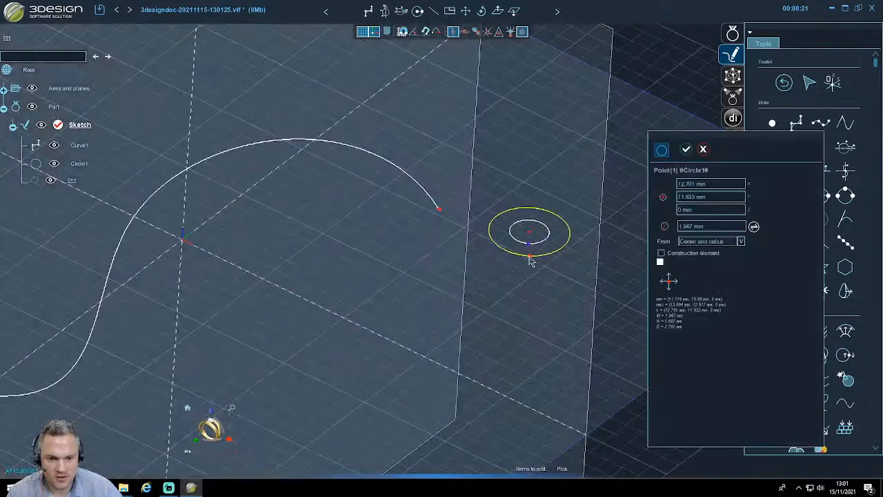
{"action": "right_click", "coordinate": [531, 258]}
{"action": "left_click", "coordinate": [783, 82]}
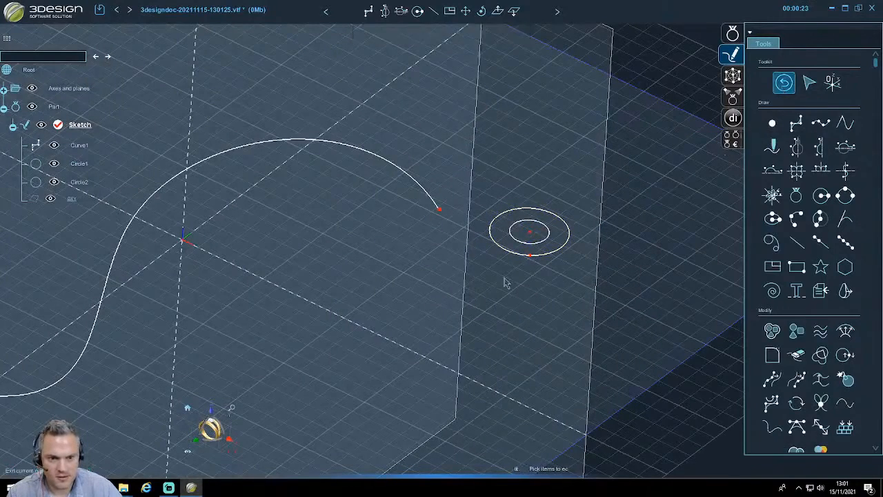
- Sweep the small circle along the S-curve as a pink gold 18K tube with capped ends
{"action": "left_click", "coordinate": [474, 190]}
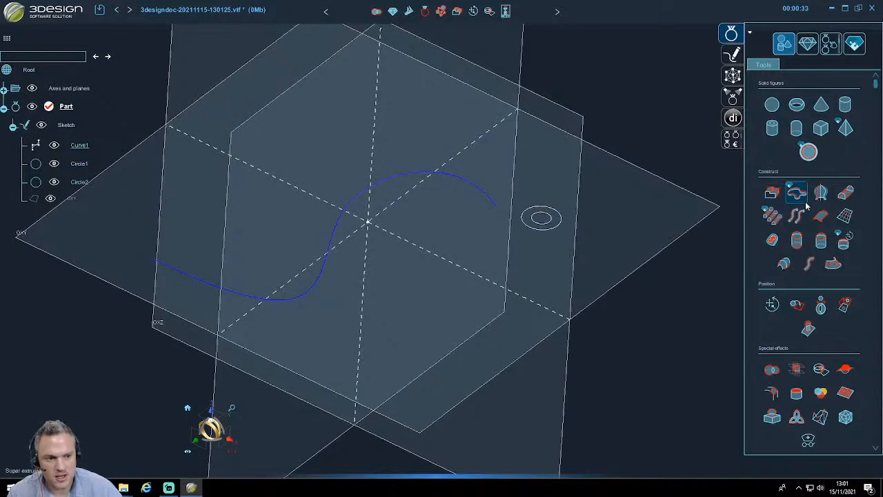
{"action": "left_click", "coordinate": [845, 192]}
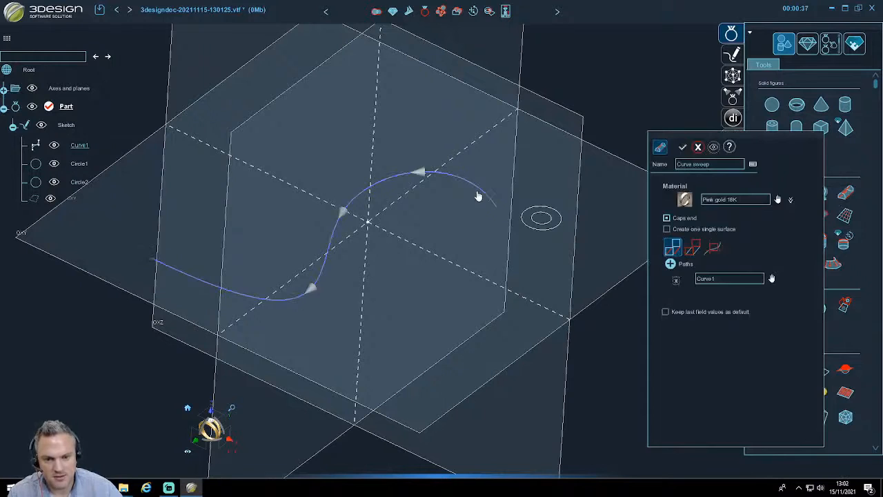
{"action": "left_click", "coordinate": [694, 250]}
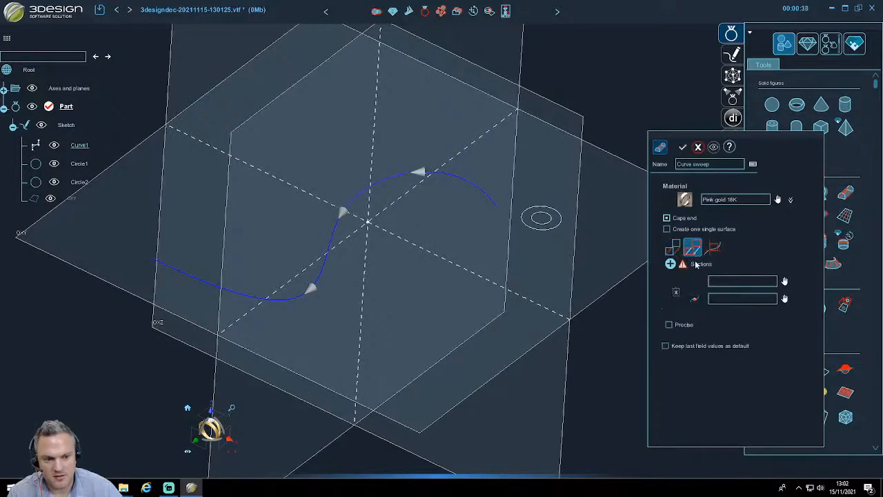
{"action": "left_click", "coordinate": [545, 226]}
{"action": "left_click", "coordinate": [682, 148]}
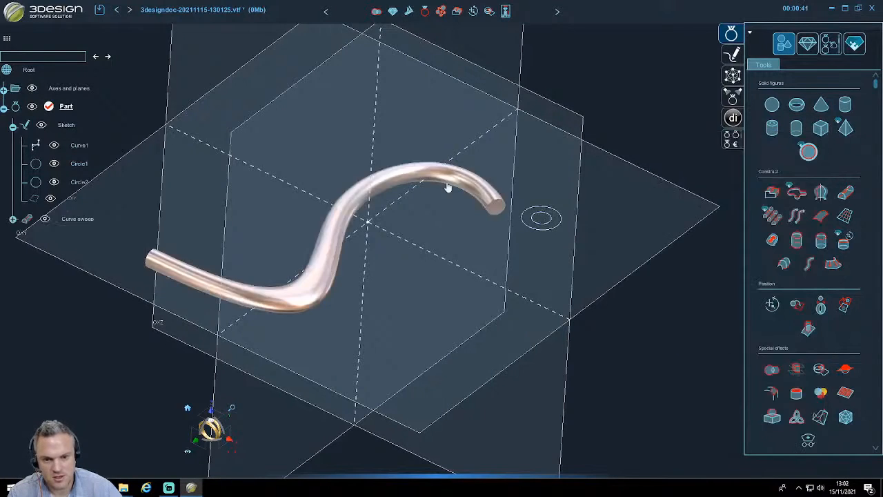
- Create a second curve sweep along the same S-curve, using the larger circle as its section
{"action": "left_click", "coordinate": [13, 219]}
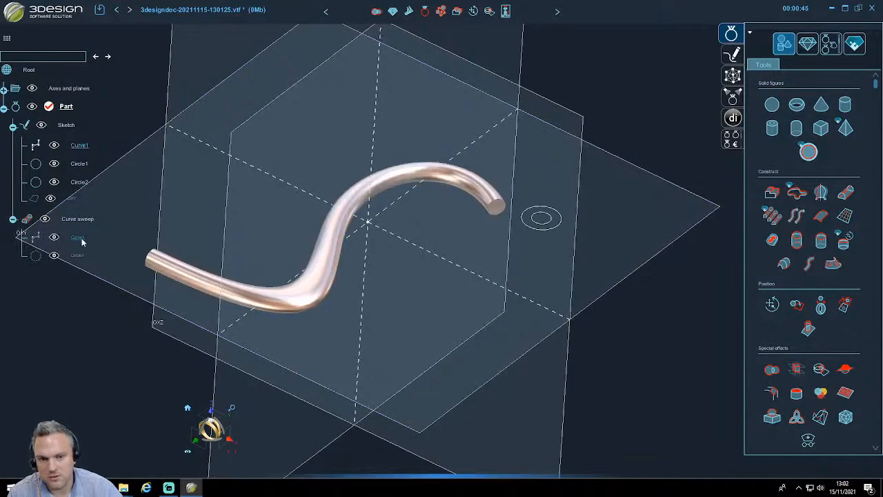
{"action": "left_click", "coordinate": [846, 192]}
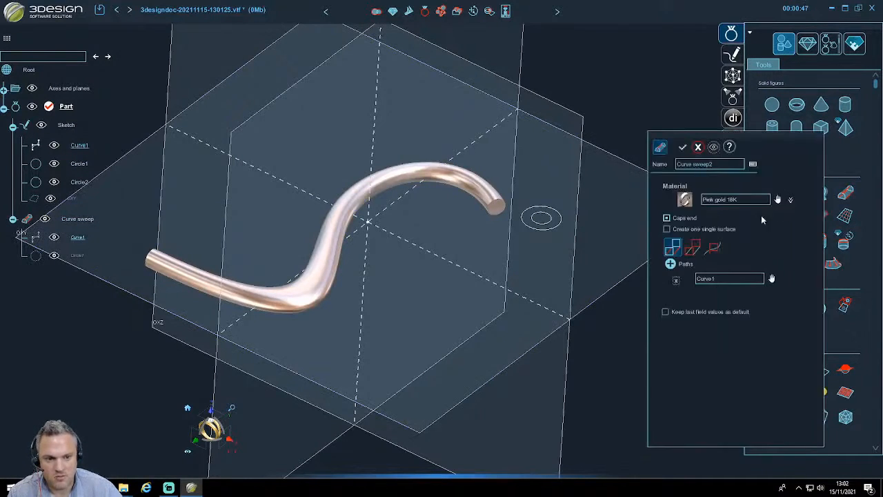
{"action": "left_click", "coordinate": [692, 247]}
{"action": "left_click", "coordinate": [558, 228]}
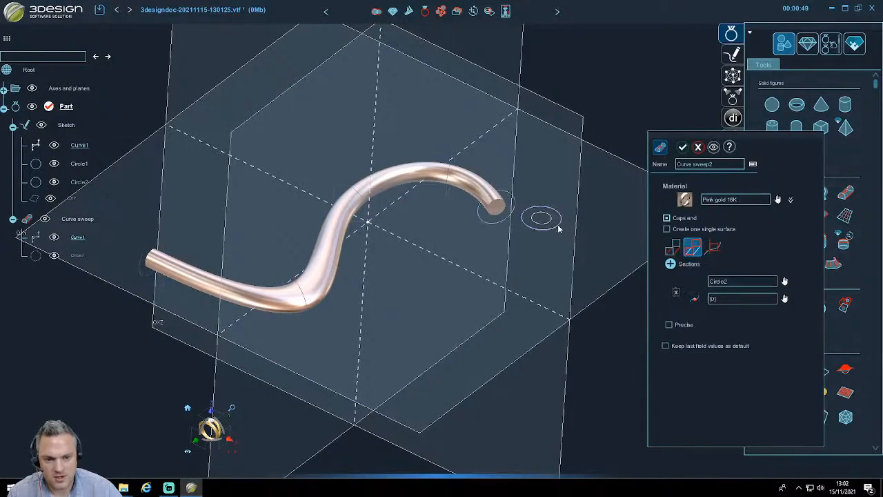
{"action": "left_click", "coordinate": [683, 146]}
- Edit the outer sweep and enable the Precise option for its section
{"action": "mouse_move", "coordinate": [538, 308]}
{"action": "middle_mouse_down"}
{"action": "mouse_move", "coordinate": [446, 237]}
{"action": "mouse_move", "coordinate": [476, 345]}
{"action": "mouse_move", "coordinate": [467, 386]}
{"action": "mouse_move", "coordinate": [272, 337]}
{"action": "middle_mouse_up"}
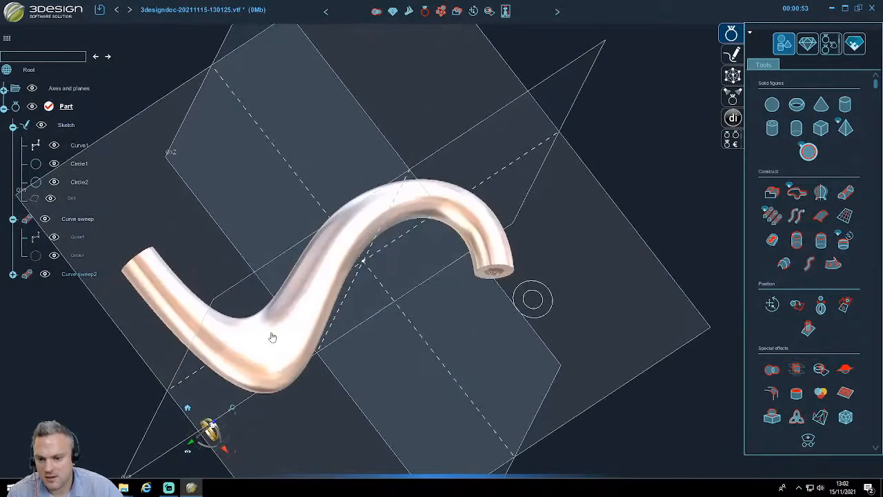
{"action": "double_click", "coordinate": [272, 337]}
{"action": "left_click", "coordinate": [692, 247]}
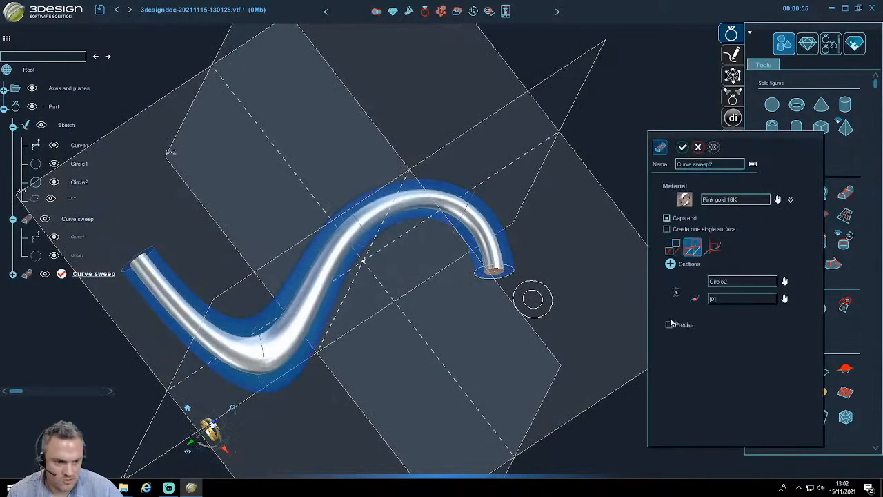
{"action": "left_click", "coordinate": [683, 147]}
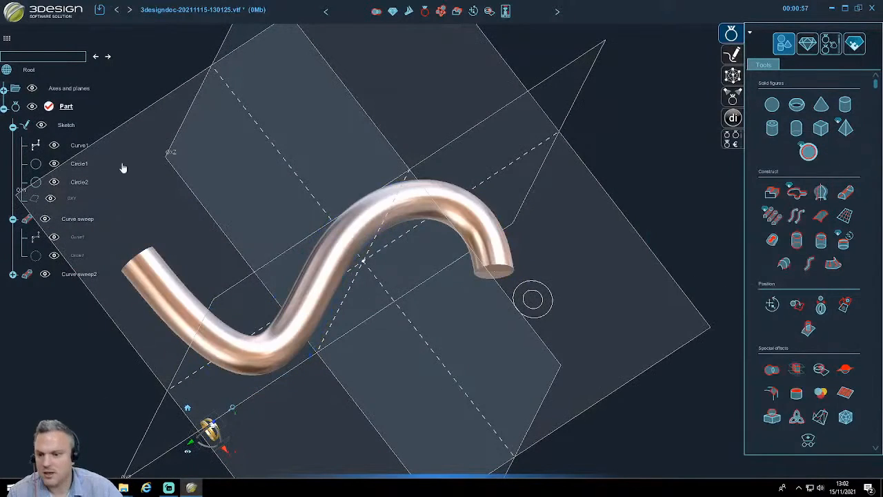
- Edit the inner sweep and enable the Precise option for its small circle section
{"action": "double_click", "coordinate": [77, 219]}
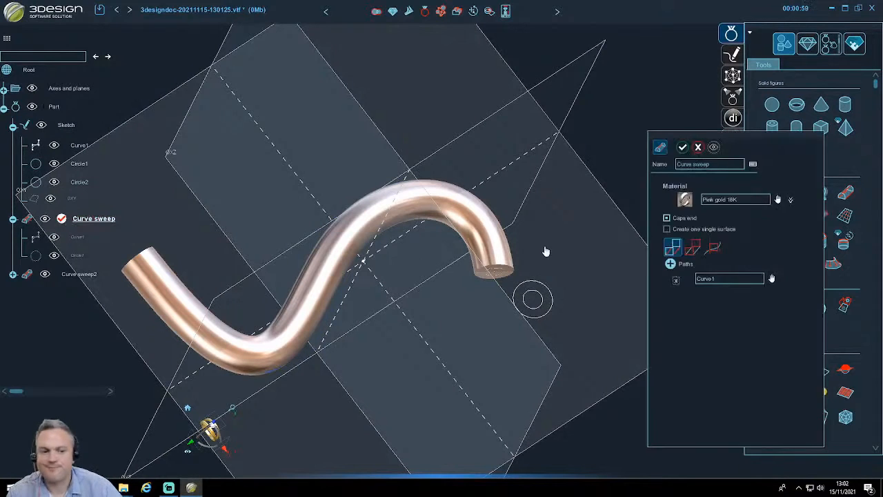
{"action": "left_click", "coordinate": [692, 247]}
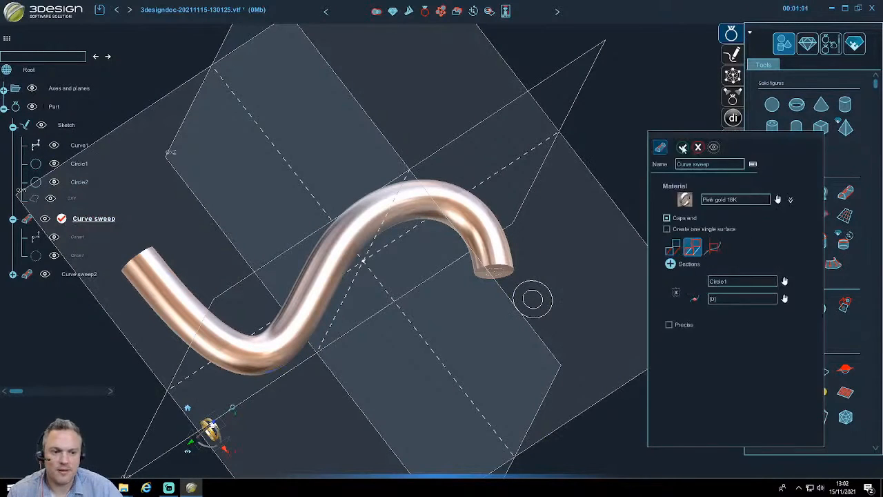
{"action": "left_click", "coordinate": [683, 146]}
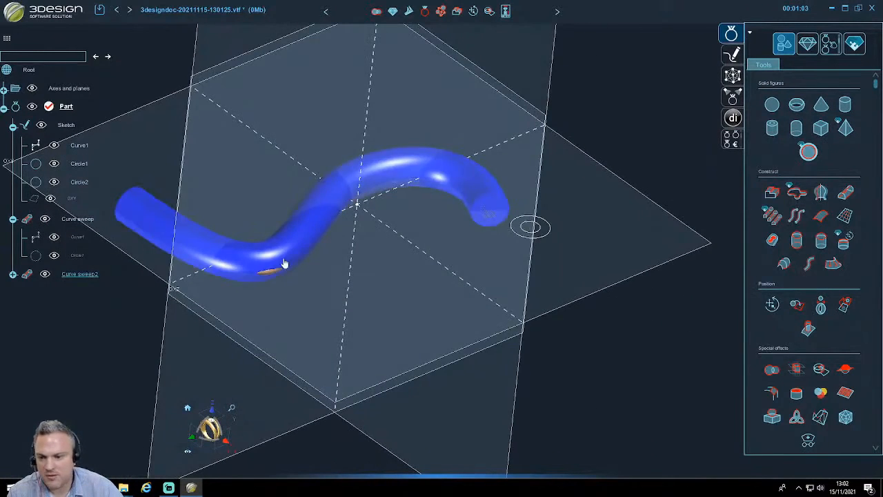
{"action": "double_click", "coordinate": [269, 276]}
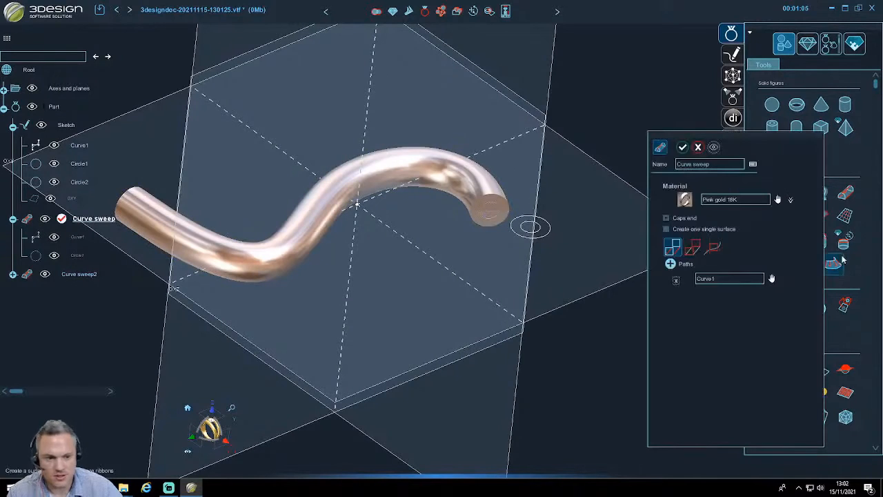
{"action": "left_click", "coordinate": [691, 248]}
{"action": "left_click", "coordinate": [682, 147]}
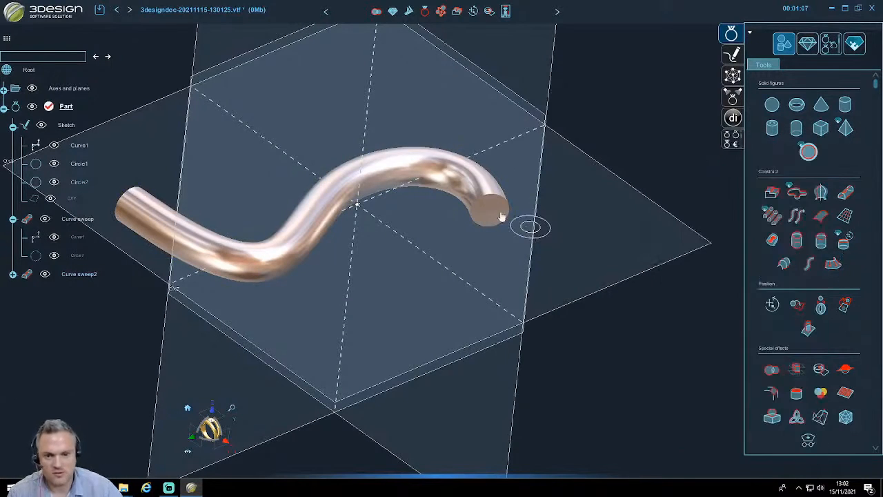
- Subtract the inner curve sweep from the outer one with a Boolean difference, making a hollow pink gold 18K tube
{"action": "left_click", "coordinate": [13, 218]}
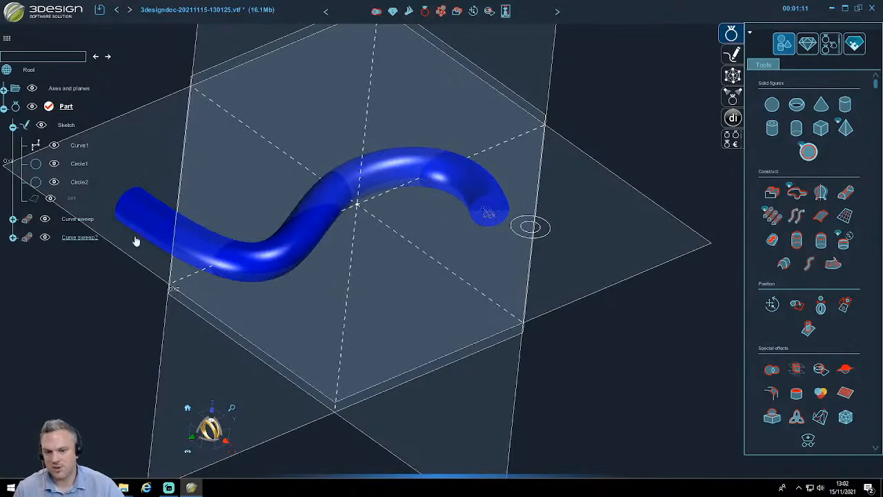
{"action": "middle_click_drag", "start_coordinate": [315, 228], "coordinate": [534, 223]}
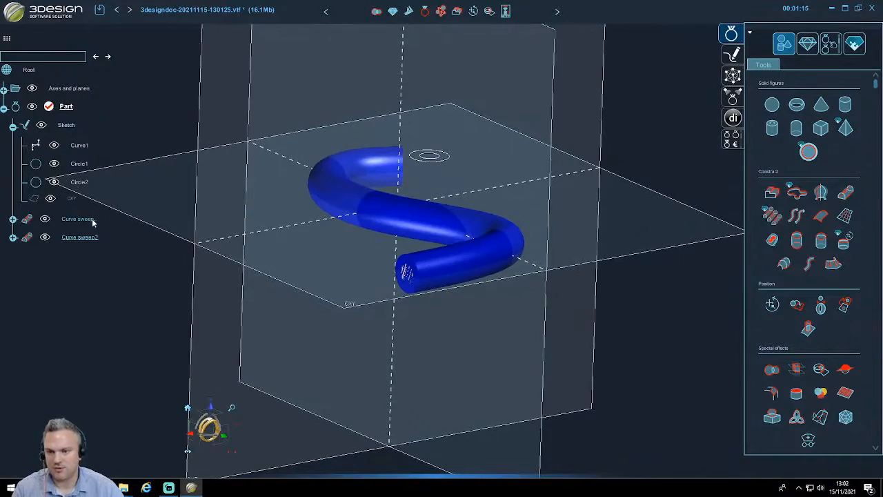
{"action": "middle_click_drag", "start_coordinate": [444, 226], "coordinate": [481, 189]}
{"action": "scroll", "coordinate": [481, 189], "scroll_direction": "up", "scroll_amount": 3}
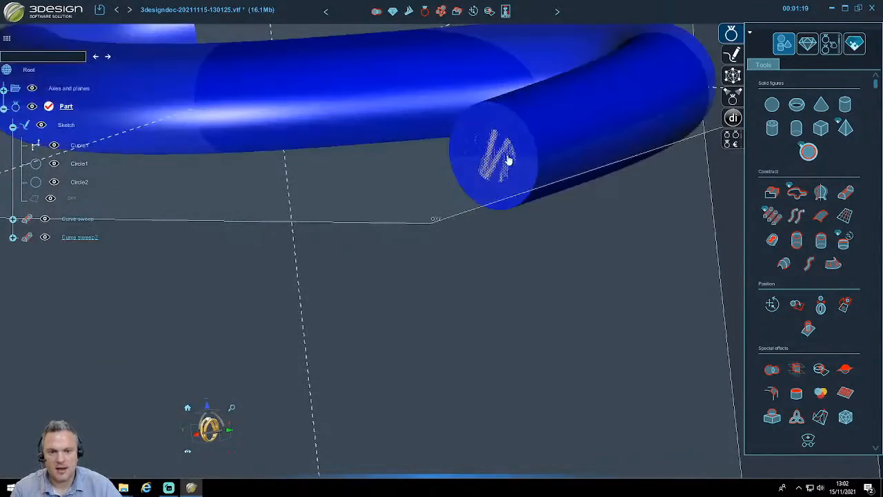
{"action": "left_click", "coordinate": [772, 240]}
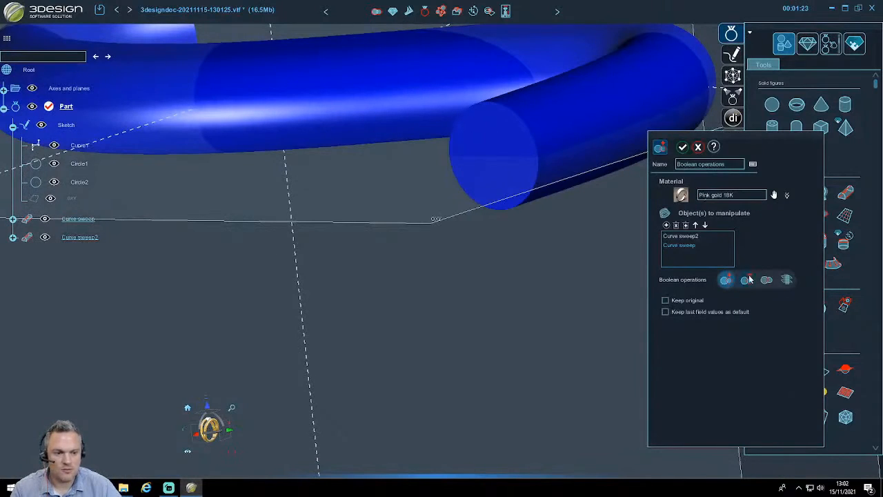
{"action": "left_click", "coordinate": [747, 279]}
{"action": "left_click", "coordinate": [682, 146]}
{"action": "scroll", "coordinate": [85, 295], "scroll_direction": "up", "scroll_amount": 5}
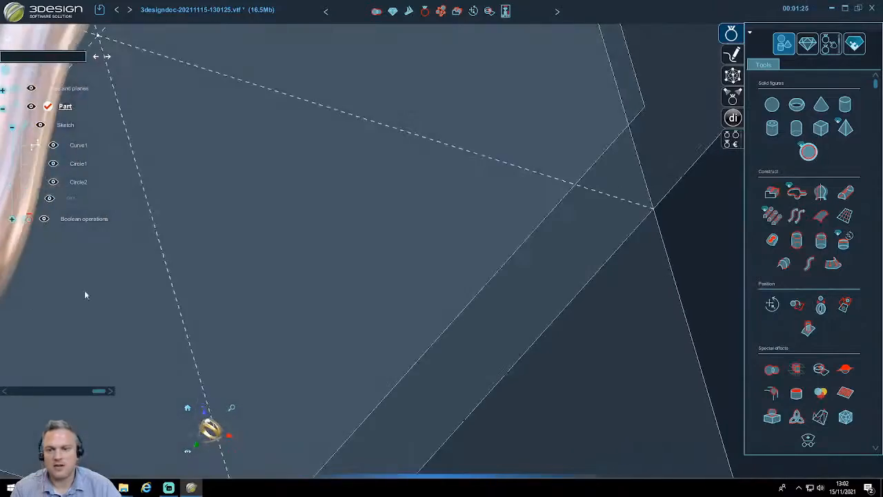
{"action": "middle_click_drag", "start_coordinate": [85, 295], "coordinate": [156, 211]}
{"action": "scroll", "coordinate": [453, 365], "scroll_direction": "down", "scroll_amount": 5}
{"action": "middle_click_drag", "start_coordinate": [449, 337], "coordinate": [595, 285]}
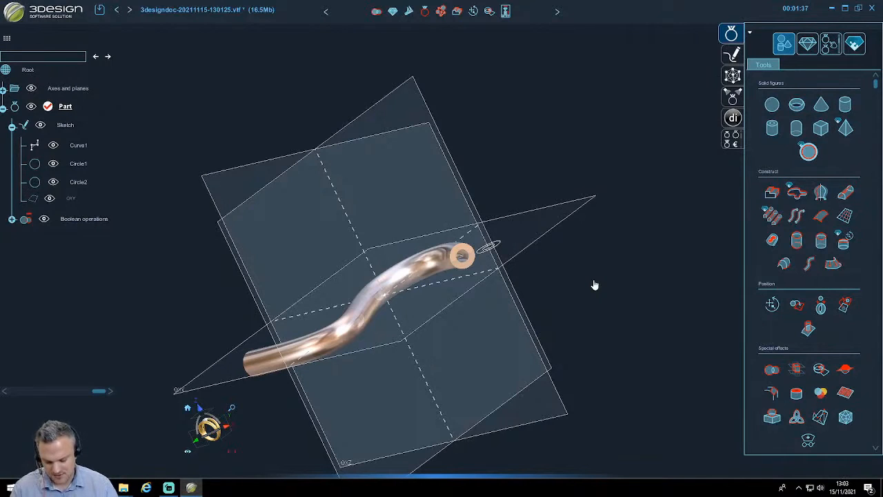
- Expand the Boolean operation and both of its curve sweeps in the history tree, and bring up the super-action tools
{"action": "left_click", "coordinate": [11, 219]}
{"action": "left_click", "coordinate": [20, 237]}
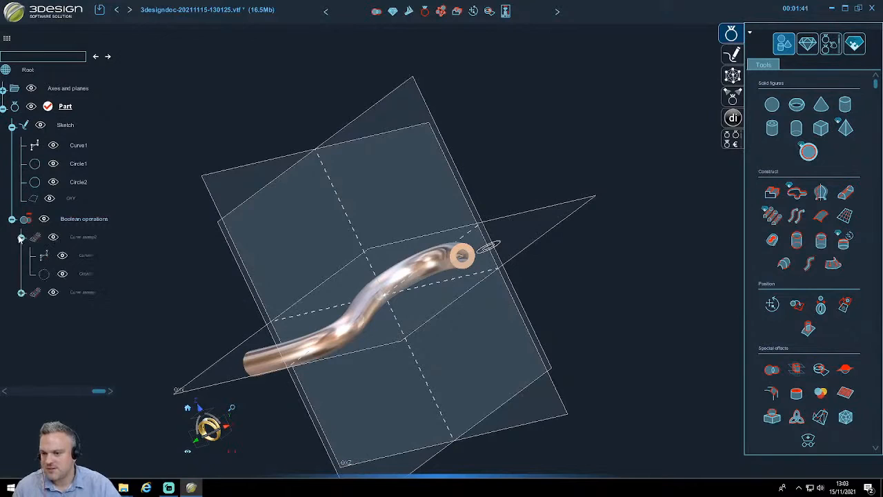
{"action": "left_click", "coordinate": [20, 293]}
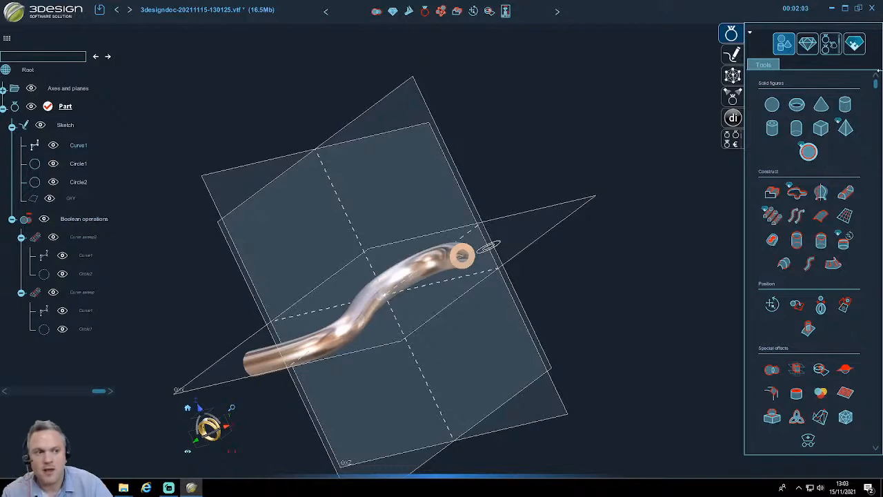
{"action": "left_click", "coordinate": [854, 43]}
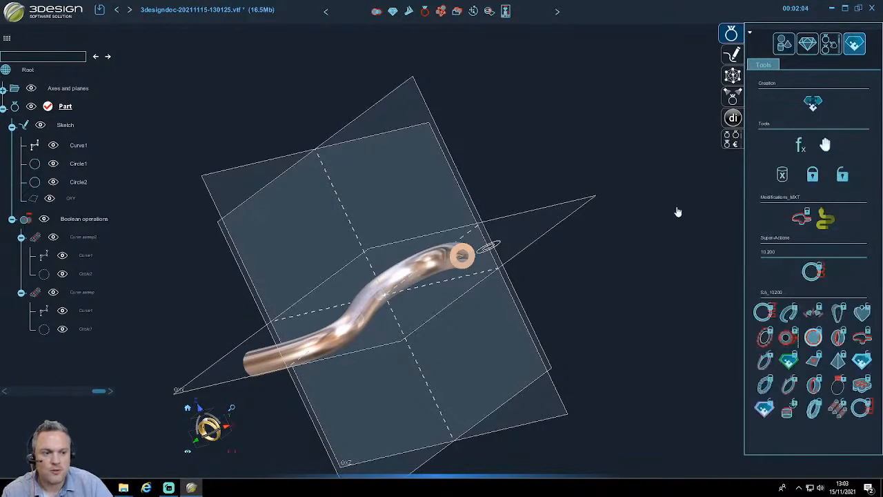
- Create a super-action from the hollow tube, widen its editor and expand both curve sweeps in its architecture
{"action": "left_click", "coordinate": [372, 286]}
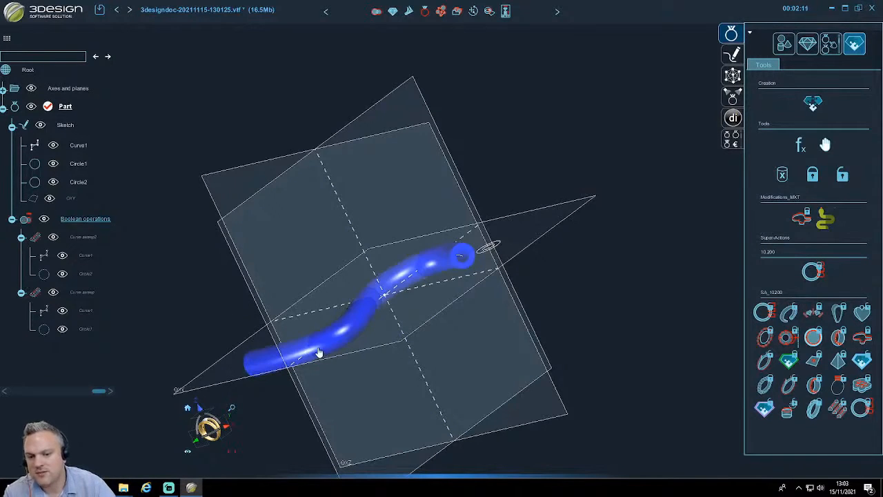
{"action": "left_click", "coordinate": [812, 105]}
{"action": "left_click", "coordinate": [172, 207]}
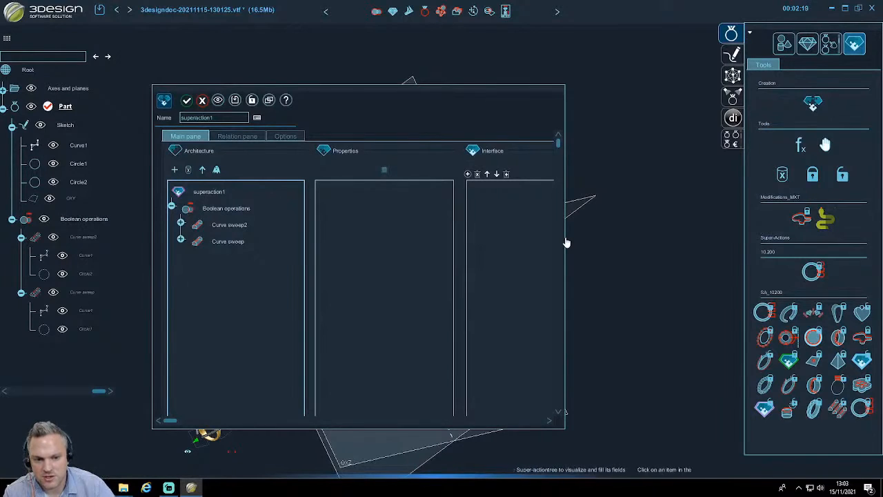
{"action": "left_click_drag", "start_coordinate": [565, 237], "coordinate": [665, 236]}
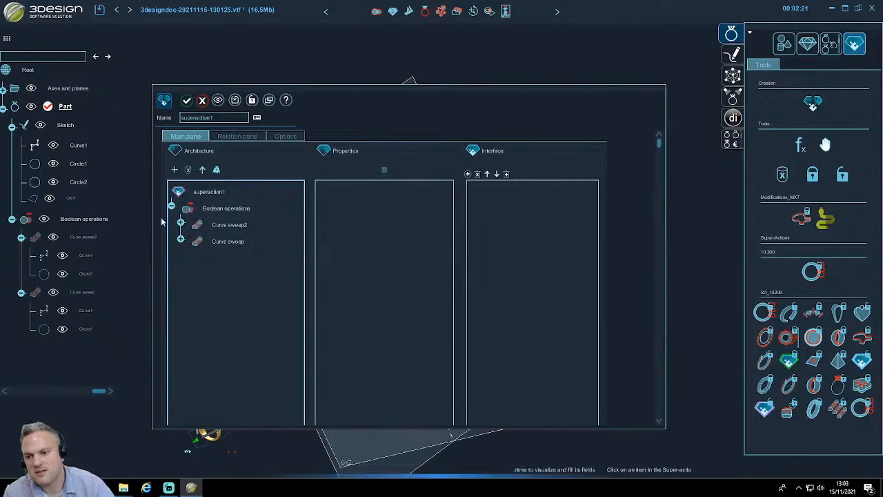
{"action": "left_click", "coordinate": [180, 224]}
{"action": "left_click", "coordinate": [181, 273]}
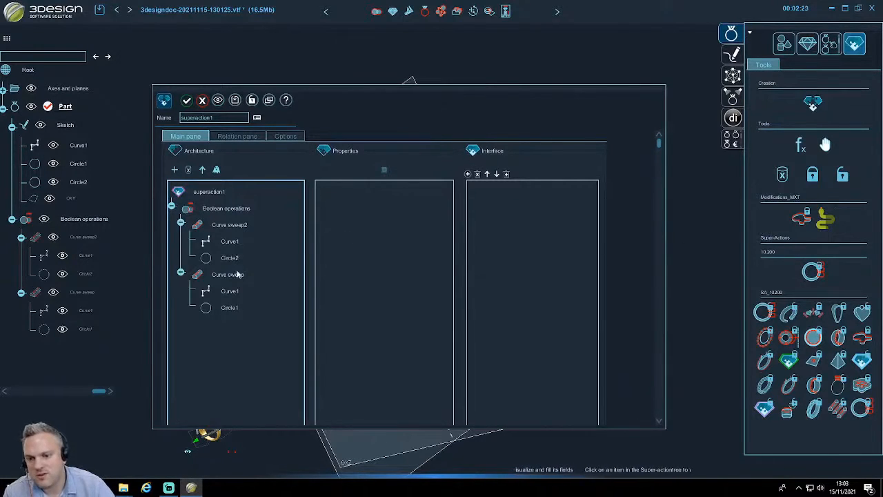
- Add Circle1's diameter field to the super-action's interface
{"action": "left_click", "coordinate": [228, 225]}
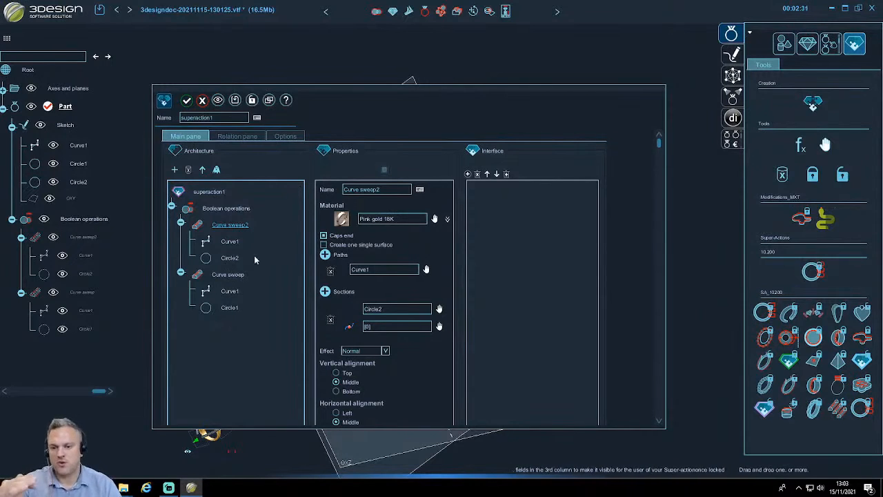
{"action": "left_click", "coordinate": [234, 308]}
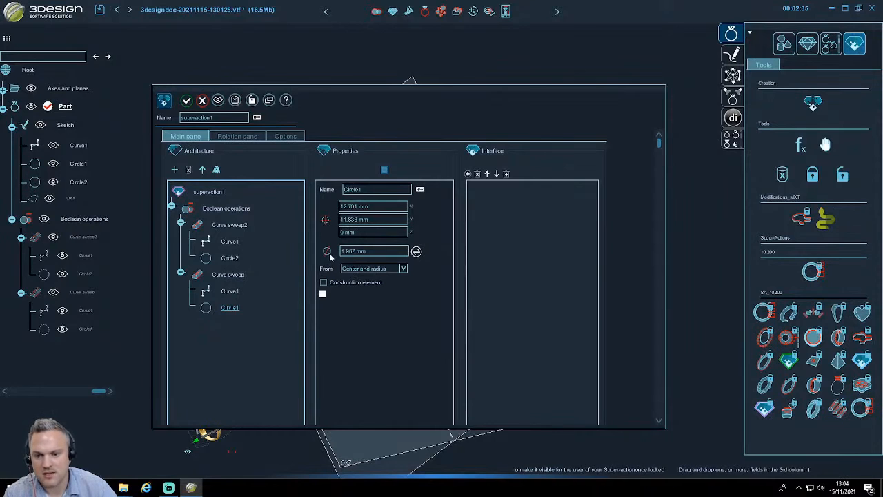
{"action": "left_click_drag", "start_coordinate": [446, 250], "coordinate": [504, 265]}
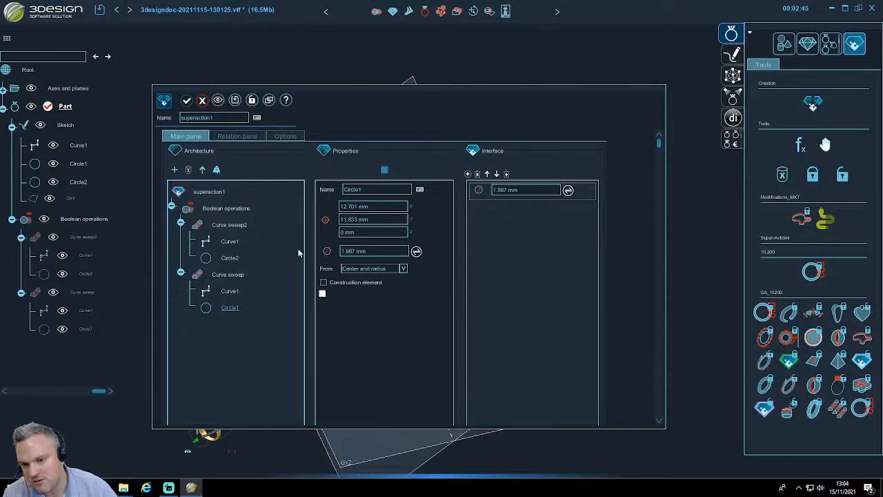
- Add the Boolean operation's material field to the super-action's interface and move it above the diameter field
{"action": "left_click", "coordinate": [231, 241]}
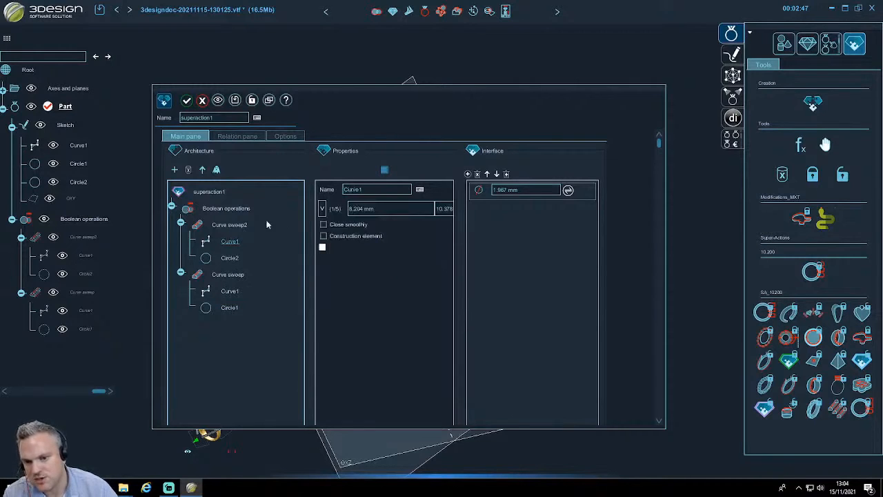
{"action": "left_click", "coordinate": [231, 226]}
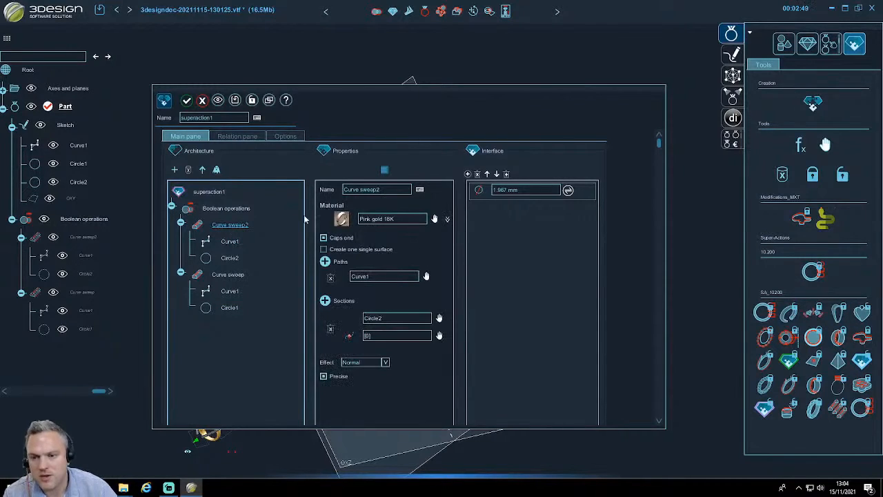
{"action": "left_click", "coordinate": [222, 209]}
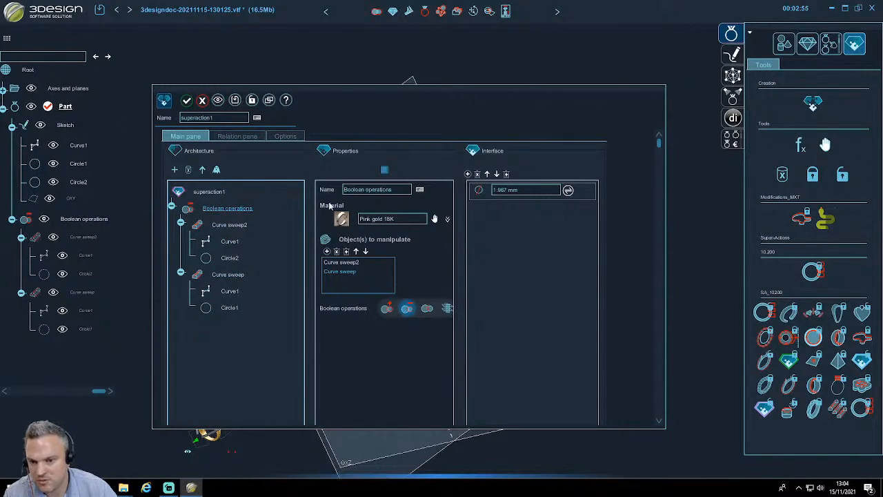
{"action": "left_click_drag", "start_coordinate": [331, 205], "coordinate": [501, 220]}
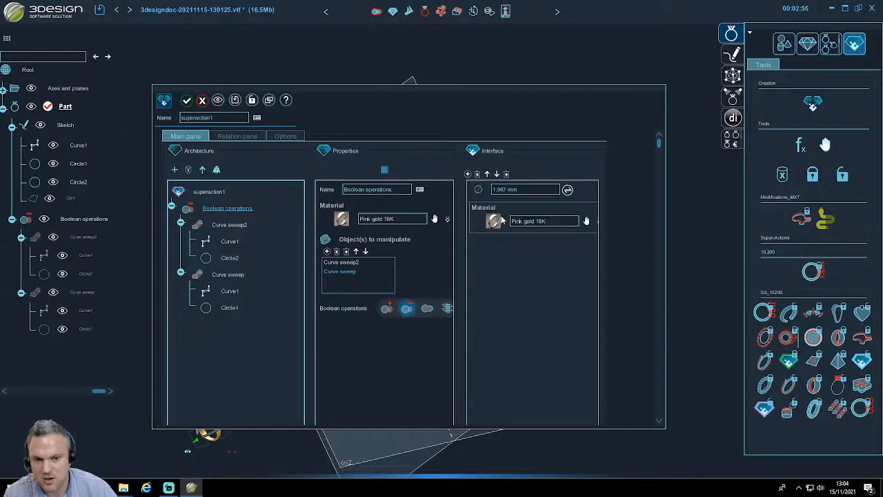
{"action": "left_click", "coordinate": [487, 175]}
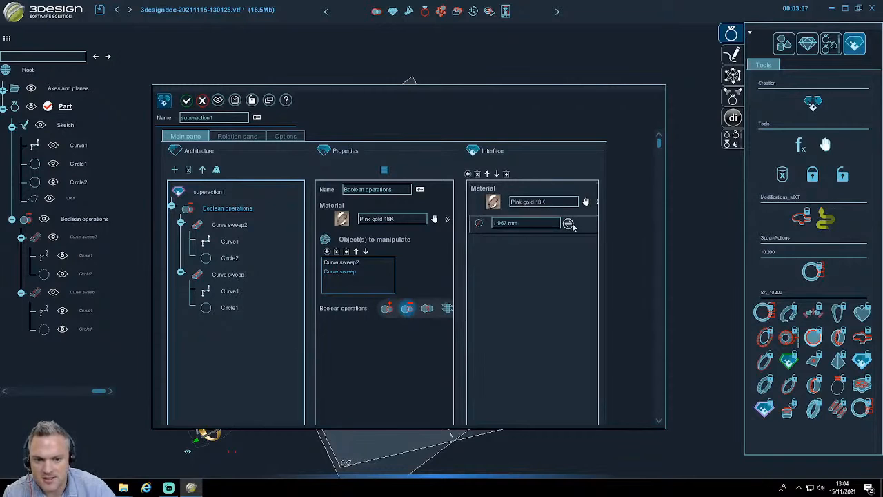
- Try to add a section named External diameter to the super-action's interface
{"action": "left_click", "coordinate": [468, 175]}
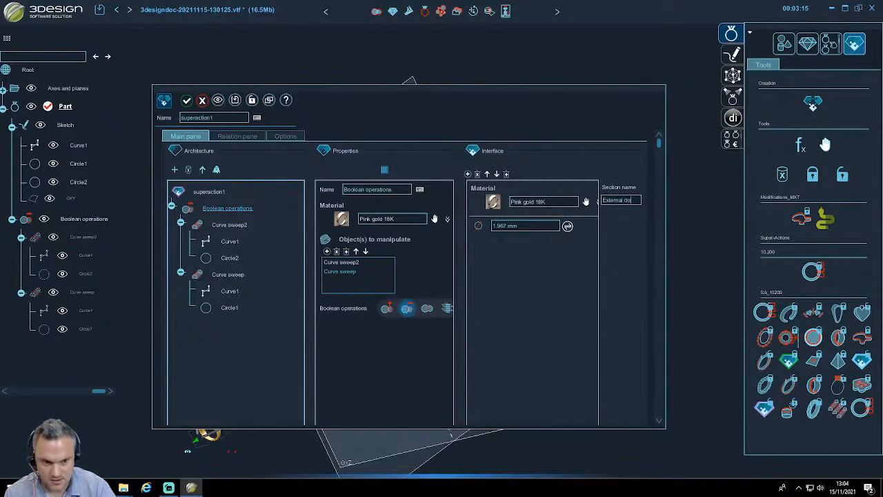
{"action": "type", "text": "External diameter"}
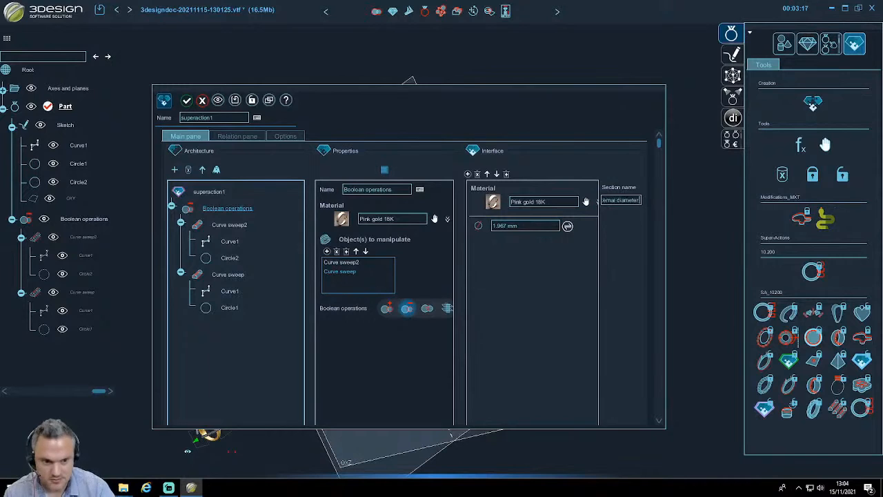
{"action": "key", "text": "Return"}
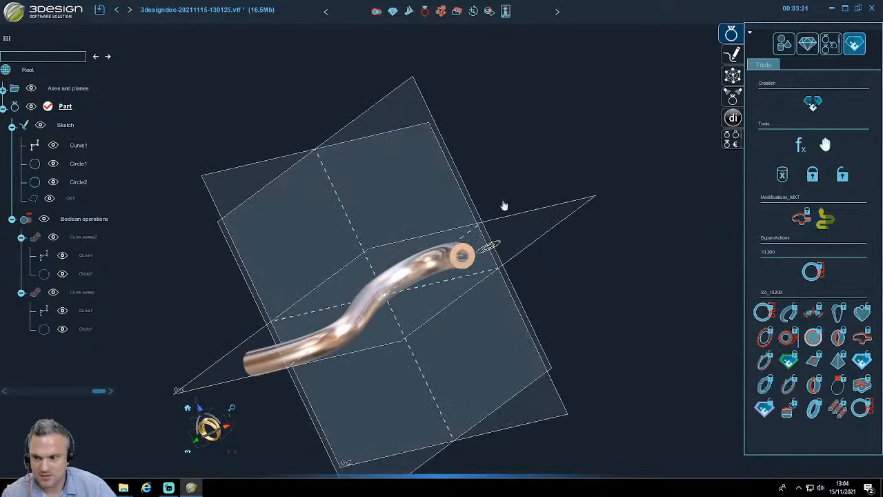
- Create a new super-action from the Boolean operation and add the Boolean's material field to its interface
{"action": "left_click", "coordinate": [97, 219]}
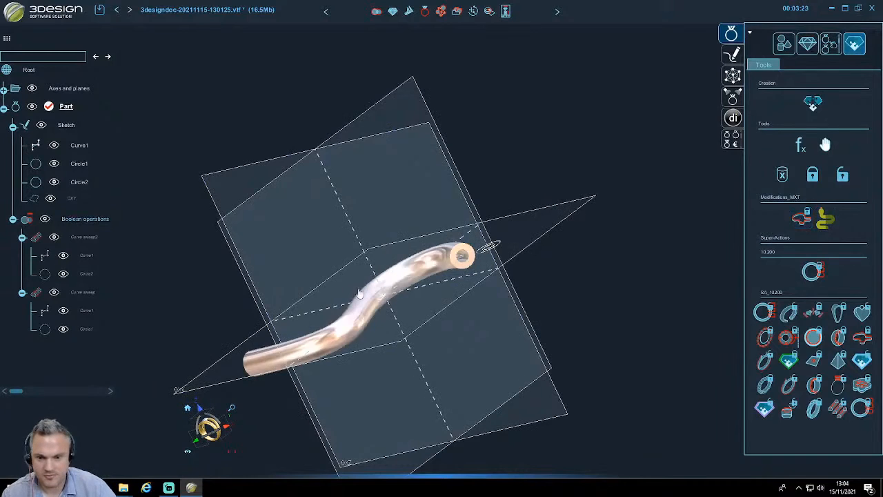
{"action": "left_click", "coordinate": [813, 102]}
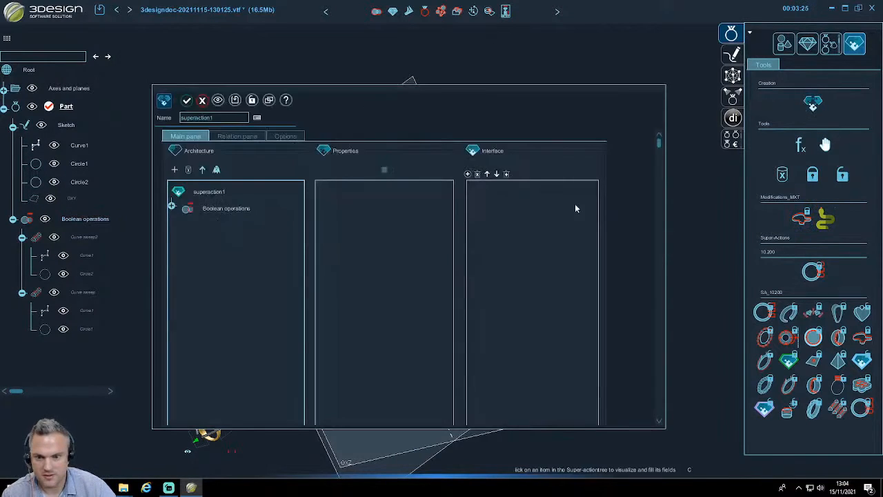
{"action": "left_click", "coordinate": [171, 206]}
{"action": "left_click", "coordinate": [181, 222]}
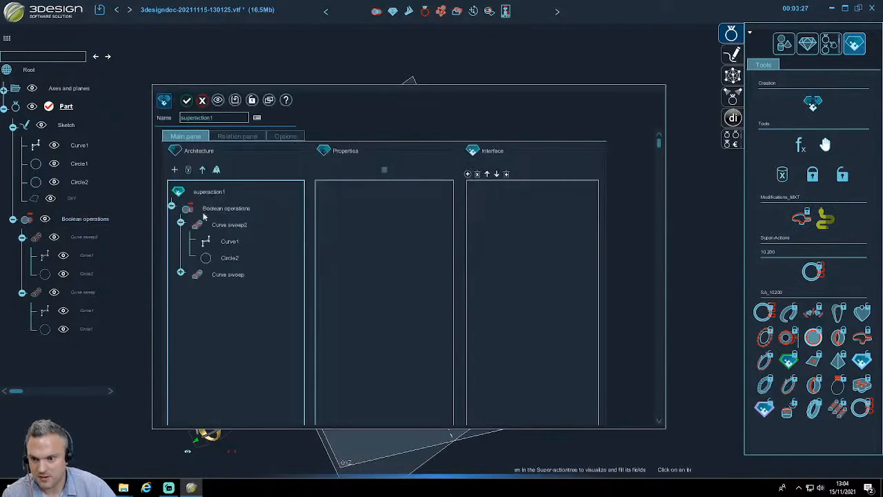
{"action": "left_click", "coordinate": [228, 208]}
{"action": "left_click_drag", "start_coordinate": [347, 207], "coordinate": [484, 219]}
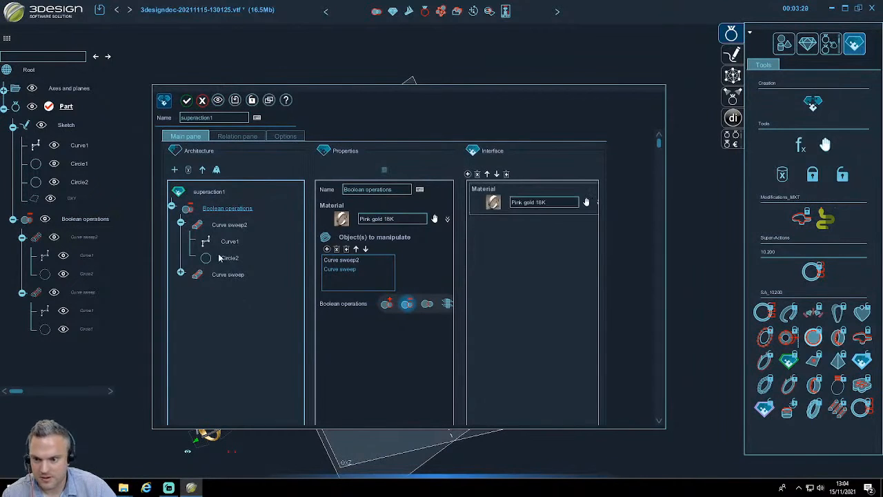
- Add the diameter field of Circle2, the outer sweep's section, to the interface below the material
{"action": "left_click", "coordinate": [180, 271]}
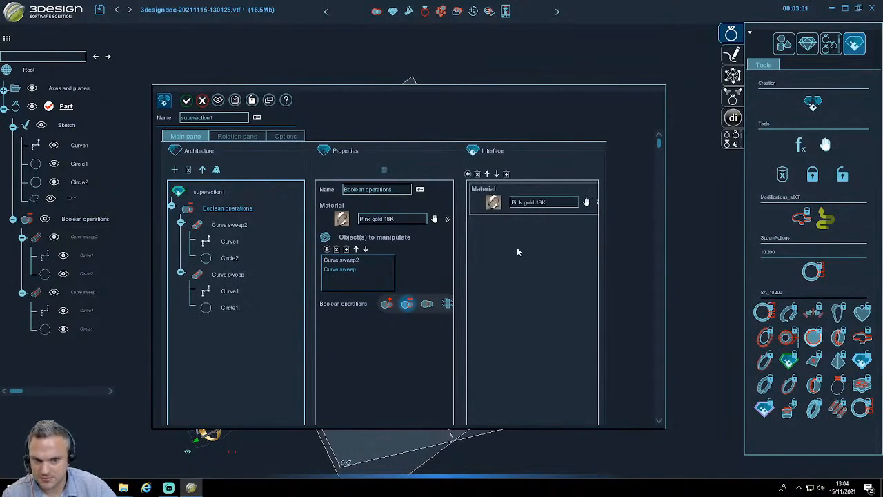
{"action": "left_click", "coordinate": [234, 241]}
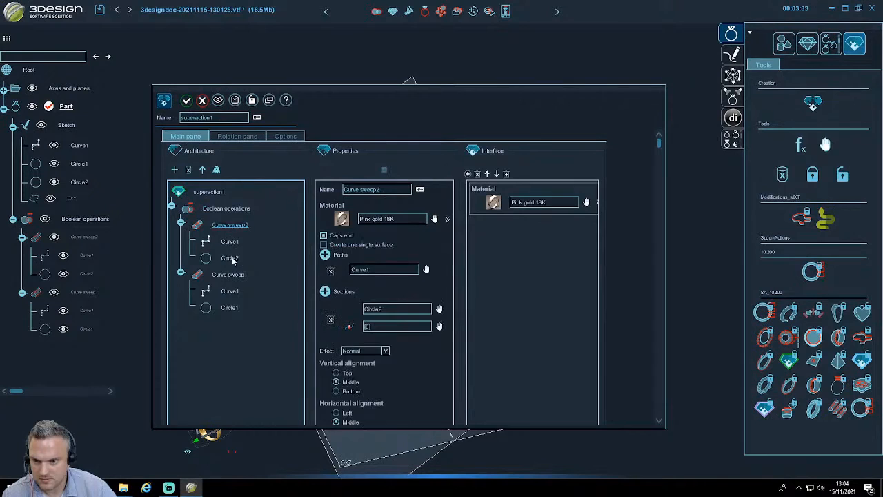
{"action": "left_click", "coordinate": [231, 260]}
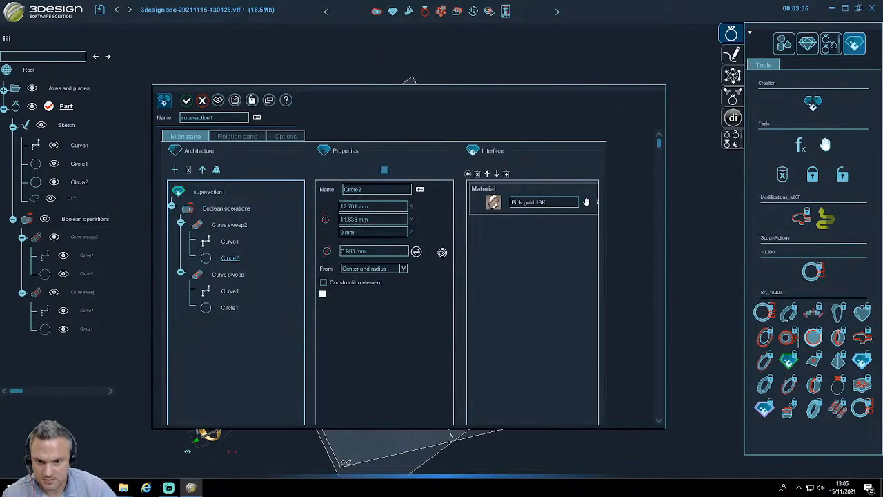
{"action": "left_click_drag", "start_coordinate": [351, 252], "coordinate": [504, 238]}
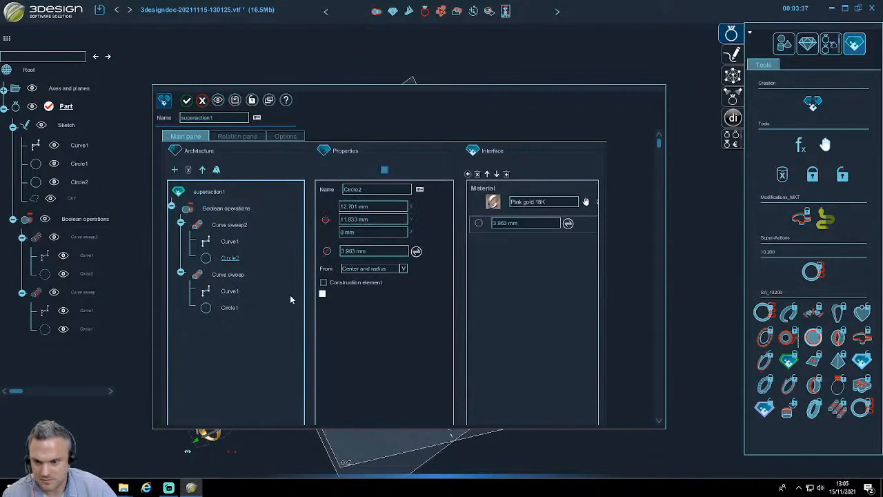
- Add a section named External diameter above the circle's diameter field in the super-action's interface
{"action": "left_click", "coordinate": [238, 290]}
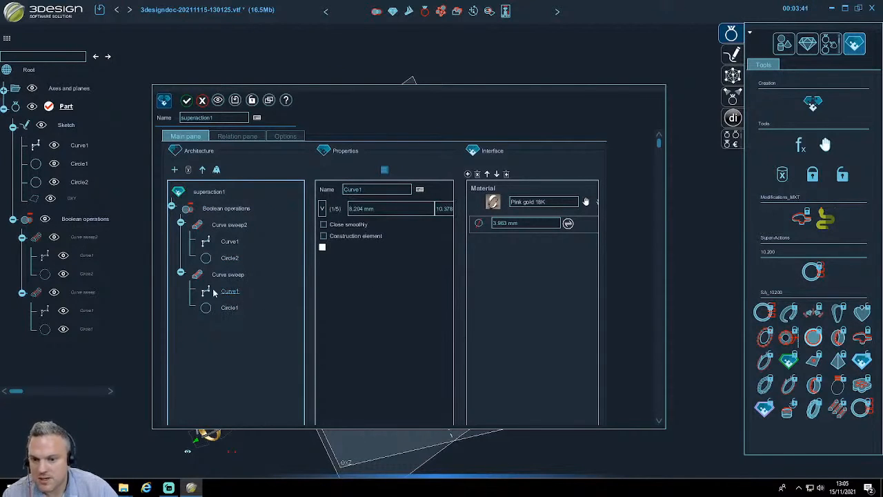
{"action": "left_click", "coordinate": [467, 175]}
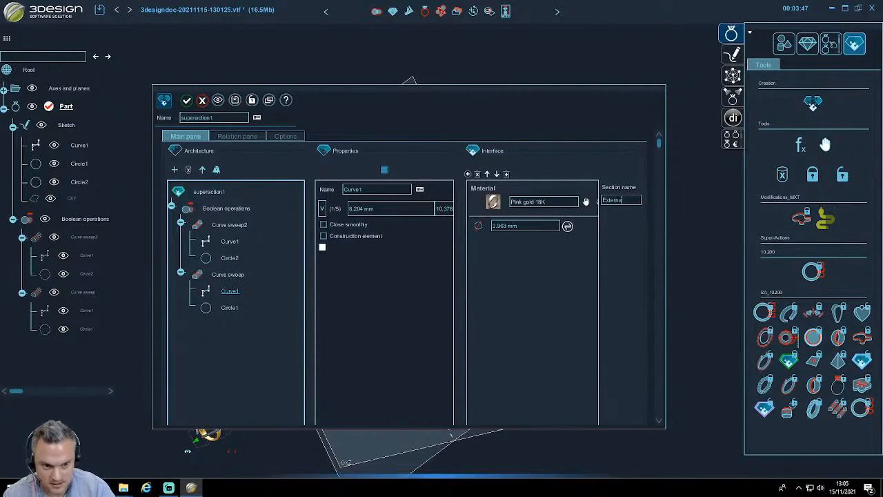
{"action": "type", "text": "External diameter"}
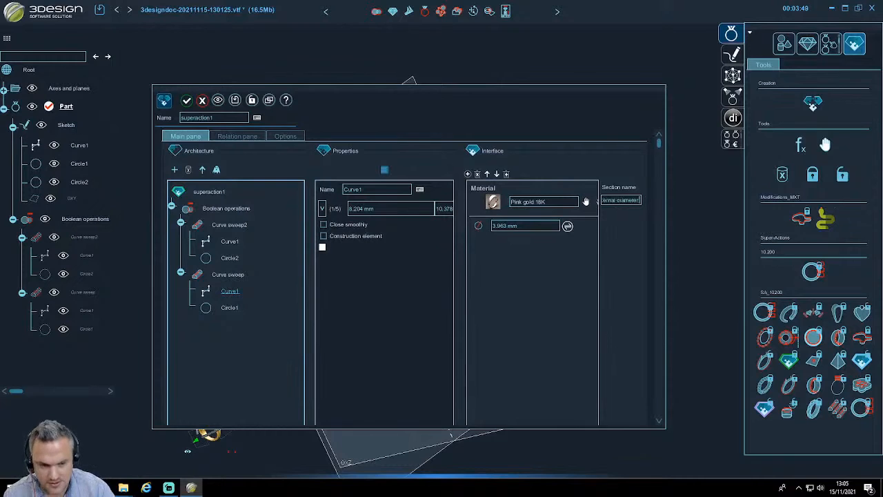
{"action": "key", "text": "Return"}
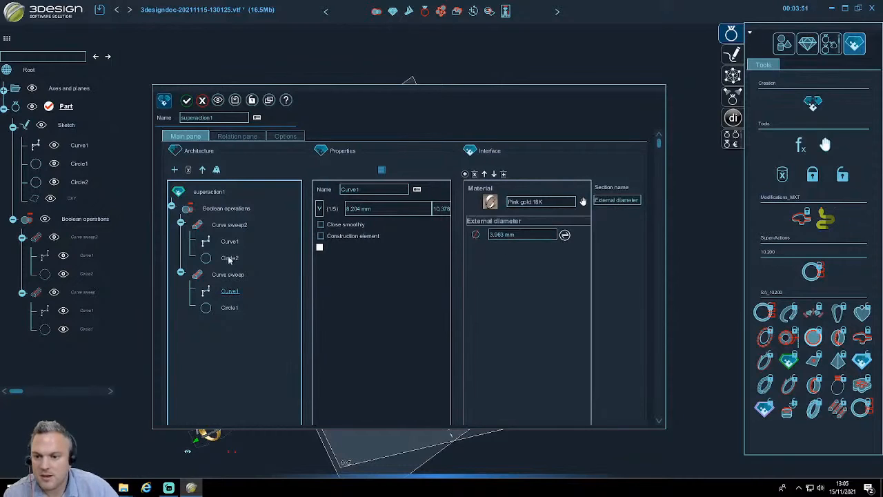
- Create a Sketch-type pick item titled Path in the super-action and add its selection field to the interface
{"action": "left_click", "coordinate": [218, 211]}
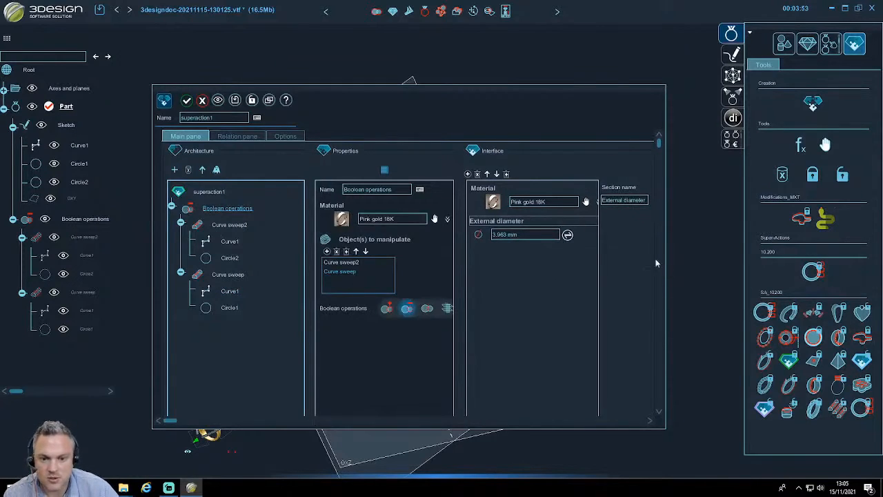
{"action": "left_click", "coordinate": [230, 242]}
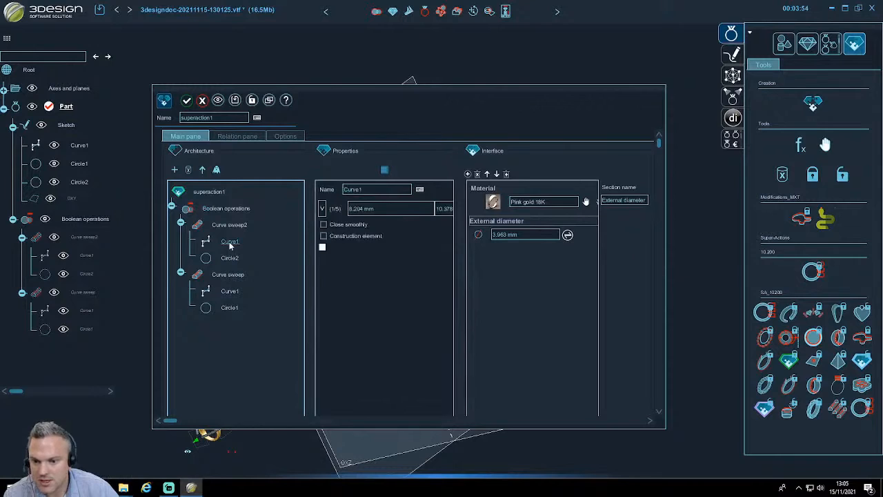
{"action": "left_click", "coordinate": [829, 149]}
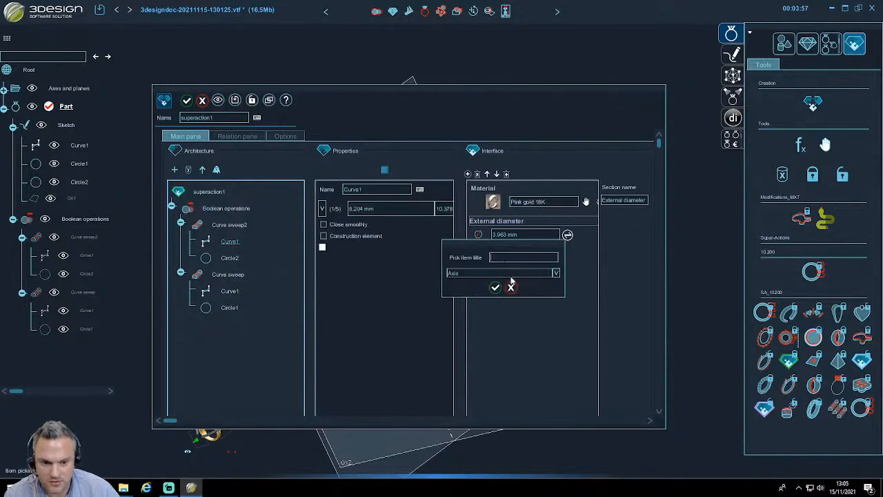
{"action": "left_click", "coordinate": [511, 273]}
{"action": "left_click", "coordinate": [501, 247]}
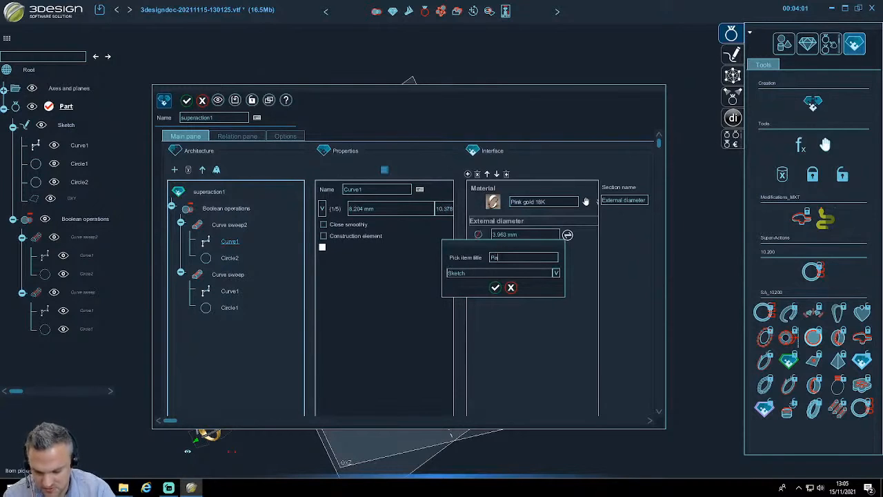
{"action": "left_click", "coordinate": [495, 287]}
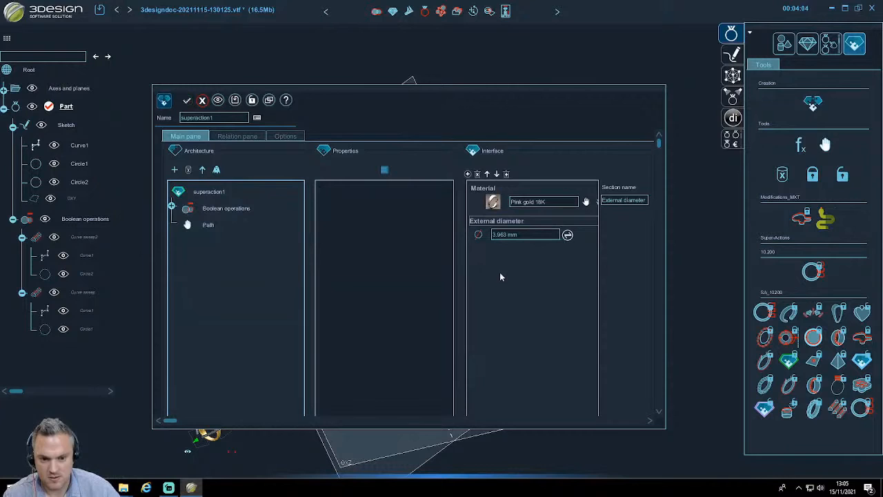
{"action": "left_click", "coordinate": [208, 226]}
{"action": "left_click_drag", "start_coordinate": [331, 213], "coordinate": [512, 255]}
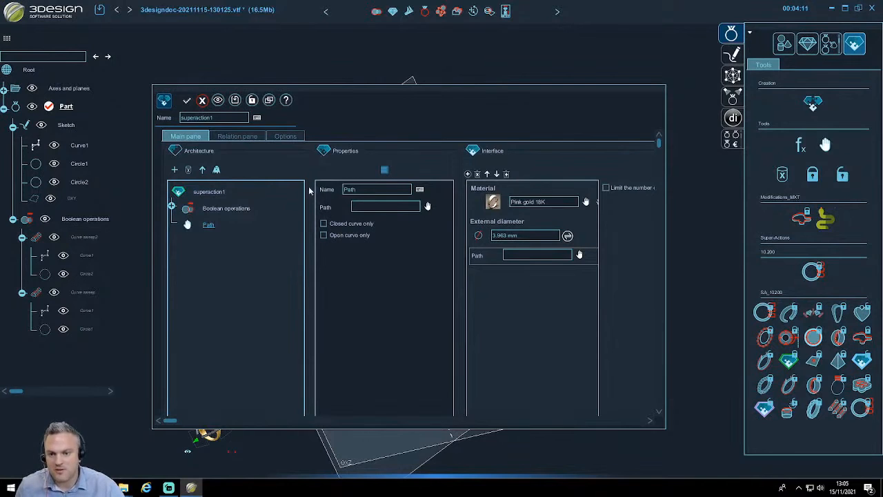
{"action": "left_click", "coordinate": [172, 206]}
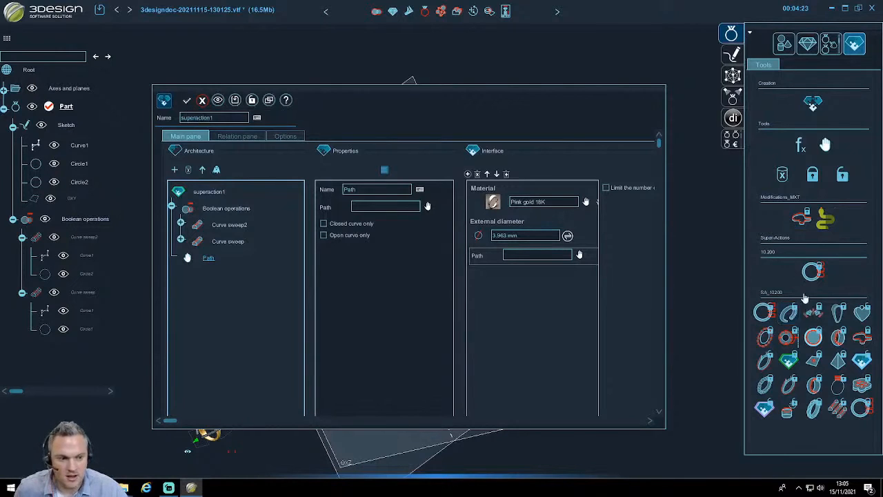
- Change the super-action's icon border color to pinkish red
{"action": "left_click", "coordinate": [285, 136]}
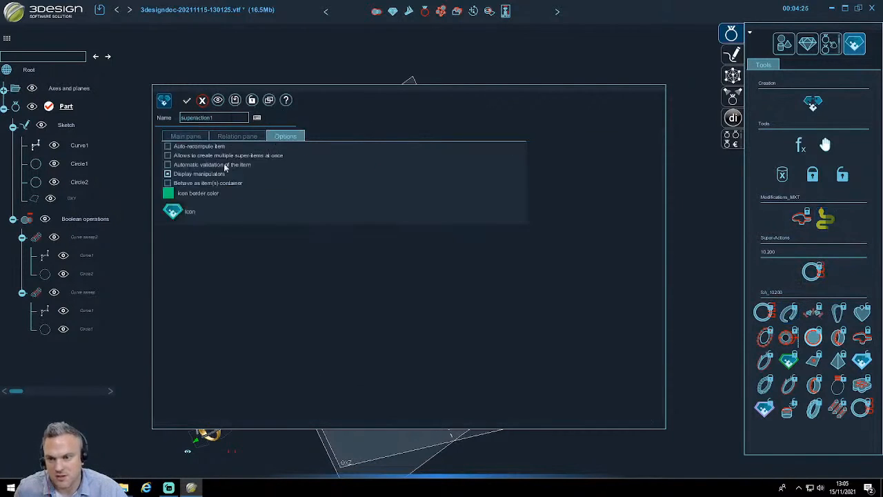
{"action": "left_click", "coordinate": [169, 193]}
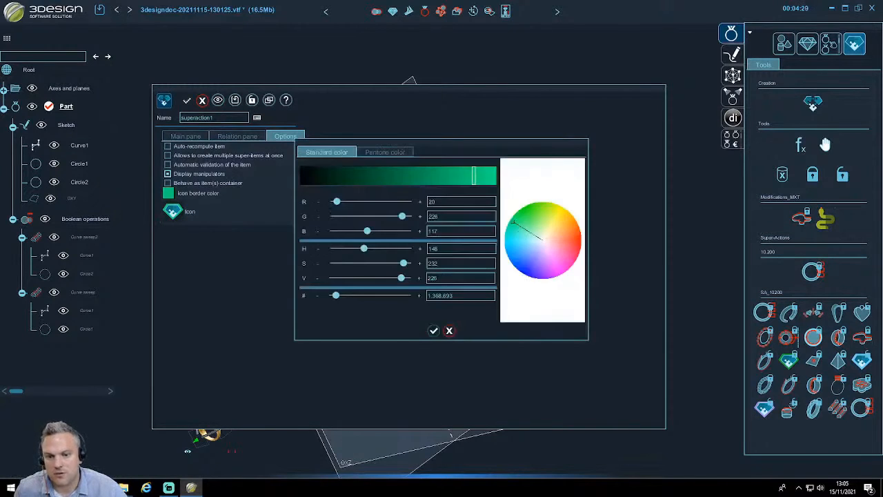
{"action": "mouse_move", "coordinate": [560, 250]}
{"action": "left_mouse_down"}
{"action": "mouse_move", "coordinate": [552, 245]}
{"action": "mouse_move", "coordinate": [579, 263]}
{"action": "left_mouse_up"}
{"action": "left_click", "coordinate": [433, 330]}
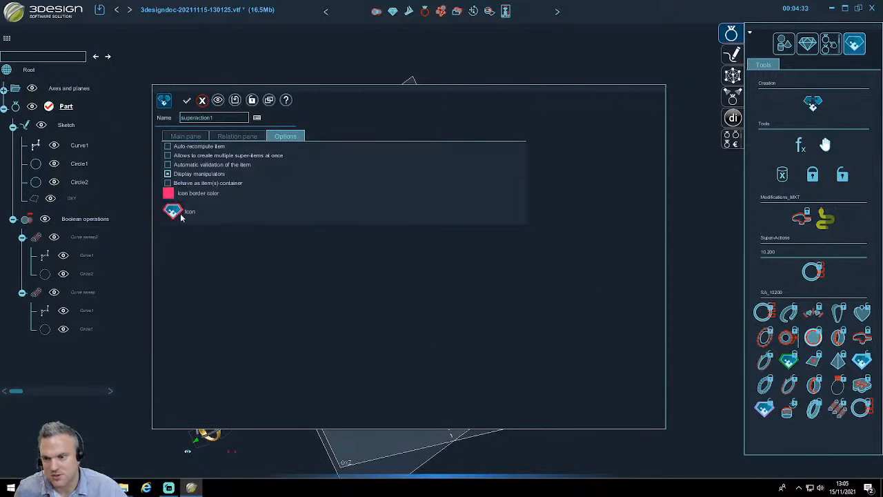
- Name the super-action Tube Sweep and discard its definition
{"action": "double_click", "coordinate": [198, 117]}
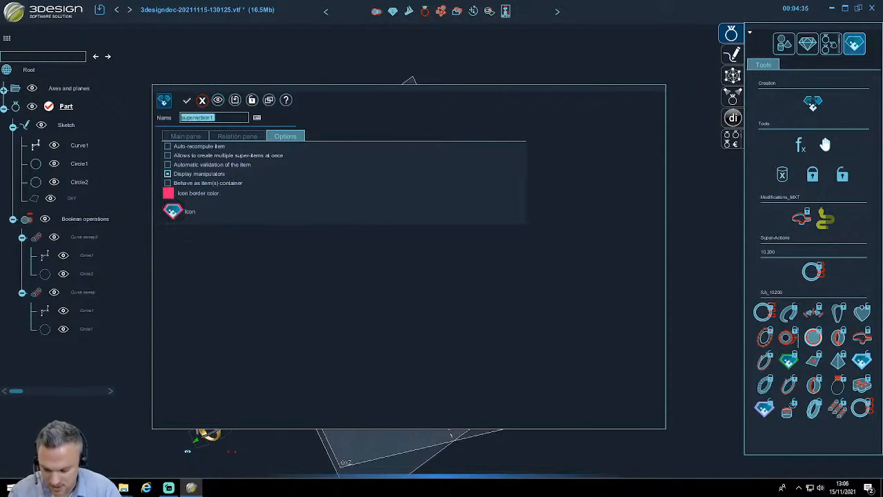
{"action": "type", "text": "Tube Sweep"}
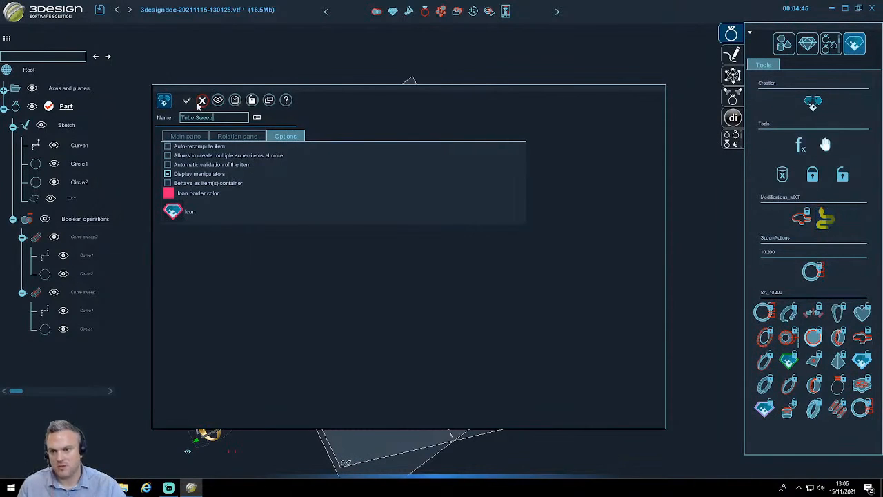
{"action": "left_click", "coordinate": [202, 101]}
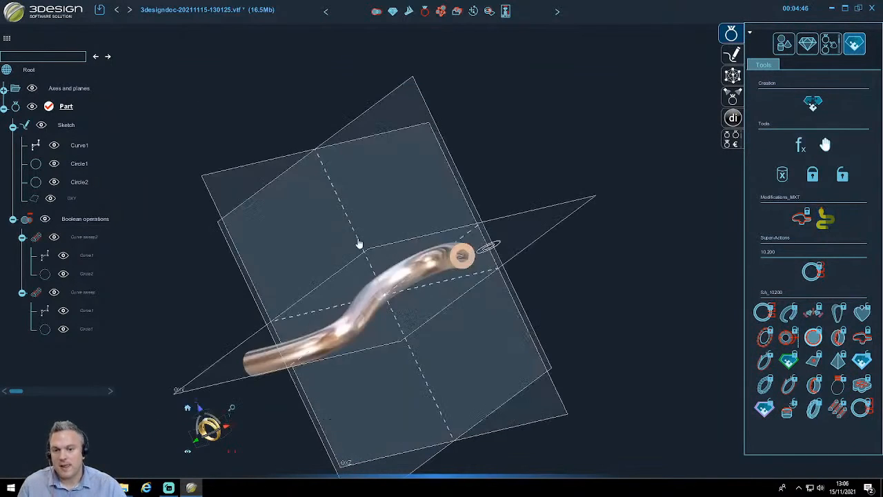
- Ghost the tube's Boolean operation and show the remaining path curve face-on to its plane
{"action": "middle_click", "coordinate": [449, 249]}
{"action": "left_click", "coordinate": [12, 219]}
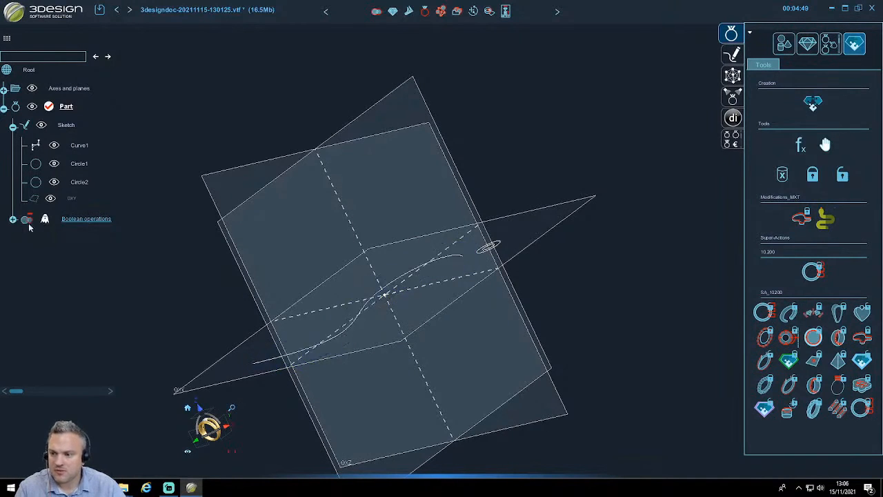
{"action": "middle_click_drag", "start_coordinate": [428, 265], "coordinate": [280, 355]}
{"action": "left_click", "coordinate": [303, 342]}
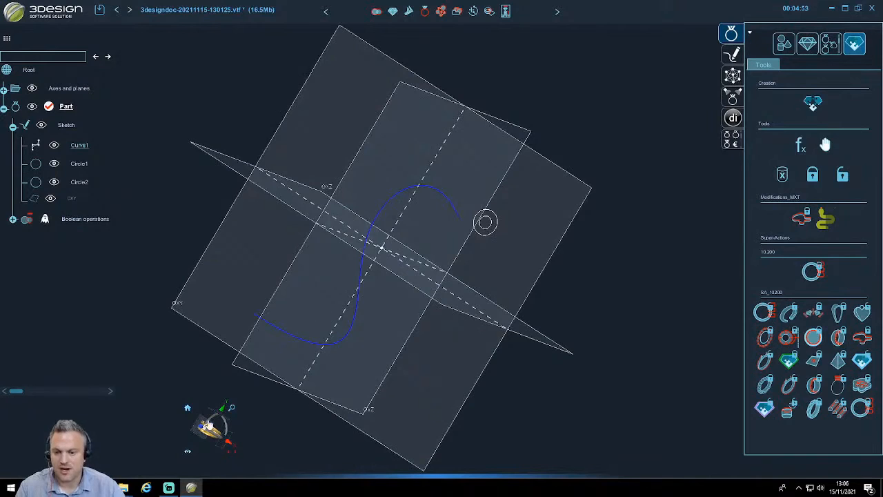
{"action": "left_click", "coordinate": [208, 427]}
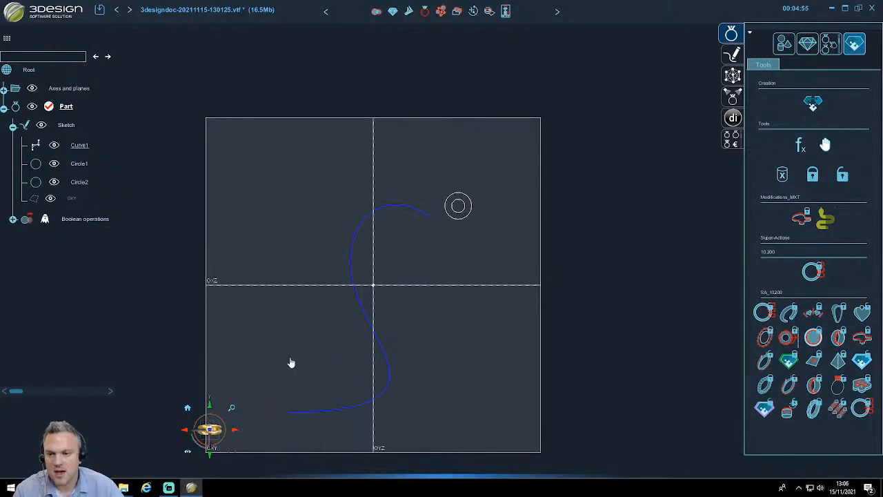
- Create a new document without saving the changes to the current one
{"action": "left_click", "coordinate": [16, 15]}
{"action": "left_click", "coordinate": [22, 30]}
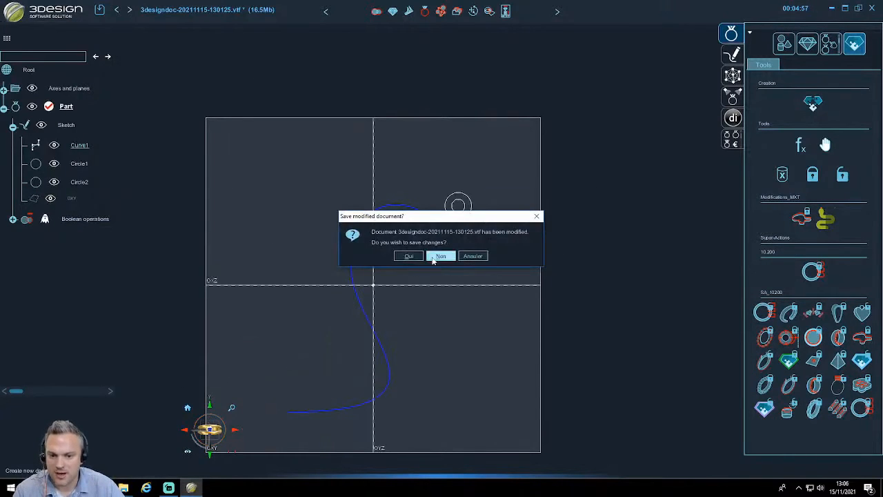
{"action": "left_click", "coordinate": [433, 256]}
- Start a sketch on the OXZ plane and draw an open S-shaped curve with six control points
{"action": "left_click", "coordinate": [387, 131]}
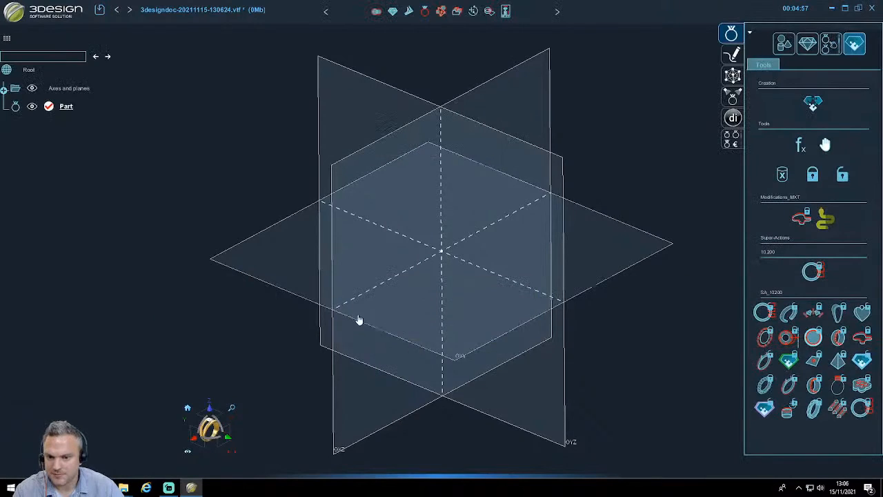
{"action": "left_click", "coordinate": [731, 54]}
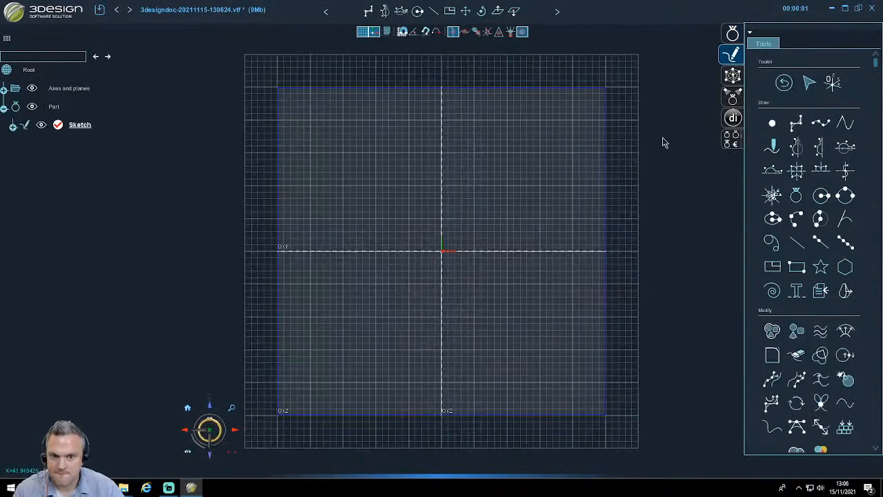
{"action": "left_click", "coordinate": [796, 124]}
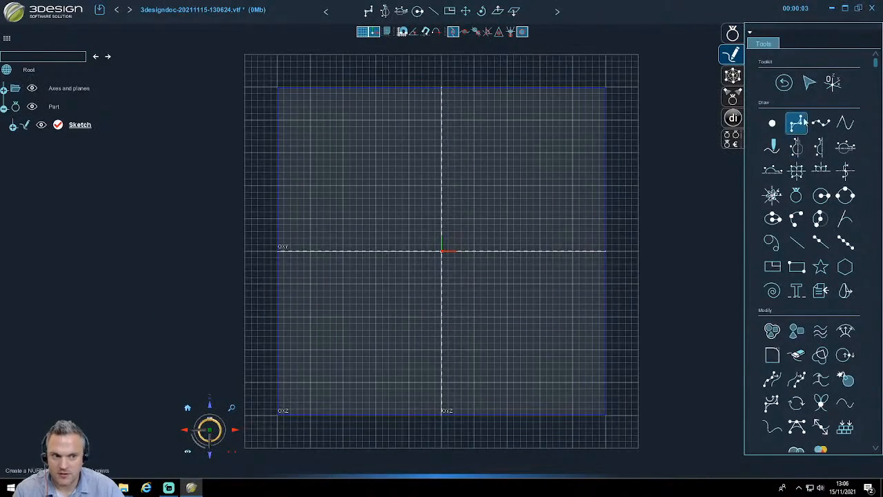
{"action": "left_click", "coordinate": [361, 294]}
{"action": "left_click", "coordinate": [396, 210]}
{"action": "left_click", "coordinate": [454, 229]}
{"action": "left_click", "coordinate": [489, 289]}
{"action": "left_click", "coordinate": [562, 269]}
{"action": "left_click", "coordinate": [550, 187]}
{"action": "right_click", "coordinate": [526, 165]}
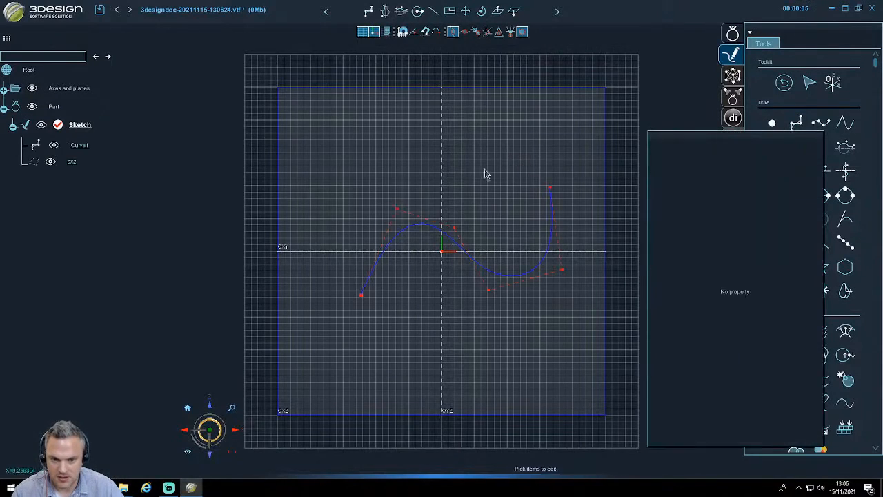
- Pull several control points out of the sketch plane with the position gizmo, the second to about Z -11.2 mm, and finish the sketch
{"action": "middle_click_drag", "start_coordinate": [485, 173], "coordinate": [666, 331]}
{"action": "left_click", "coordinate": [416, 263]}
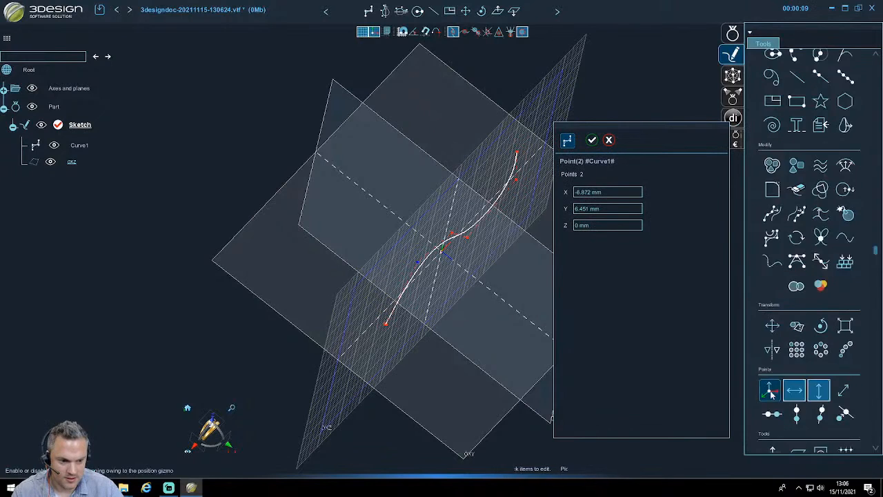
{"action": "left_click_drag", "start_coordinate": [446, 281], "coordinate": [390, 238]}
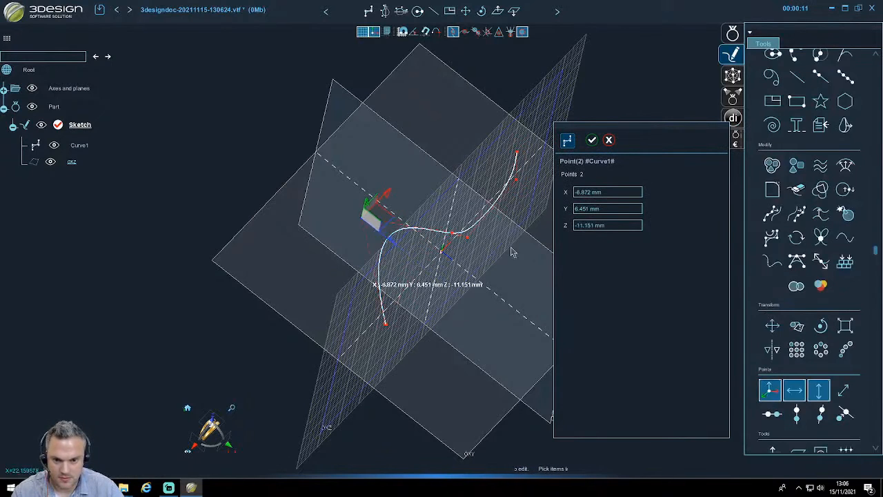
{"action": "left_click", "coordinate": [467, 237]}
{"action": "left_click_drag", "start_coordinate": [498, 259], "coordinate": [546, 281]}
{"action": "left_click", "coordinate": [517, 152]}
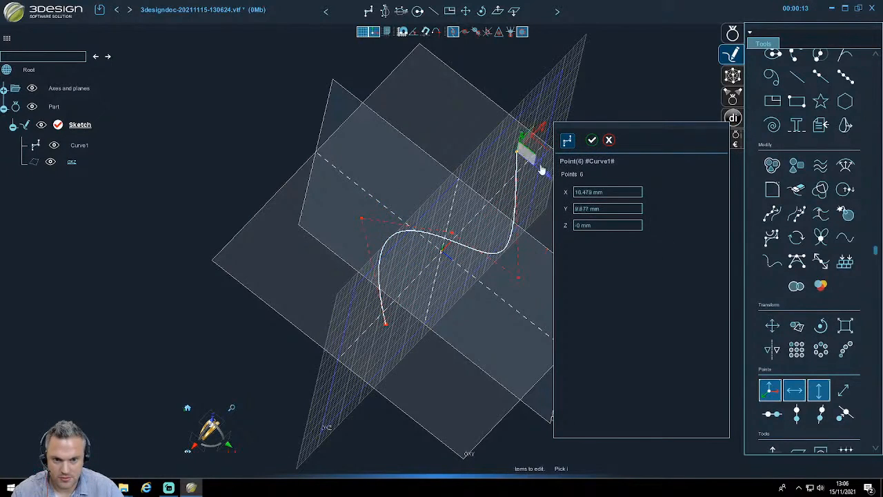
{"action": "middle_click_drag", "start_coordinate": [529, 162], "coordinate": [429, 181]}
{"action": "left_click_drag", "start_coordinate": [439, 186], "coordinate": [402, 187]}
{"action": "left_click", "coordinate": [418, 199]}
{"action": "left_click", "coordinate": [485, 331]}
{"action": "right_click_drag", "start_coordinate": [485, 332], "coordinate": [525, 194]}
{"action": "scroll", "coordinate": [796, 103], "scroll_direction": "up", "scroll_amount": 5}
{"action": "left_click", "coordinate": [784, 82]}
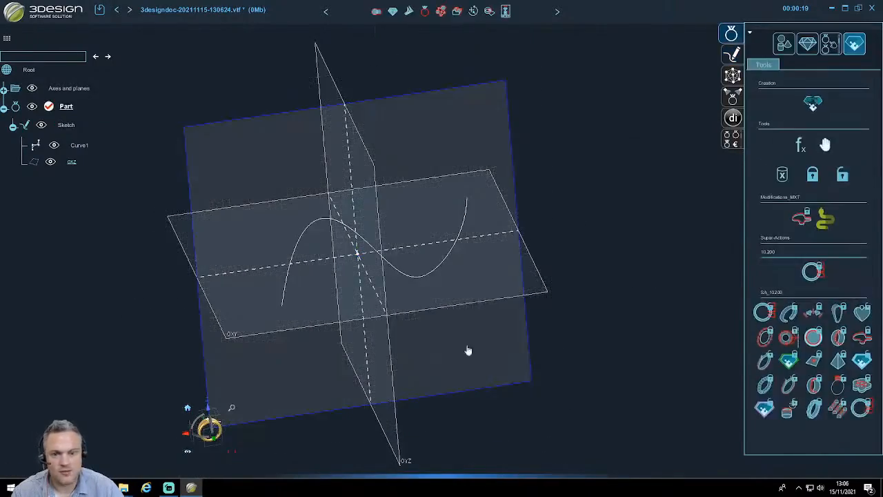
- Apply the Tube-Sweep super-action to Curve1 and uncover the resulting tube's open end
{"action": "mouse_move", "coordinate": [545, 222]}
{"action": "right_mouse_down"}
{"action": "mouse_move", "coordinate": [348, 327]}
{"action": "mouse_move", "coordinate": [467, 245]}
{"action": "right_mouse_up"}
{"action": "left_click", "coordinate": [436, 200]}
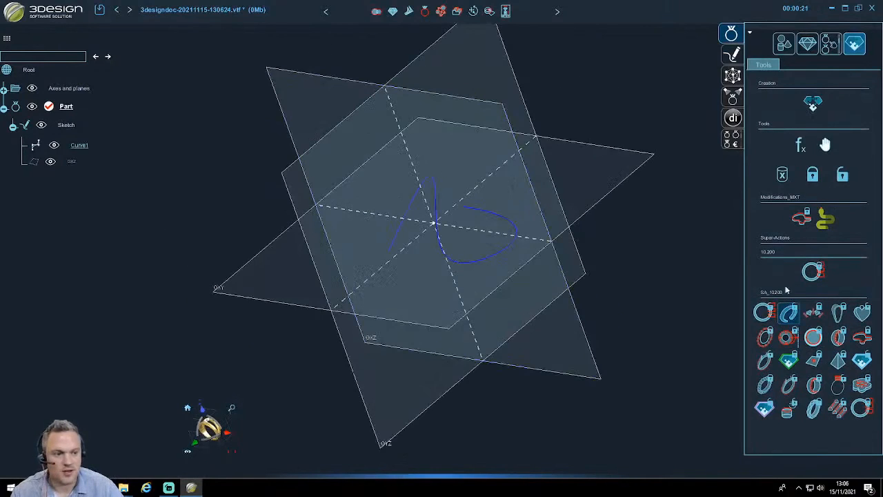
{"action": "left_click", "coordinate": [823, 220]}
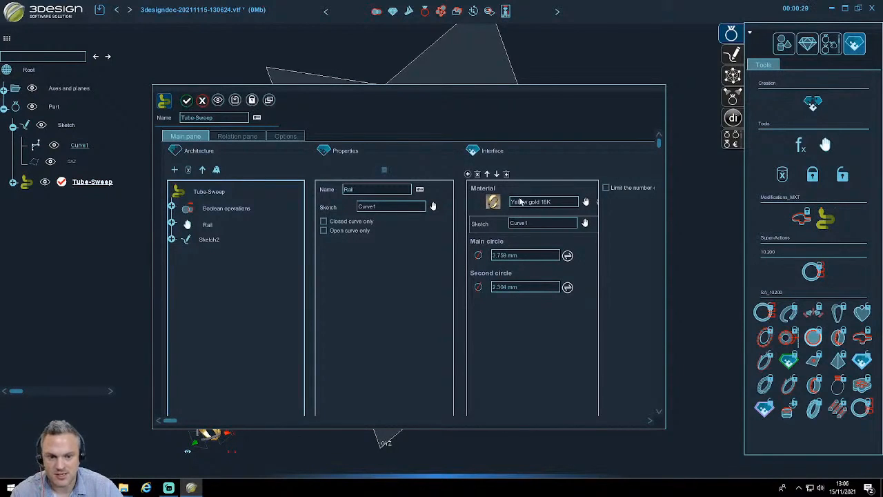
{"action": "left_click_drag", "start_coordinate": [457, 87], "coordinate": [205, 83]}
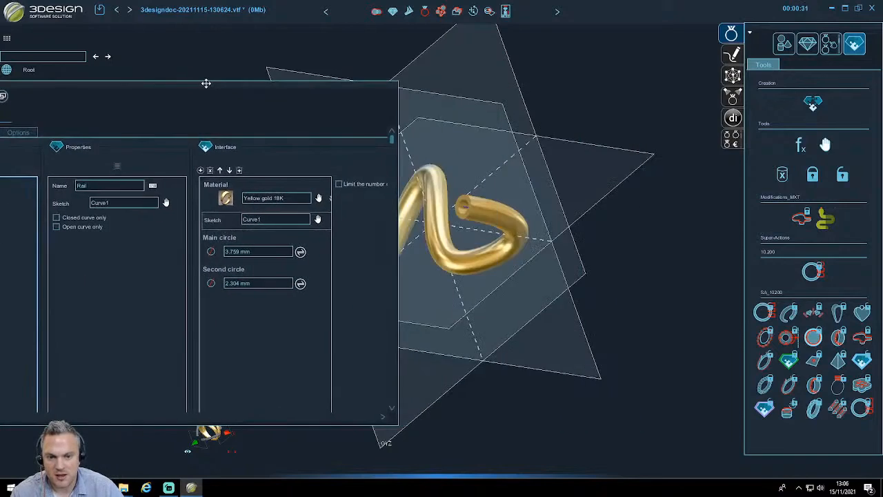
{"action": "scroll", "coordinate": [692, 293], "scroll_direction": "up", "scroll_amount": 3}
{"action": "middle_click_drag", "start_coordinate": [690, 296], "coordinate": [677, 315]}
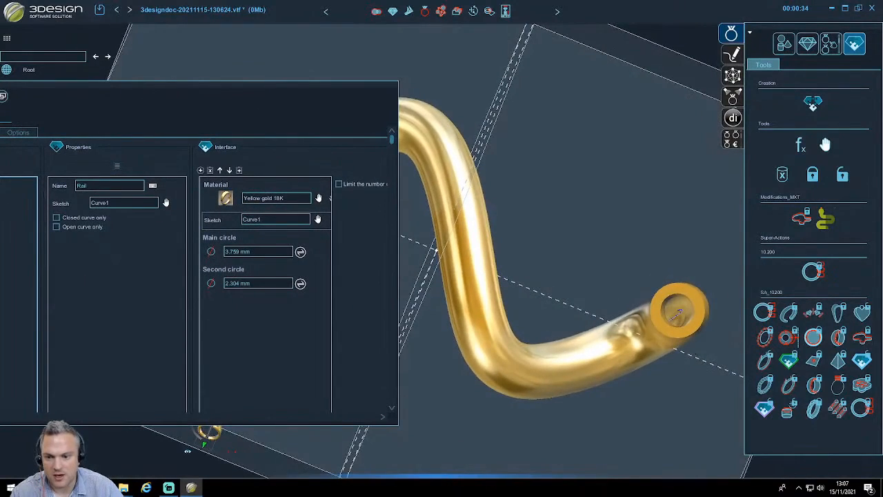
- Set the Tube-Sweep's main circle diameter to 5.359 mm and its second circle diameter to 2.504 mm
{"action": "left_click", "coordinate": [238, 252]}
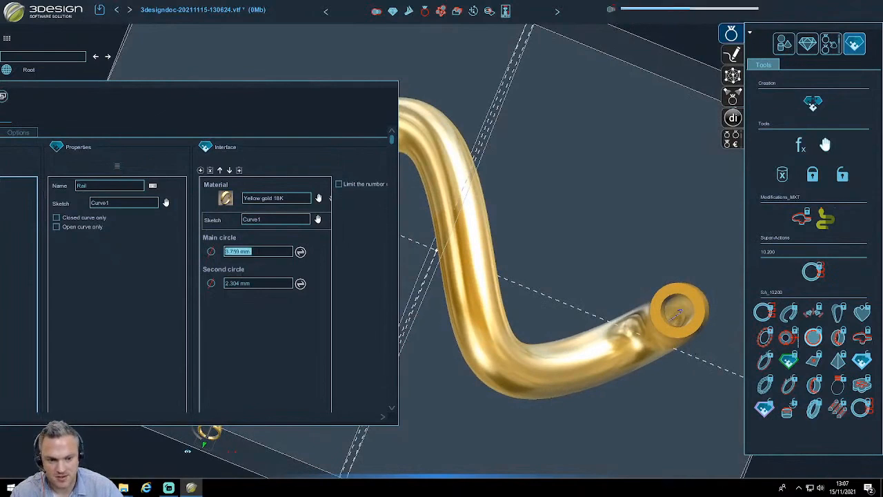
{"action": "type", "text": "3.959"}
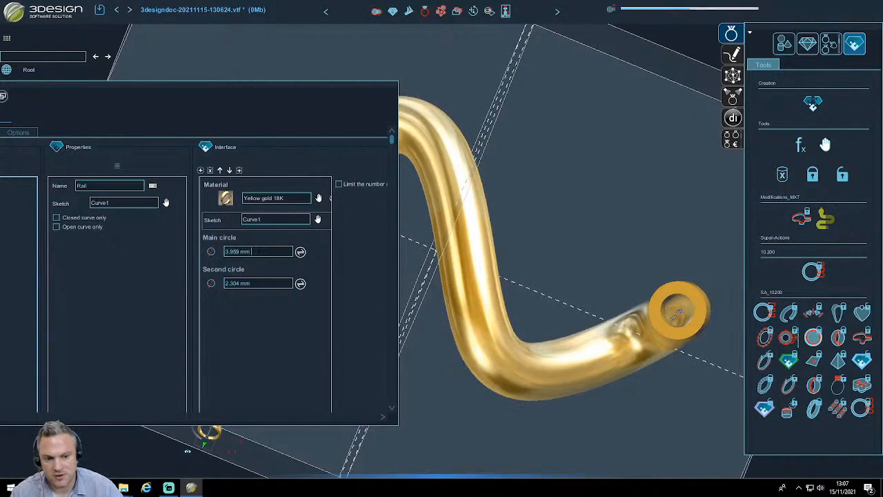
{"action": "scroll", "coordinate": [258, 251], "scroll_direction": "up", "scroll_amount": 4}
{"action": "scroll", "coordinate": [252, 254], "scroll_direction": "up", "scroll_amount": 8}
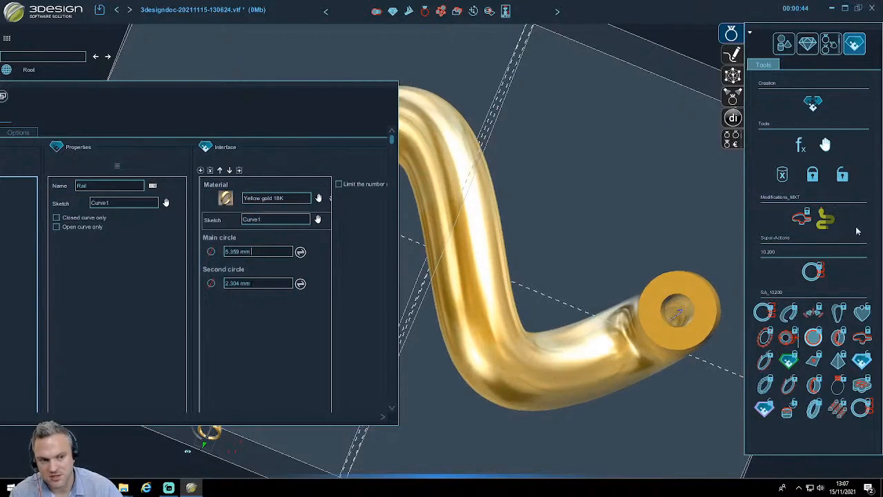
{"action": "left_click", "coordinate": [271, 282]}
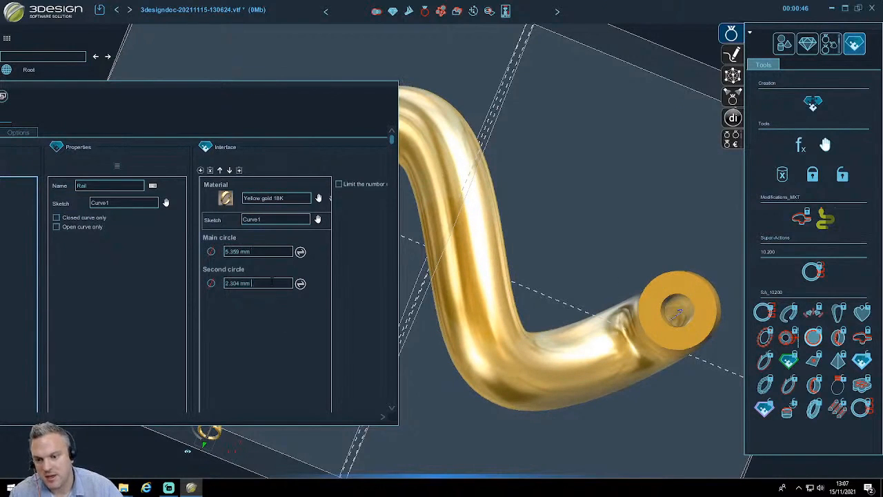
{"action": "scroll", "coordinate": [274, 283], "scroll_direction": "up", "scroll_amount": 2}
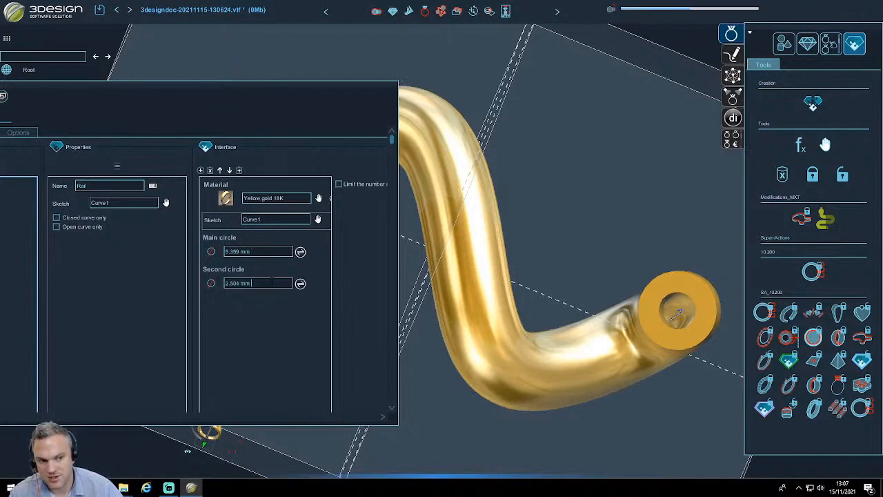